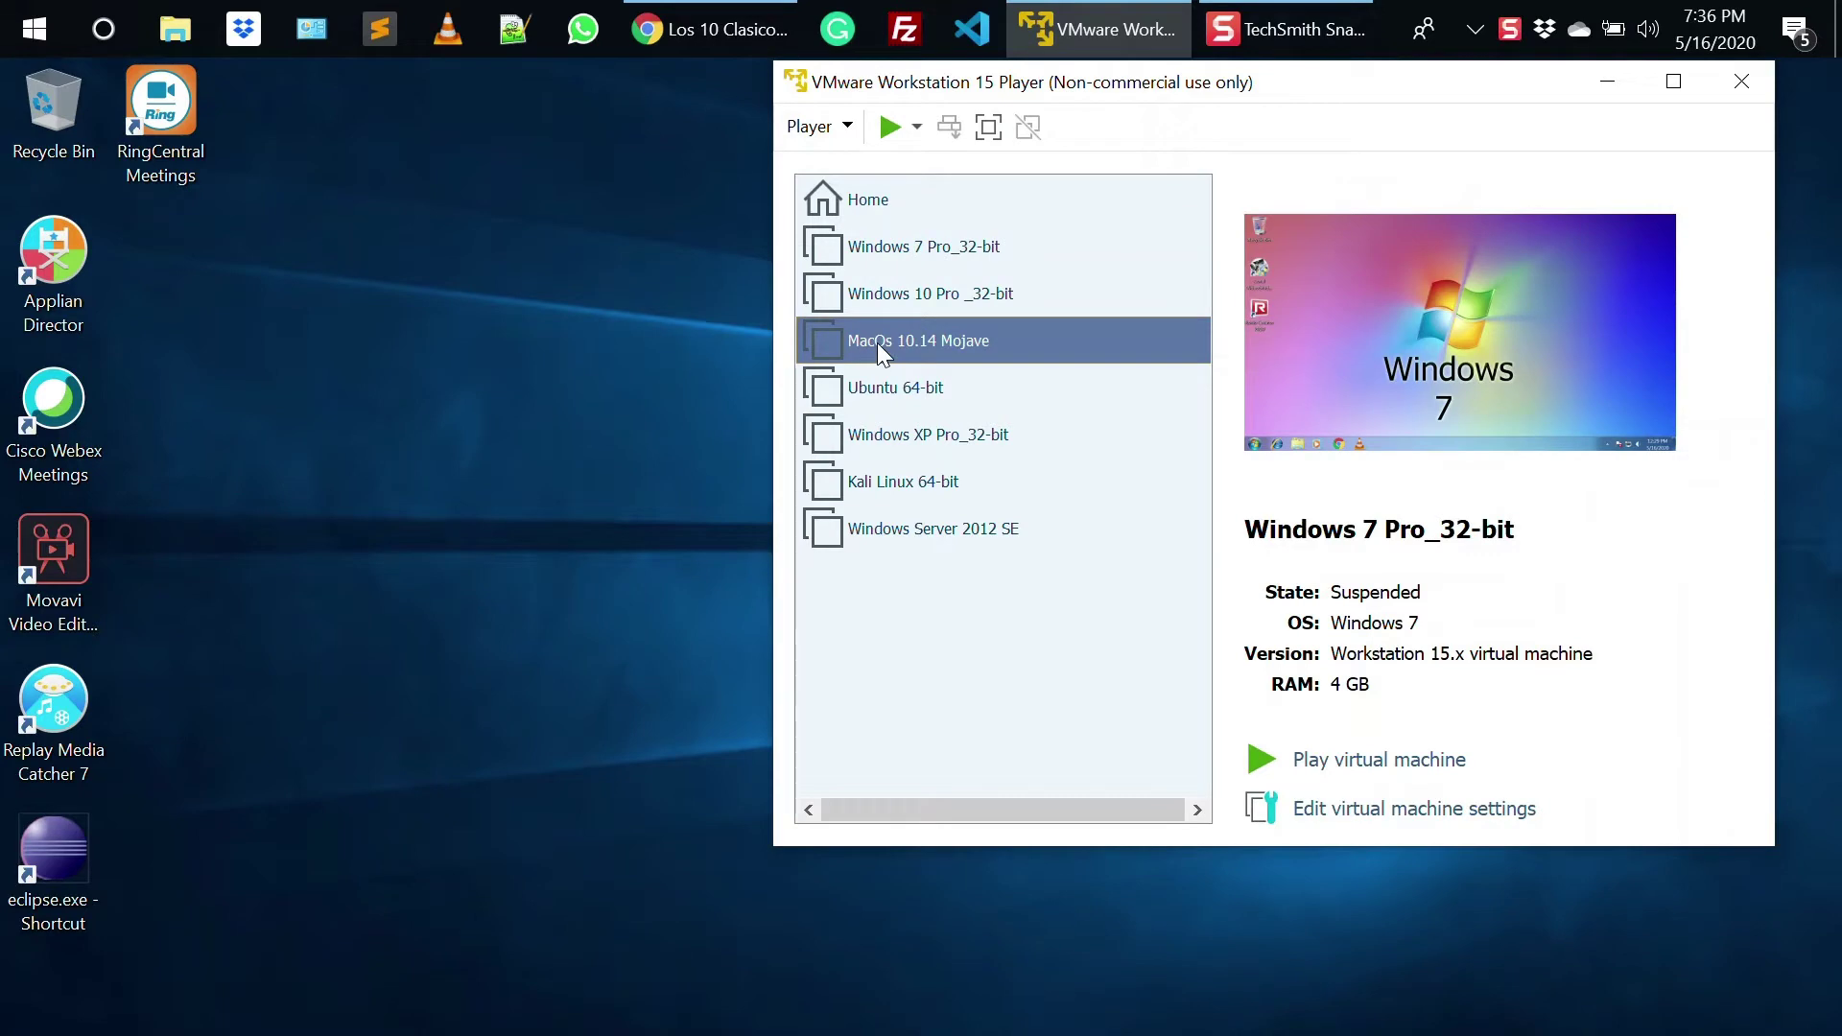
- Minimize the virtual machine player and open the Control Panel through the Run dialog
left_click(1609, 81)
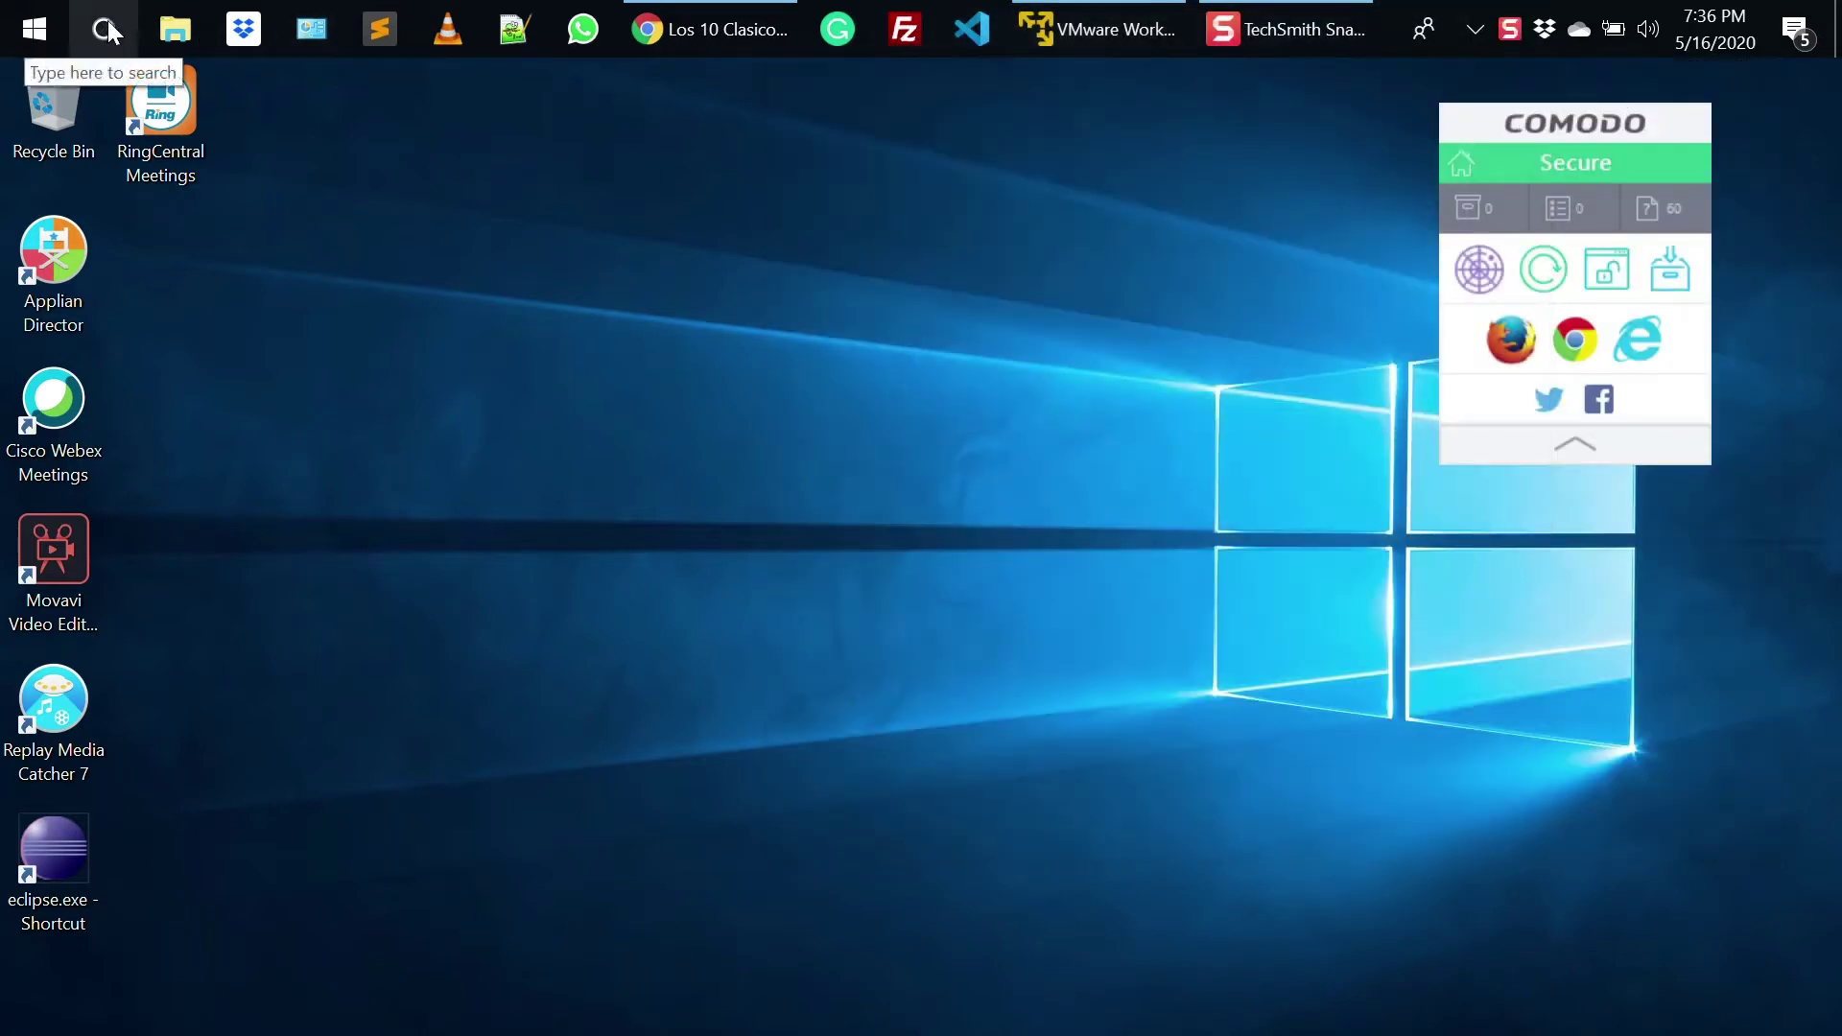
key("super+r")
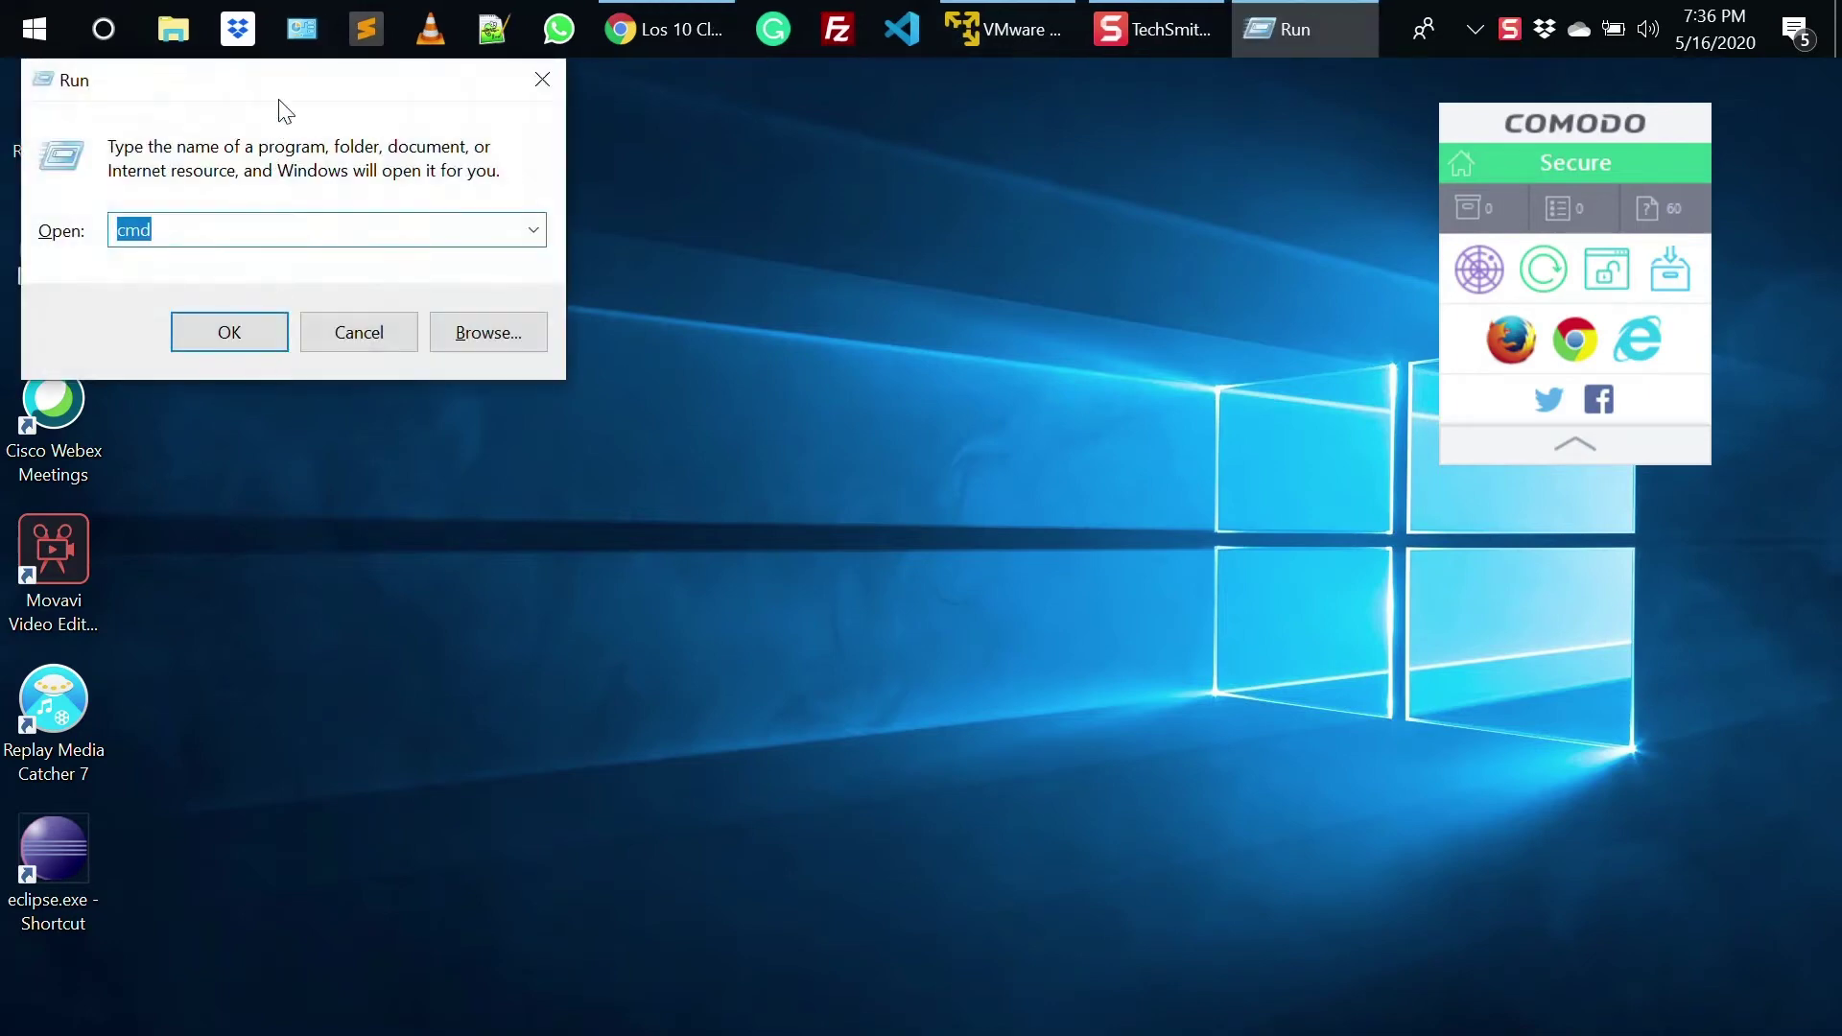
left_click_drag(264, 91, 397, 321)
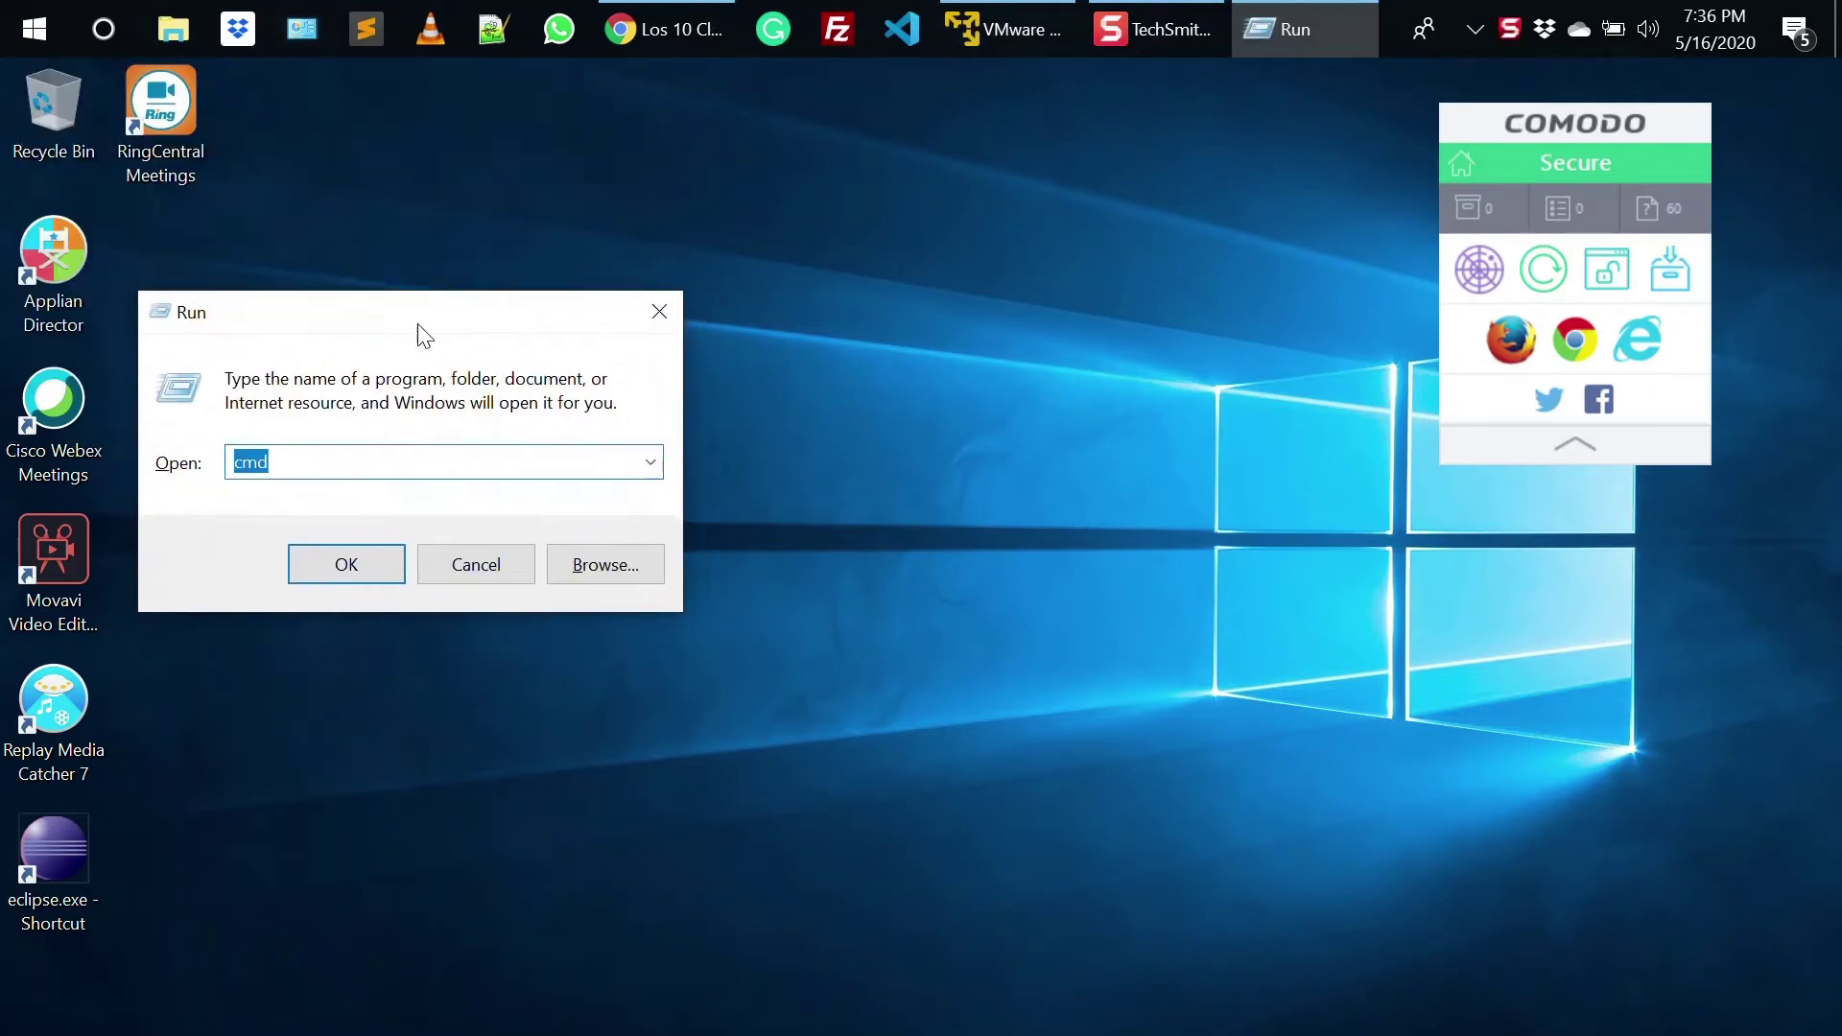
left_click(650, 462)
left_click(351, 511)
left_click(348, 572)
- Open the dialog for turning Windows features on or off from Programs and Features
left_click_drag(789, 99, 640, 177)
left_click(456, 710)
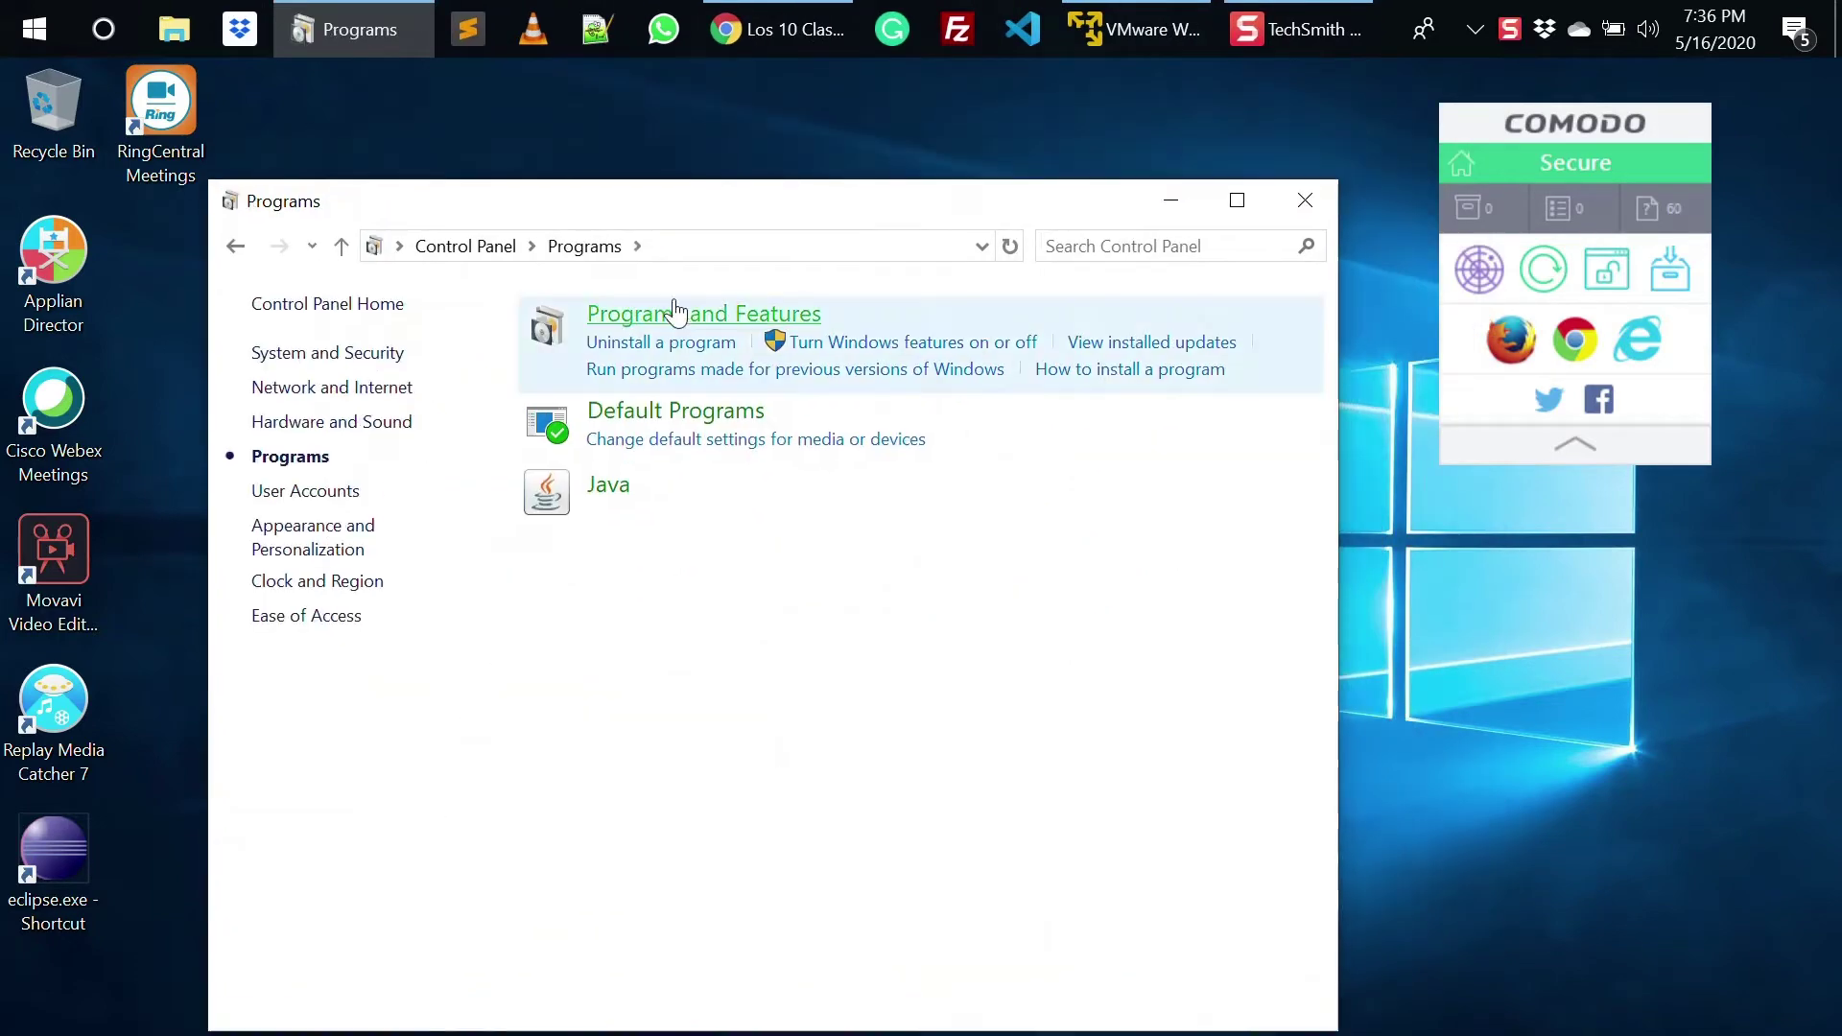
left_click(672, 323)
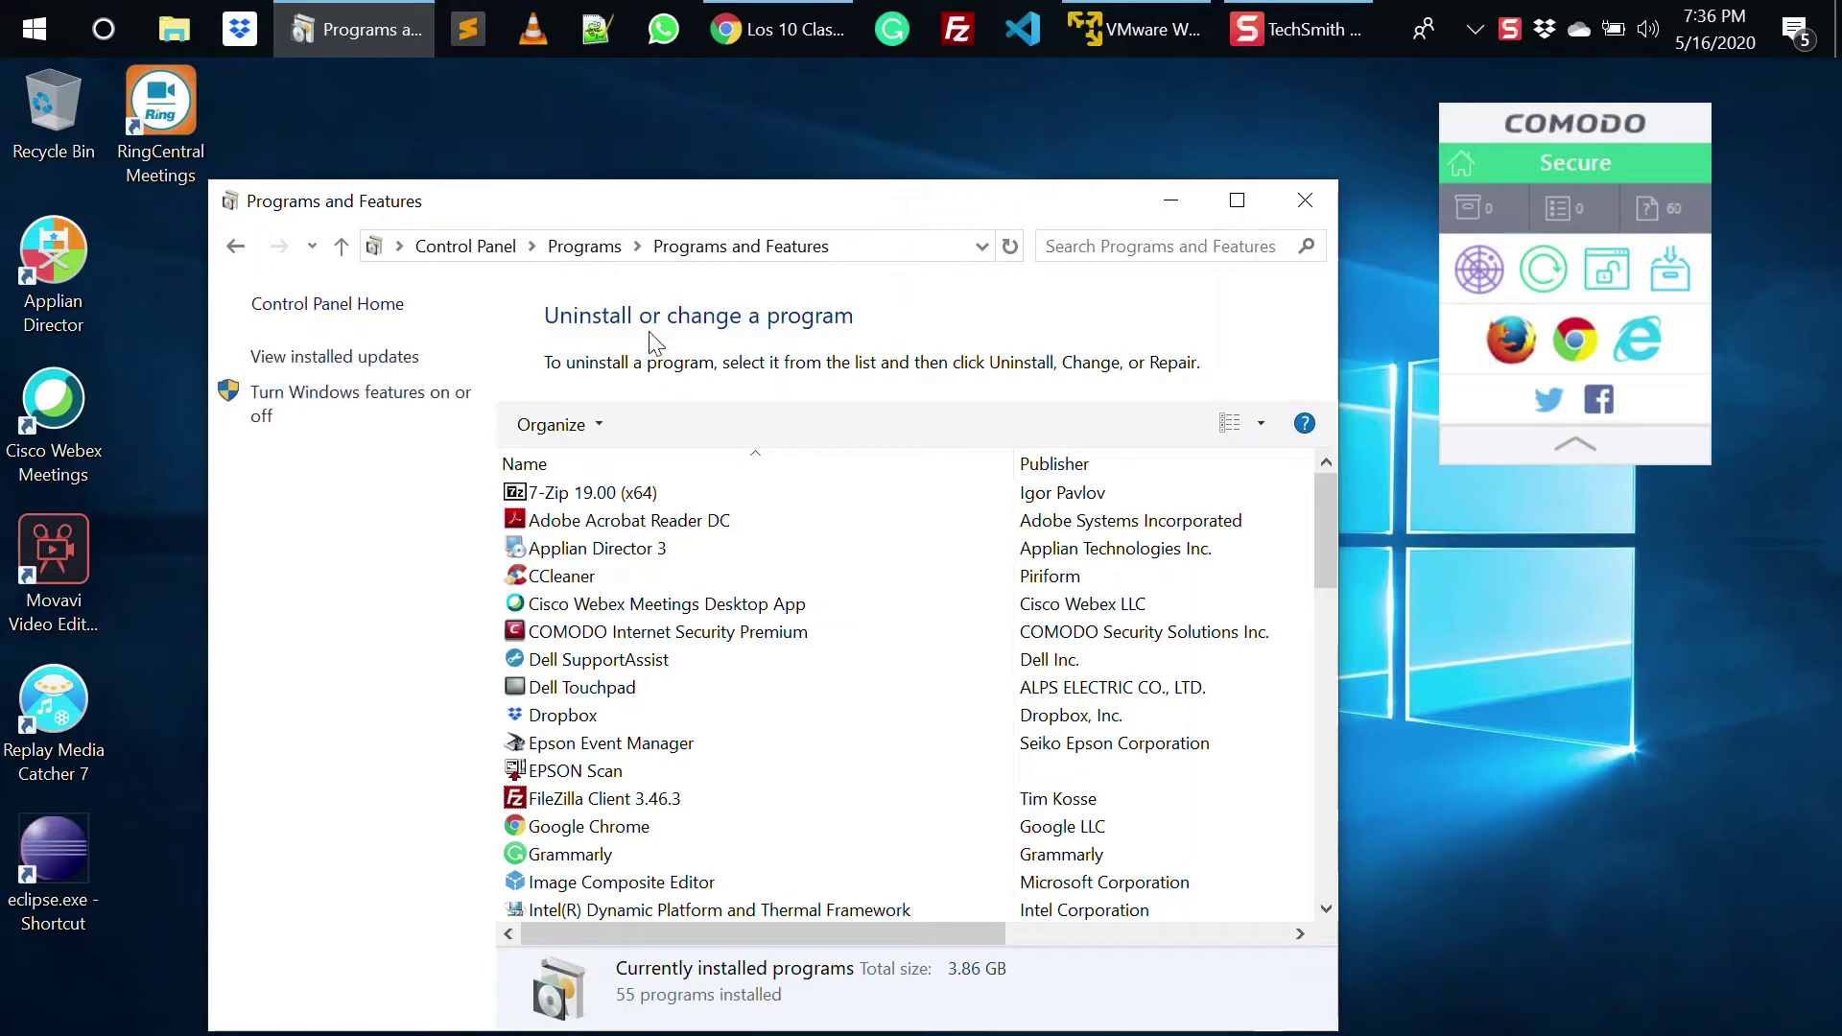
left_click(349, 404)
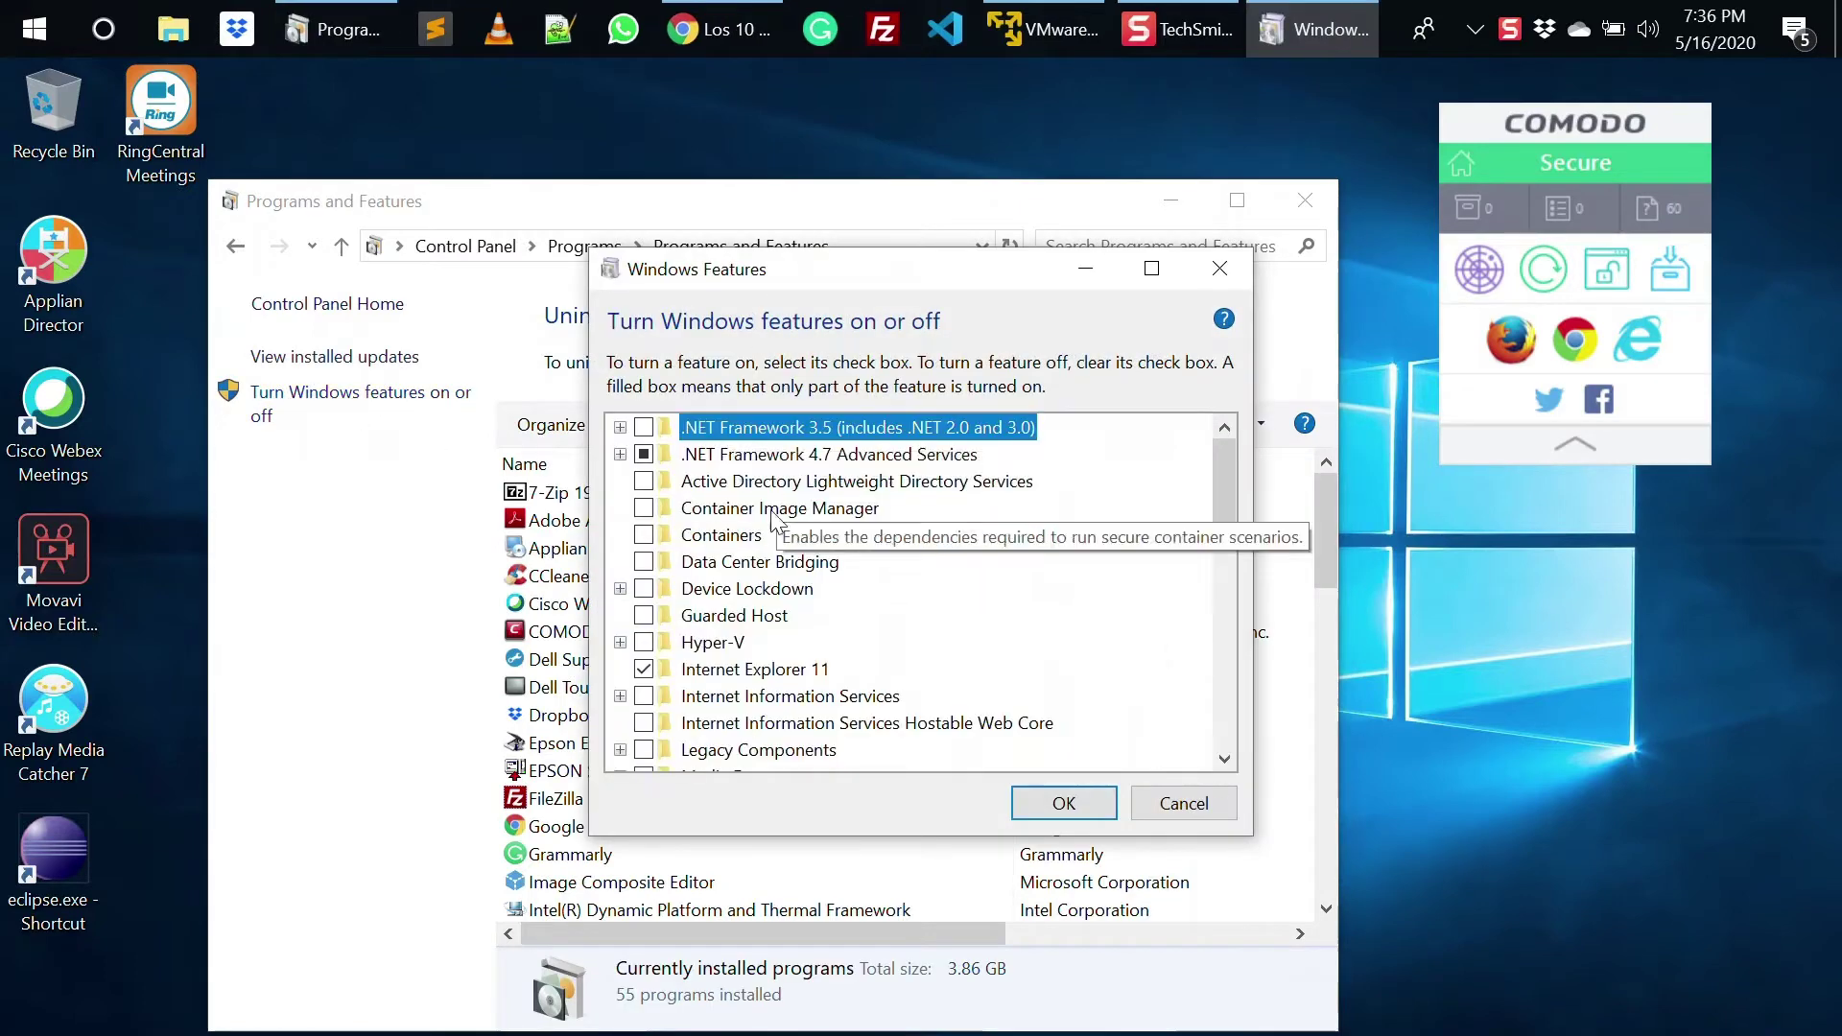
- Enable the Hyper-V Windows feature and apply the change
left_click(643, 643)
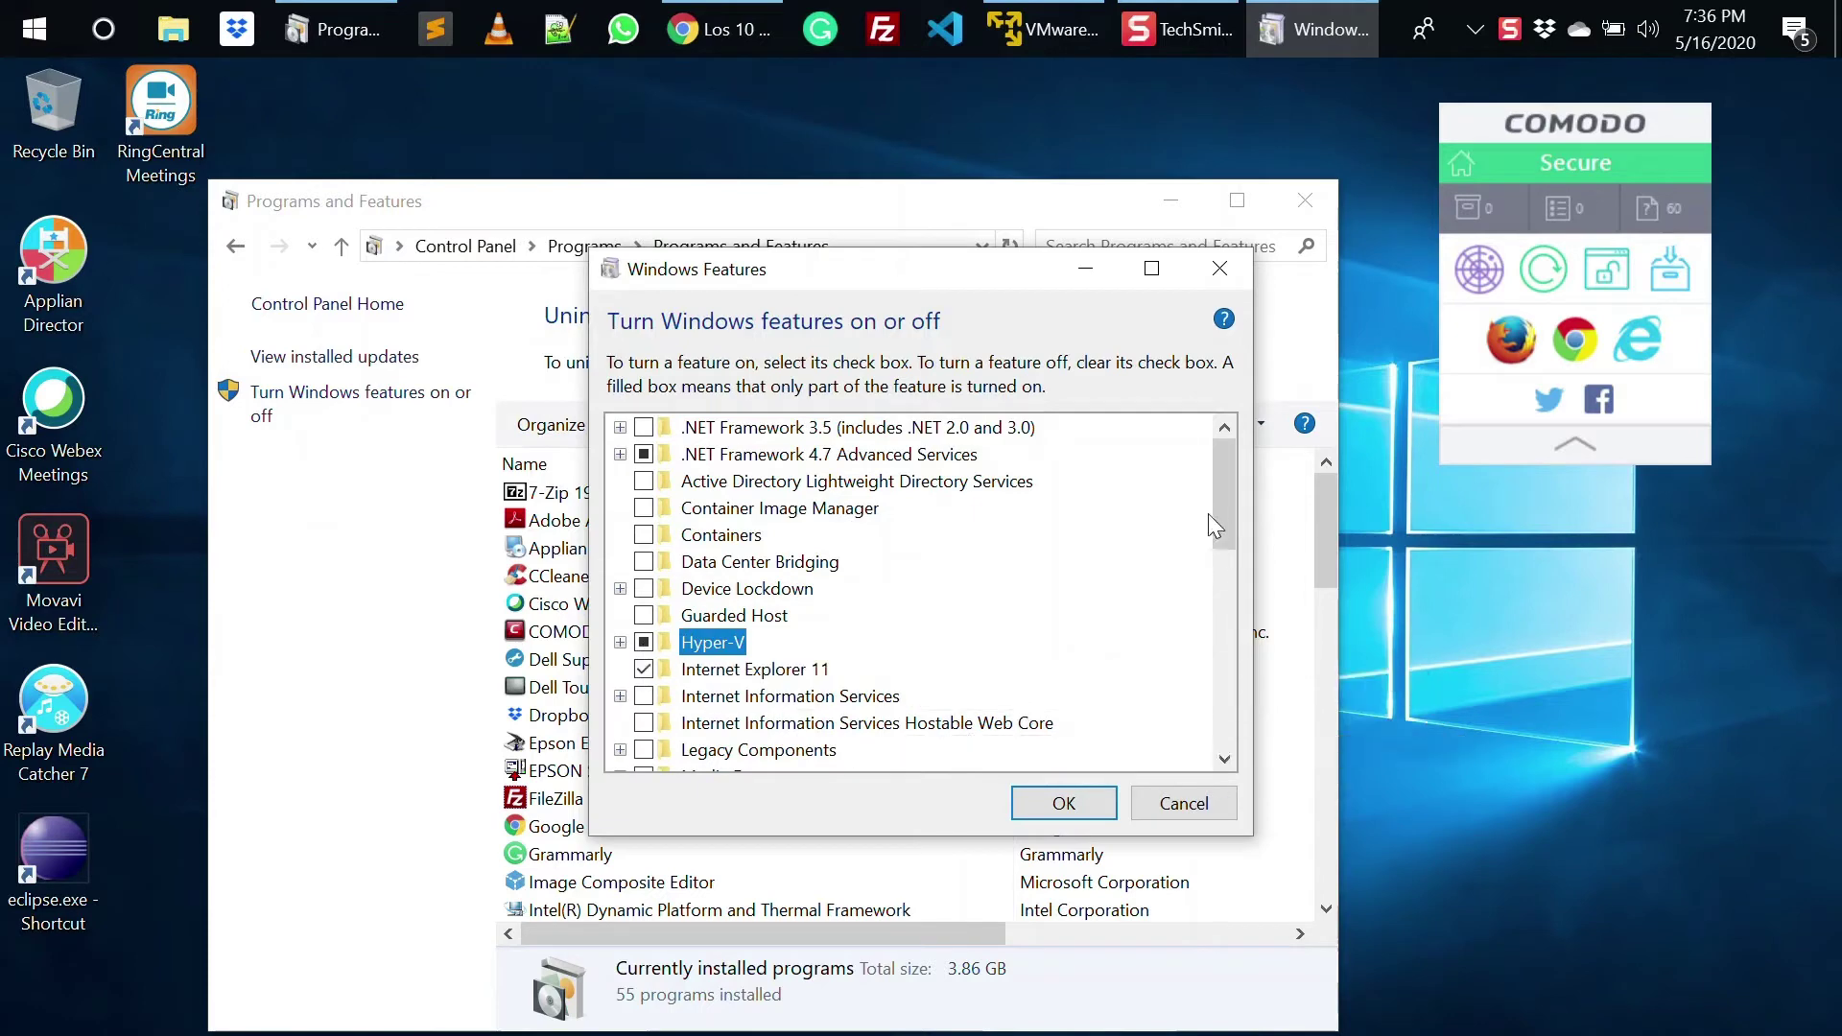
left_click_drag(1220, 504, 1216, 527)
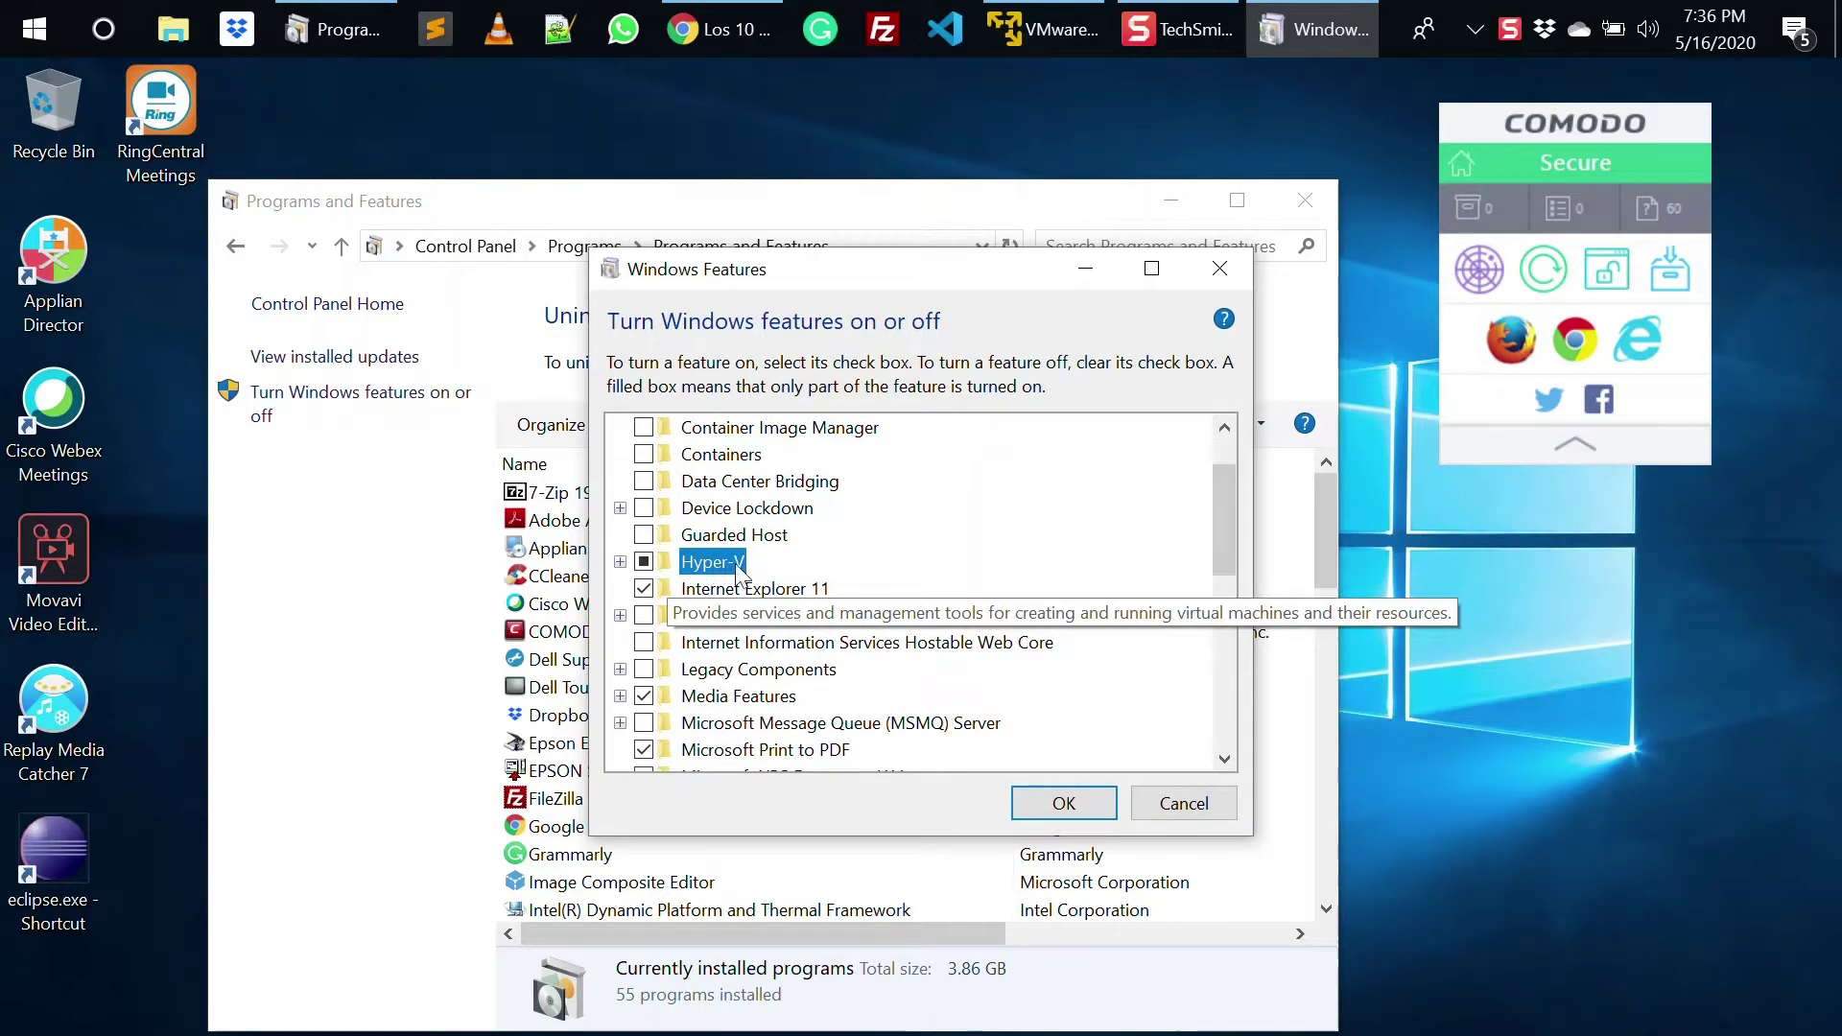
left_click(1047, 806)
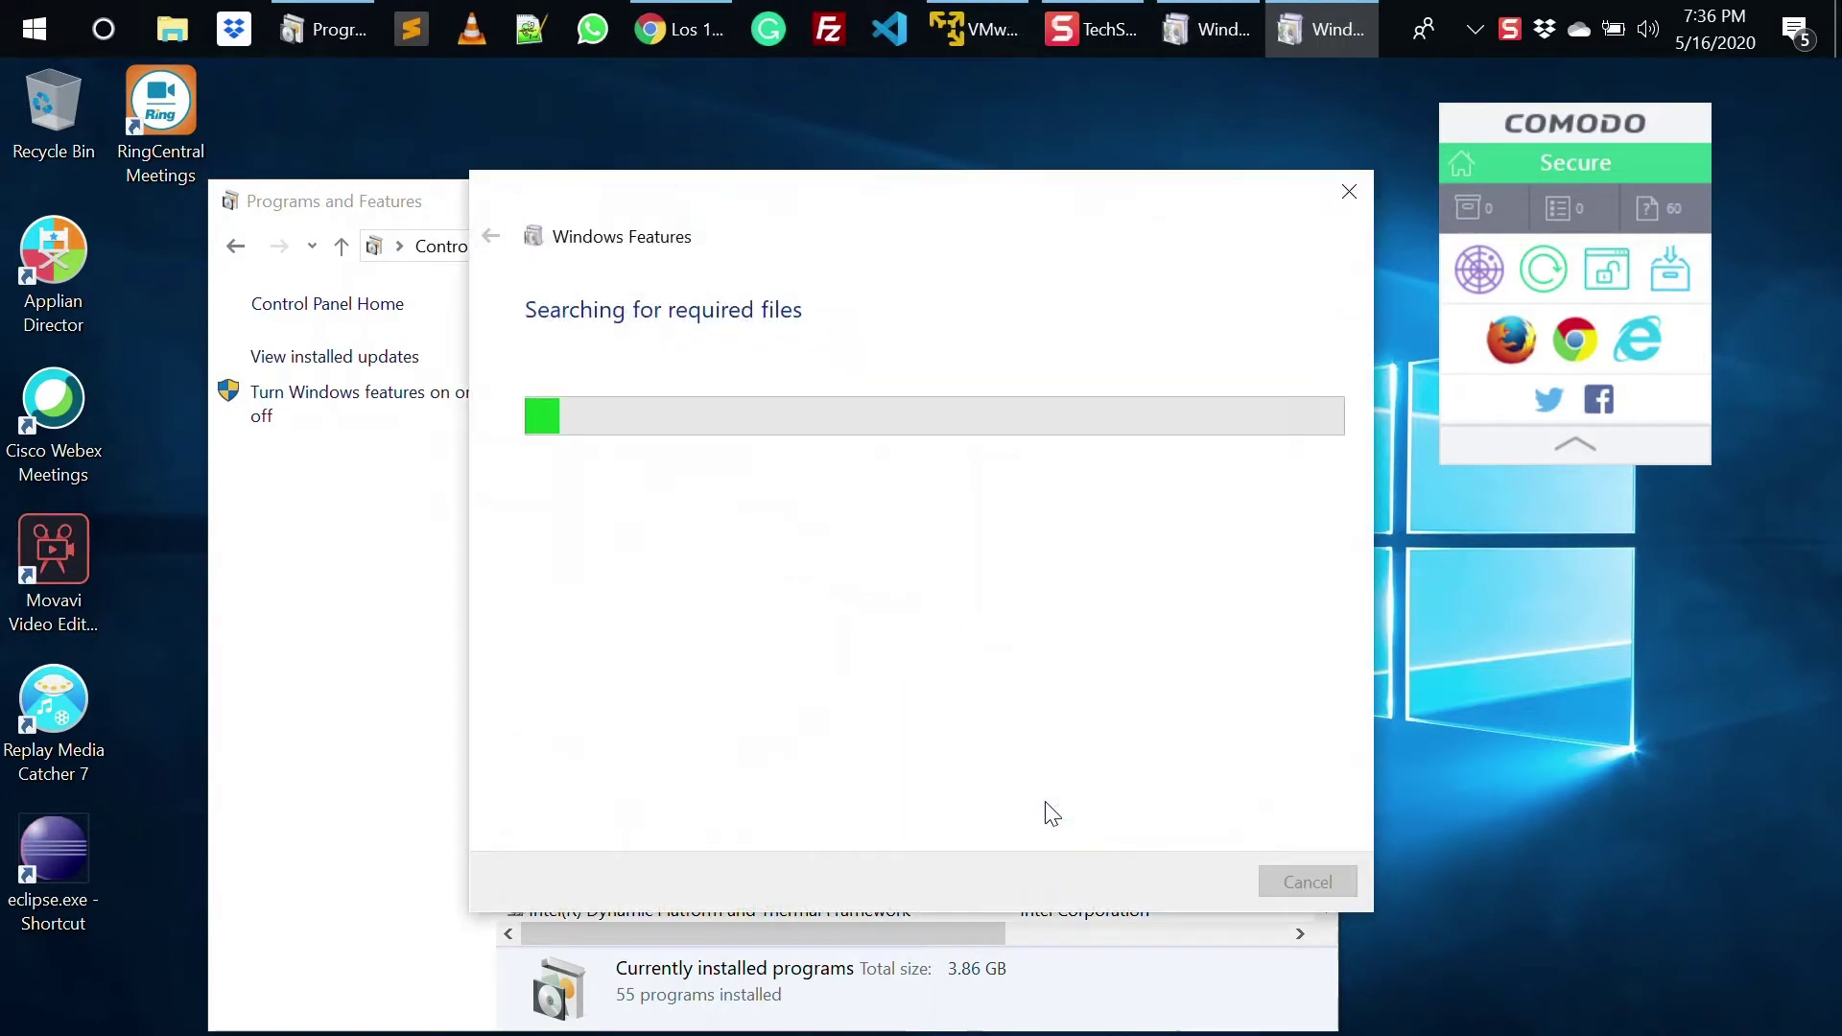
left_click_drag(892, 201, 1281, 144)
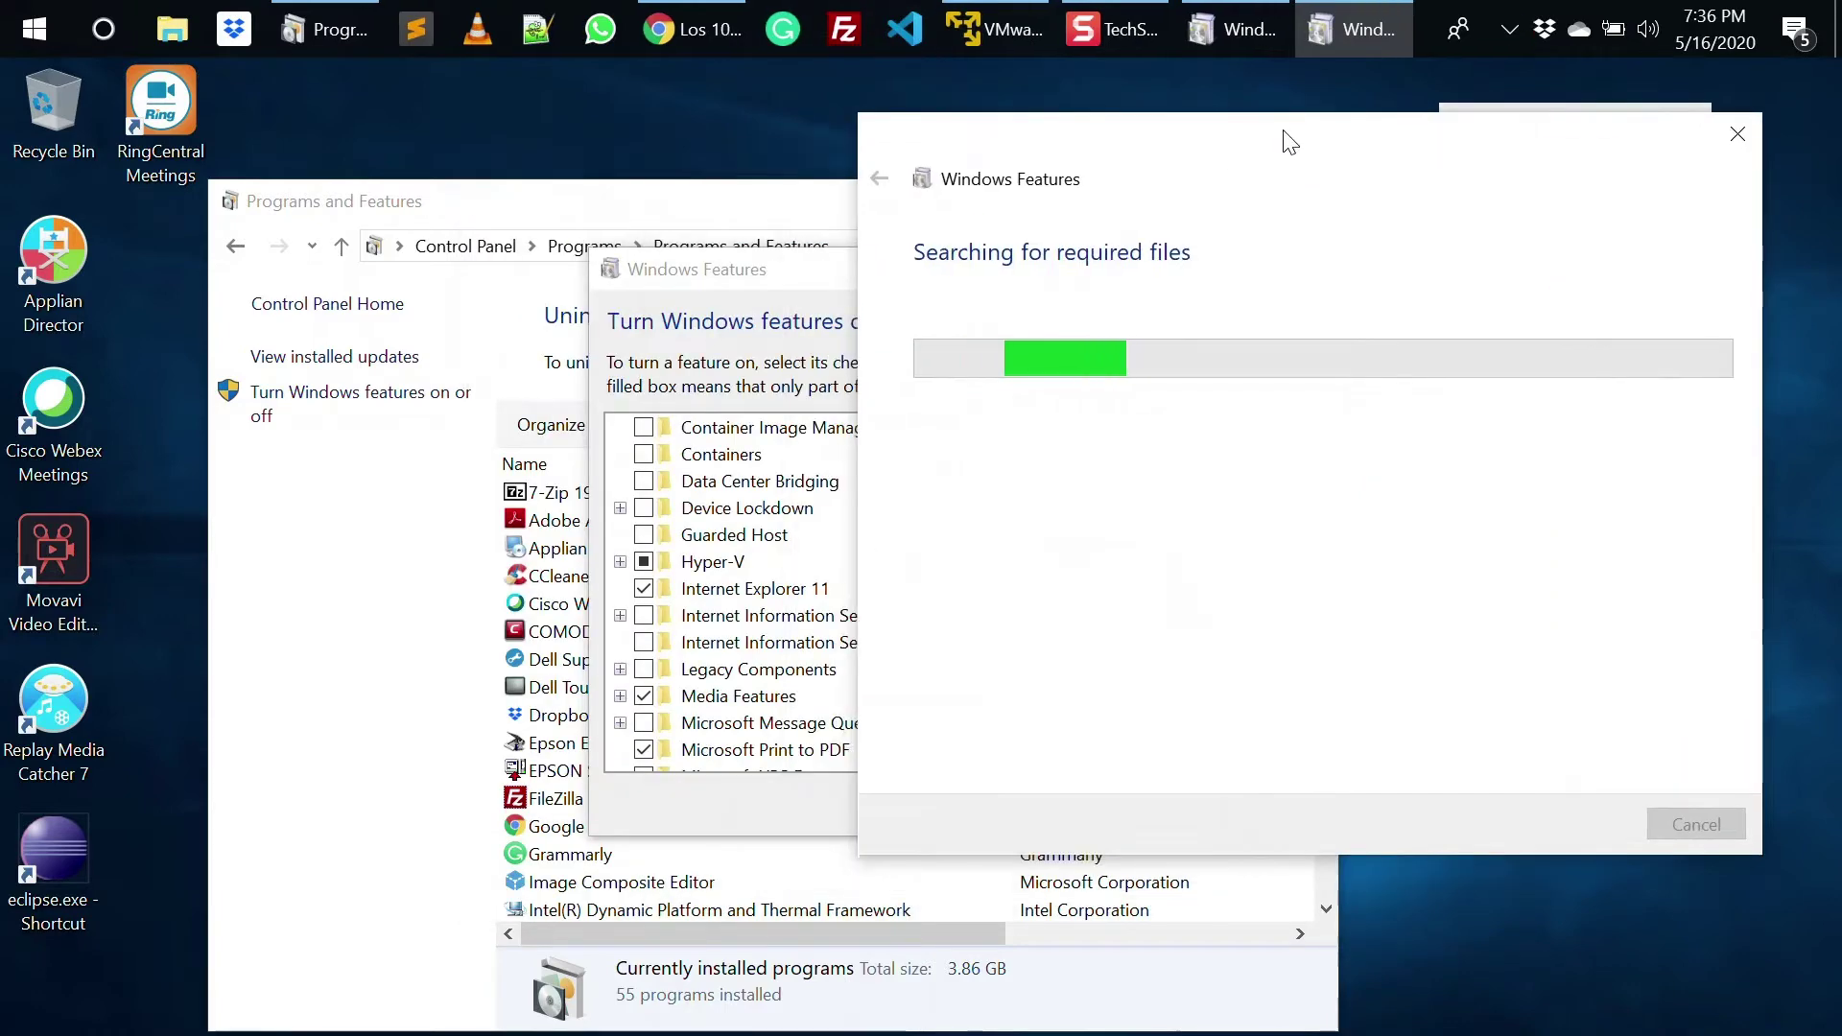
- Close VMware Workstation 15 Player and restart the PC to finish installing the Windows feature
left_click(1006, 29)
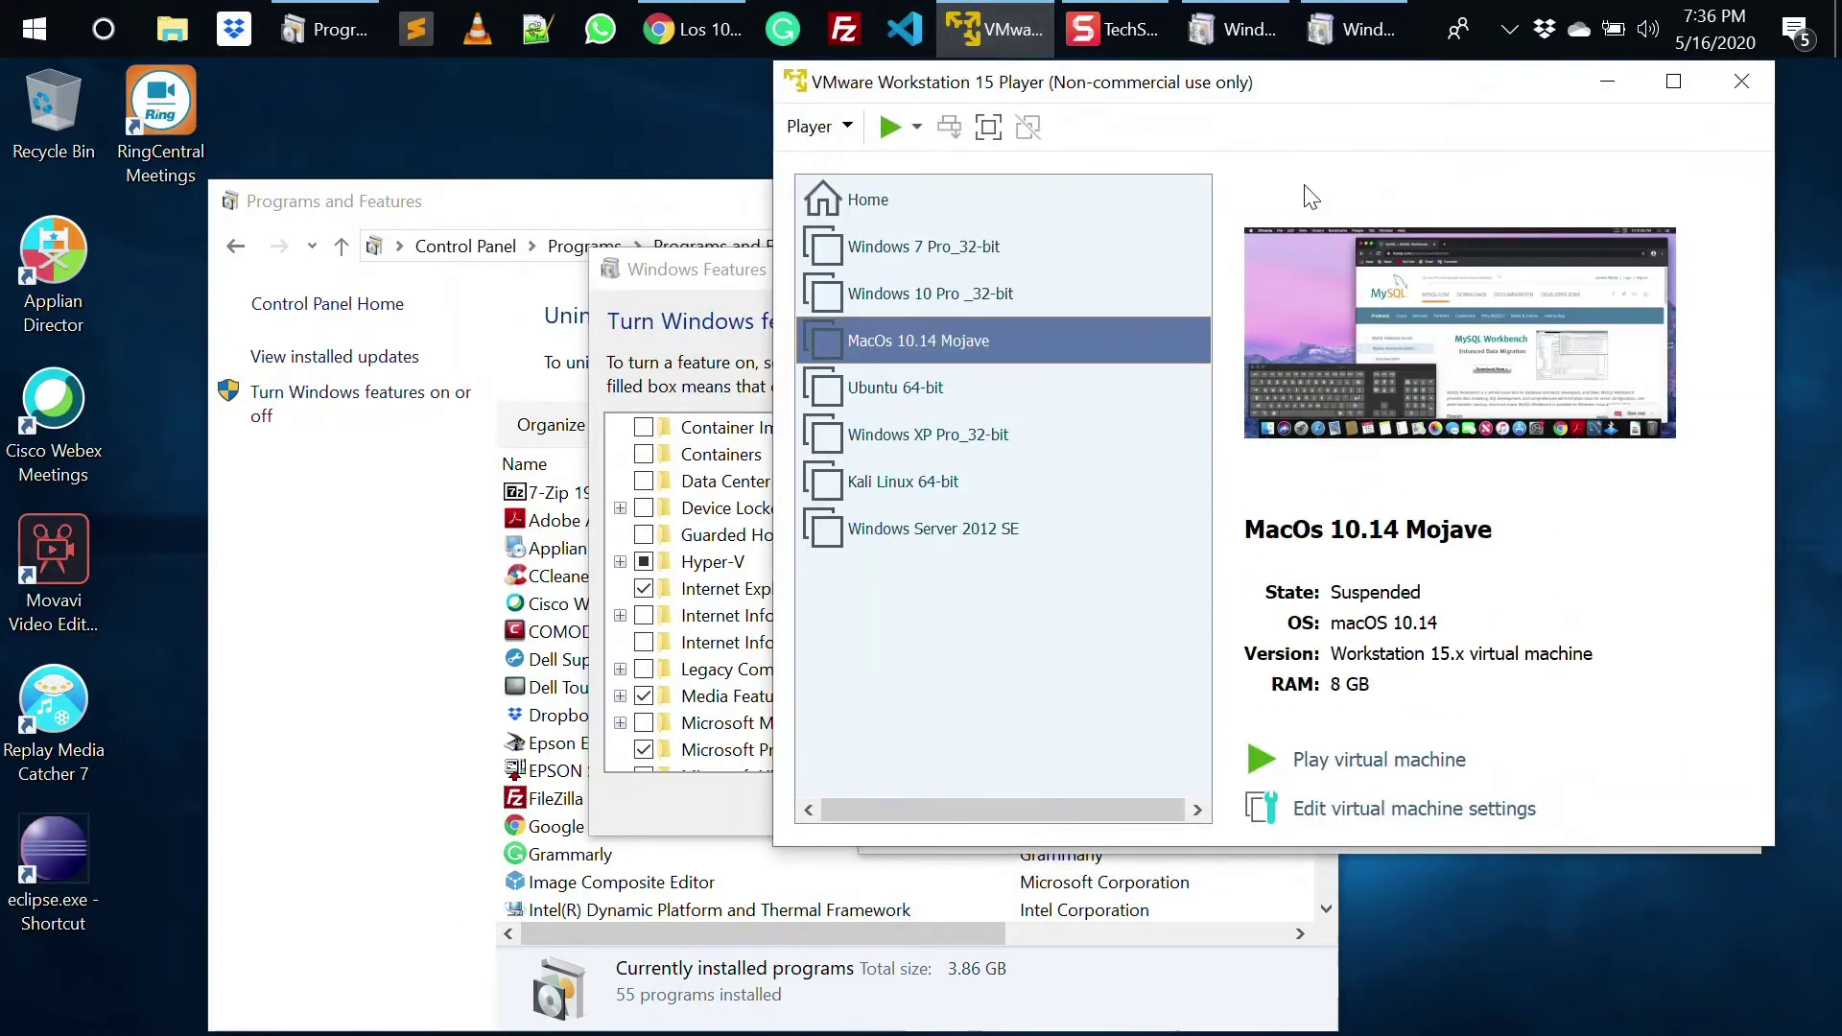
left_click(1750, 87)
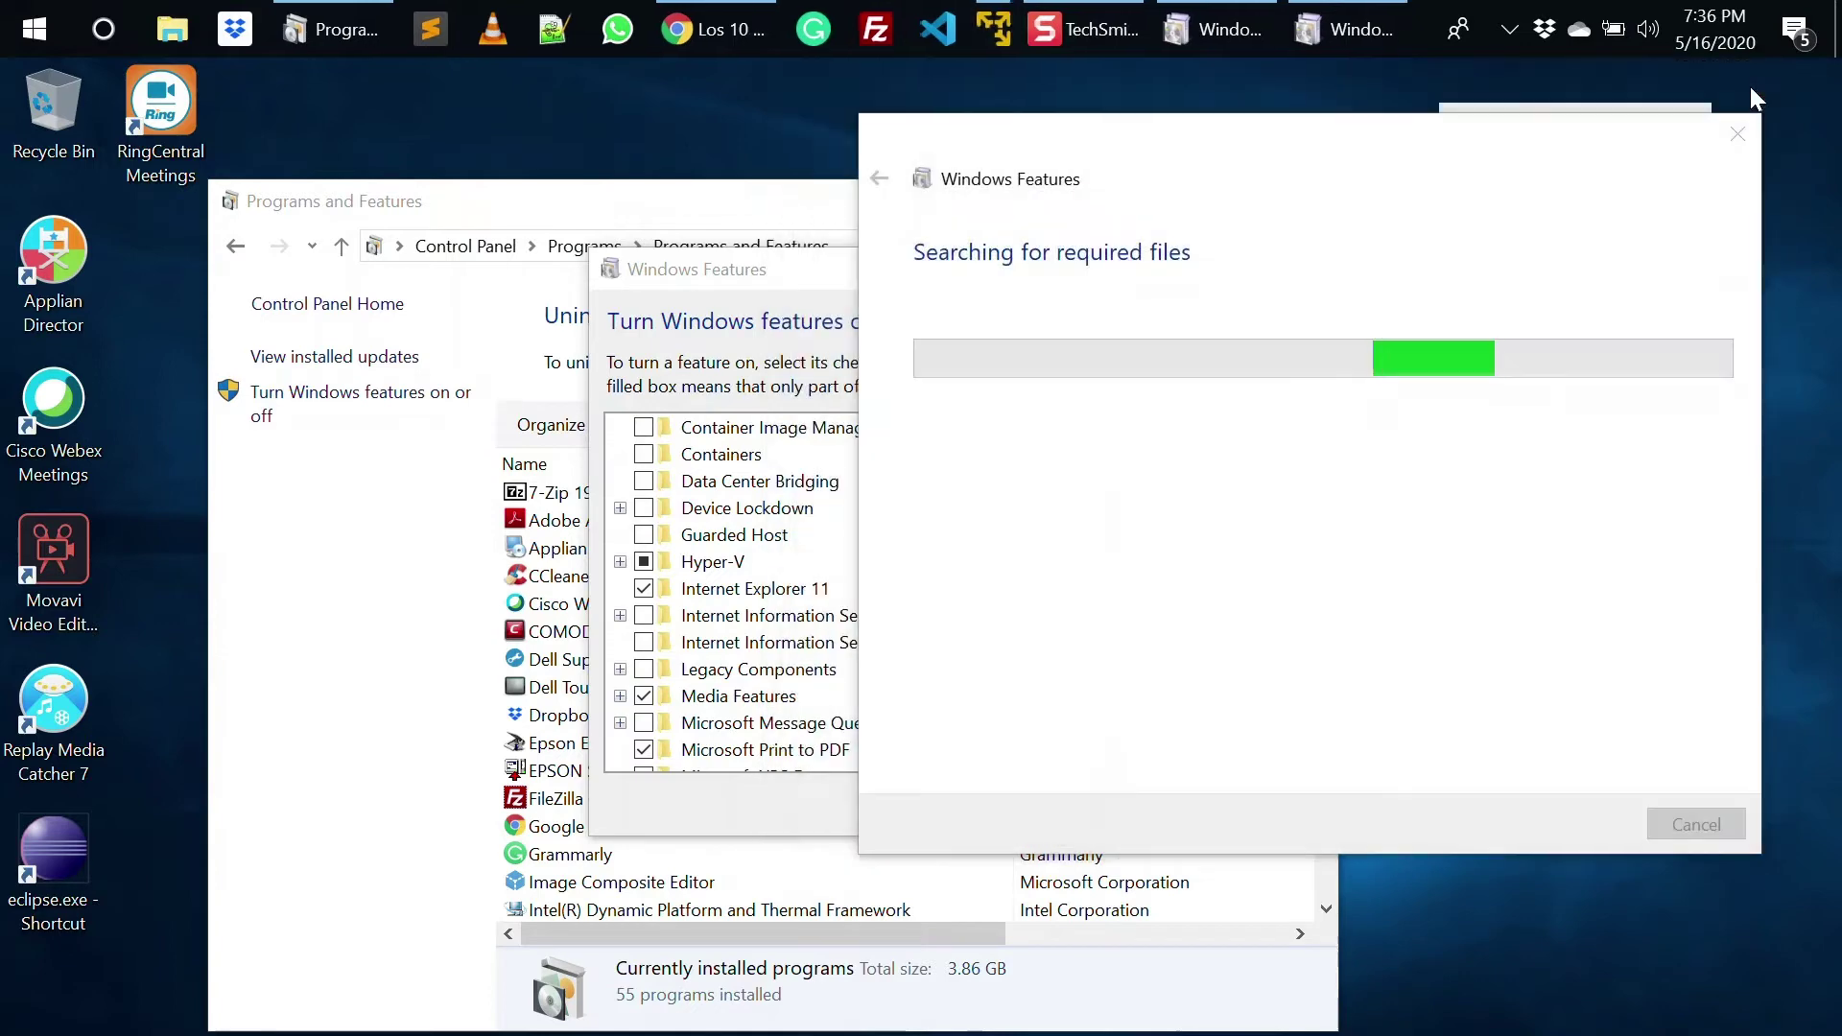
left_click_drag(1398, 151, 1425, 120)
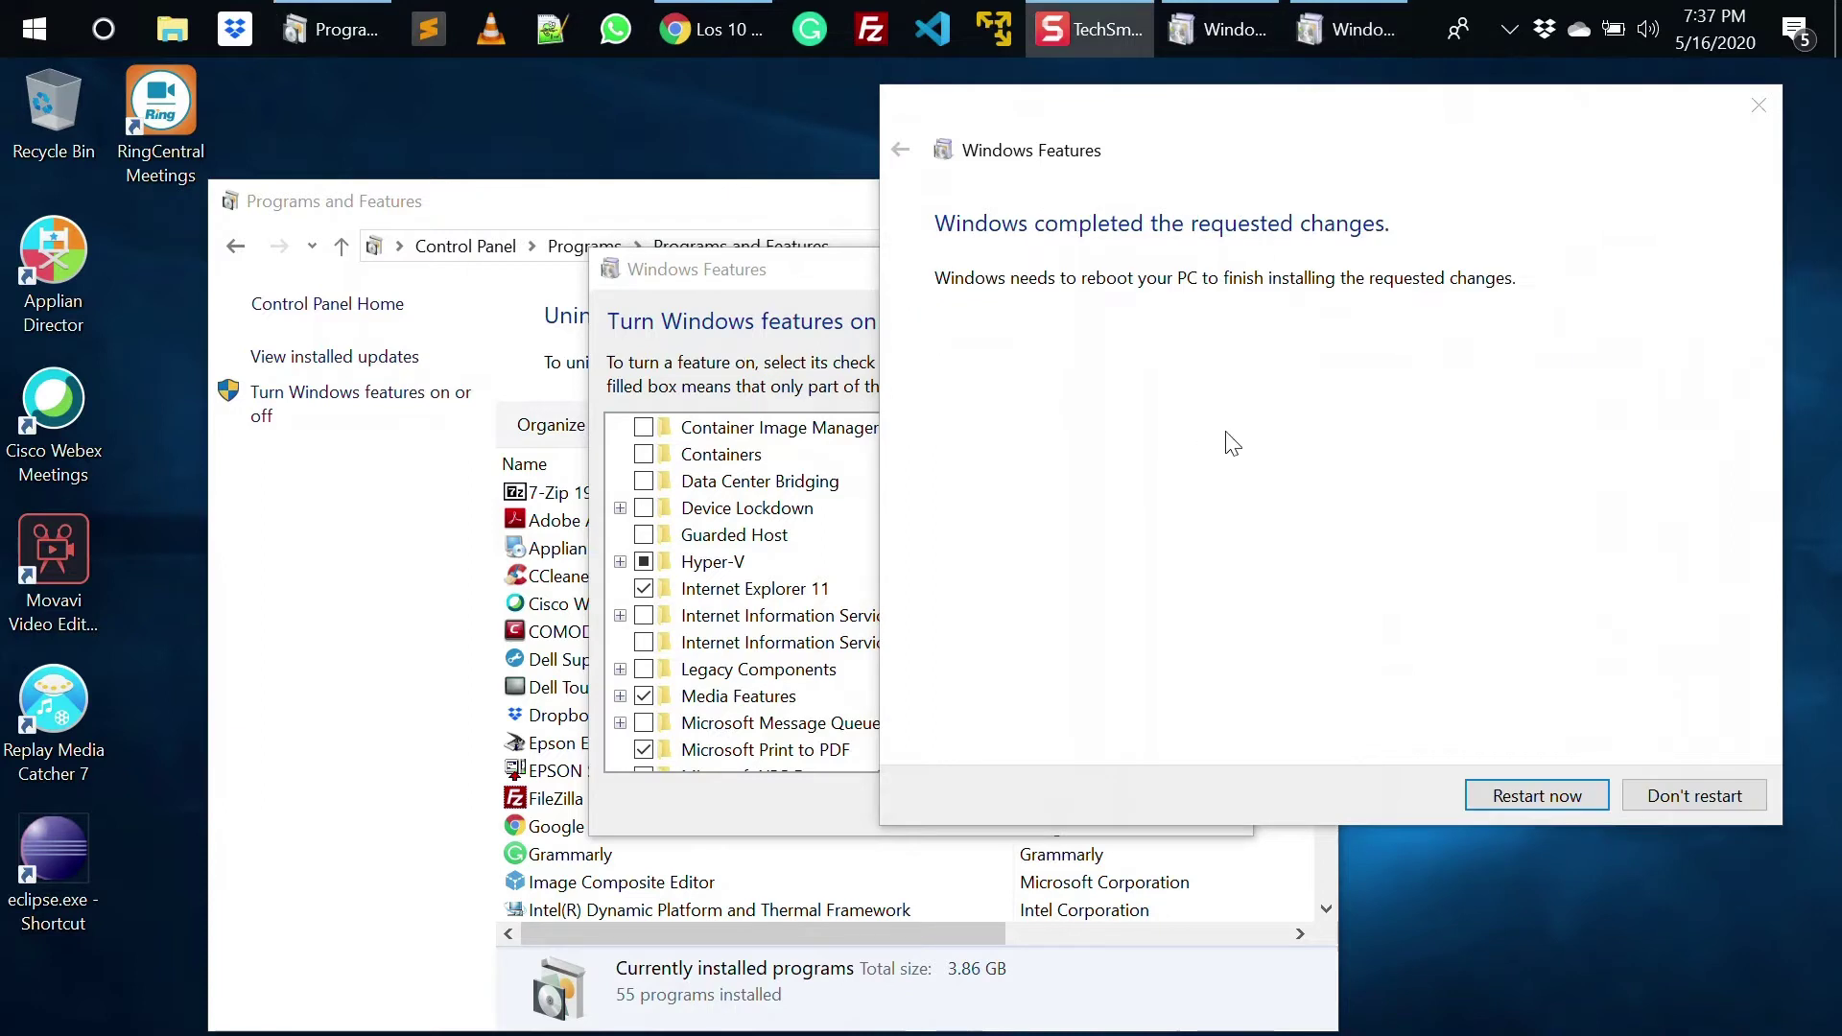
left_click(1231, 442)
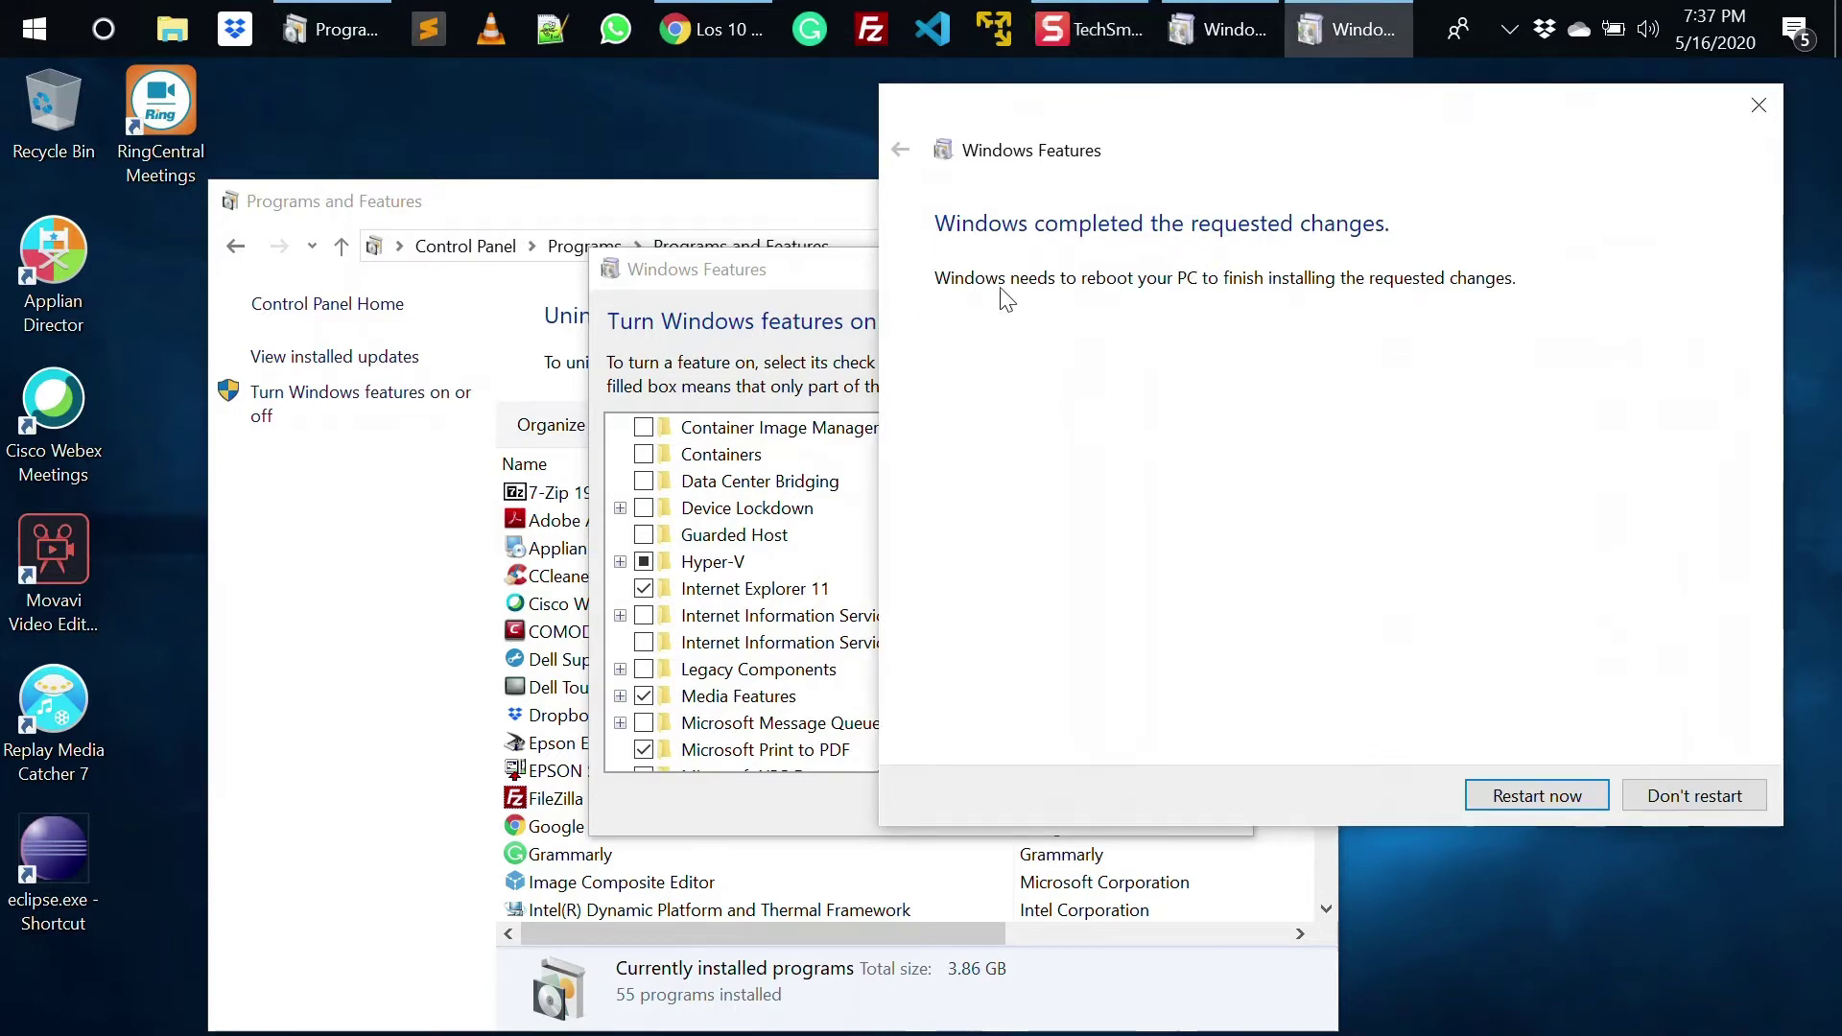
left_click(1538, 772)
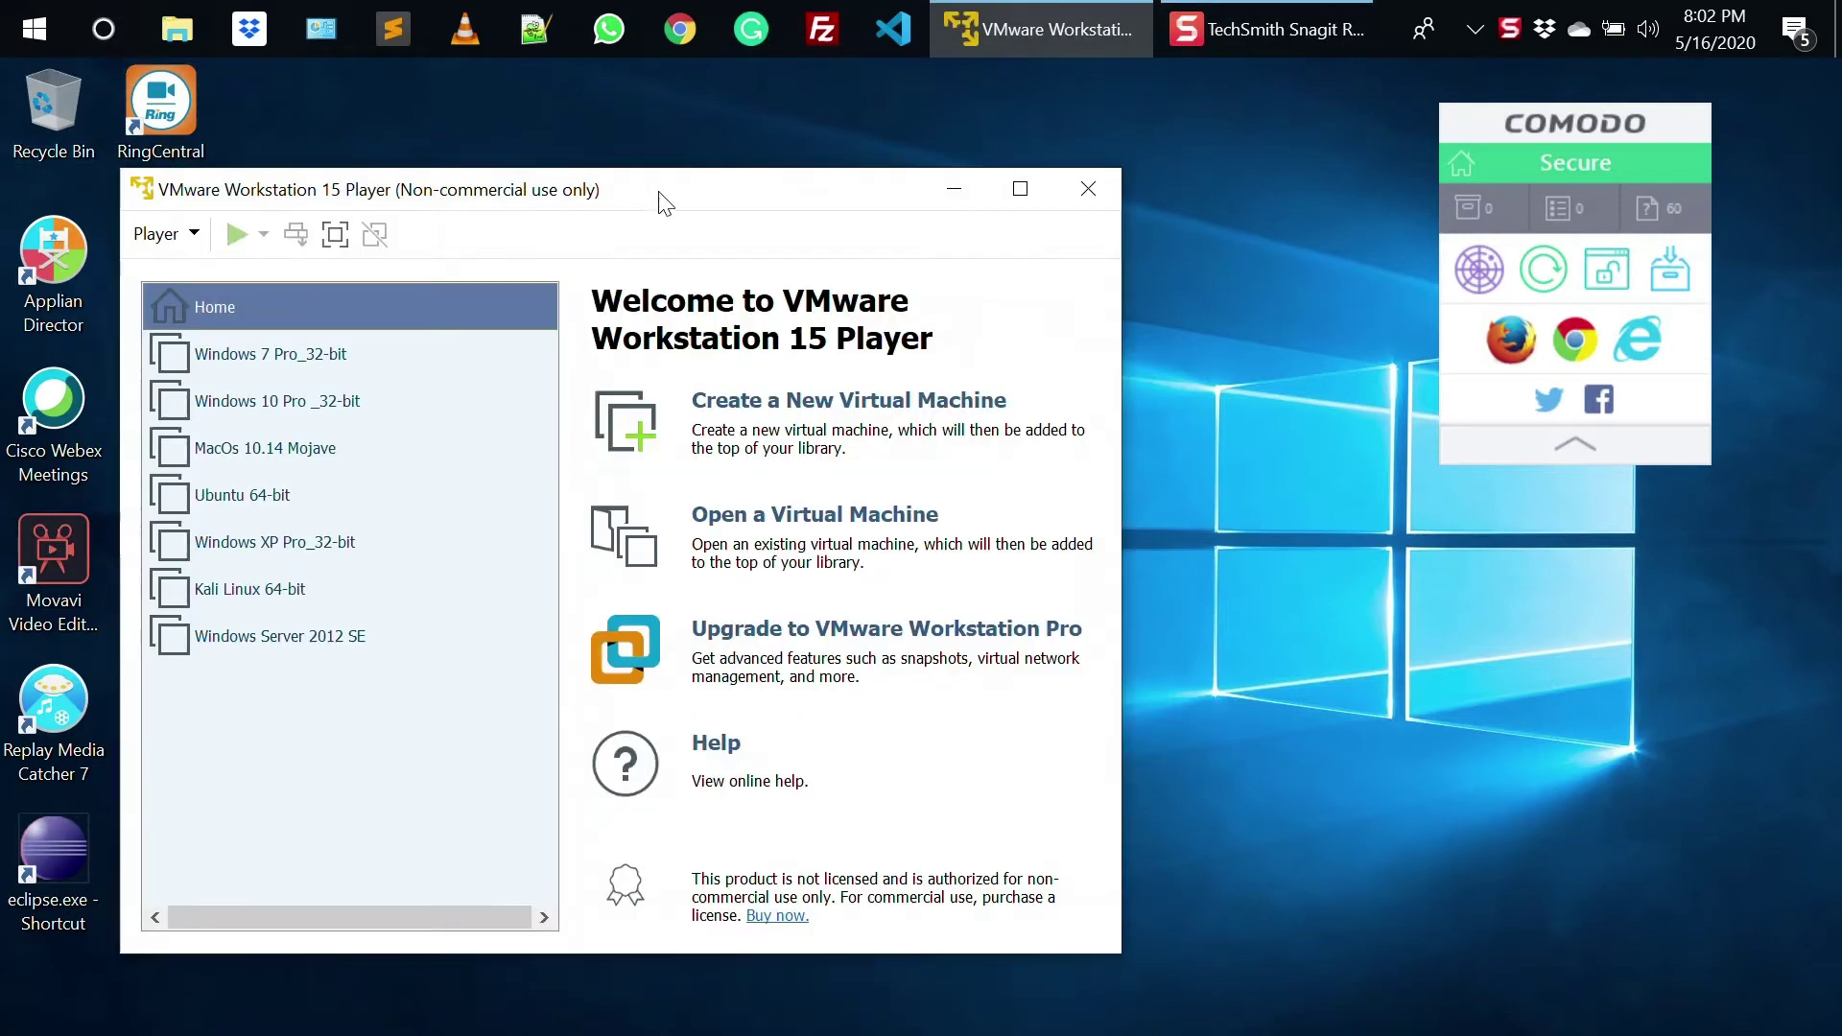
- Try to play the Windows 7 Pro_32-bit virtual machine in VMware Workstation 15 Player
left_click_drag(659, 192, 1337, 105)
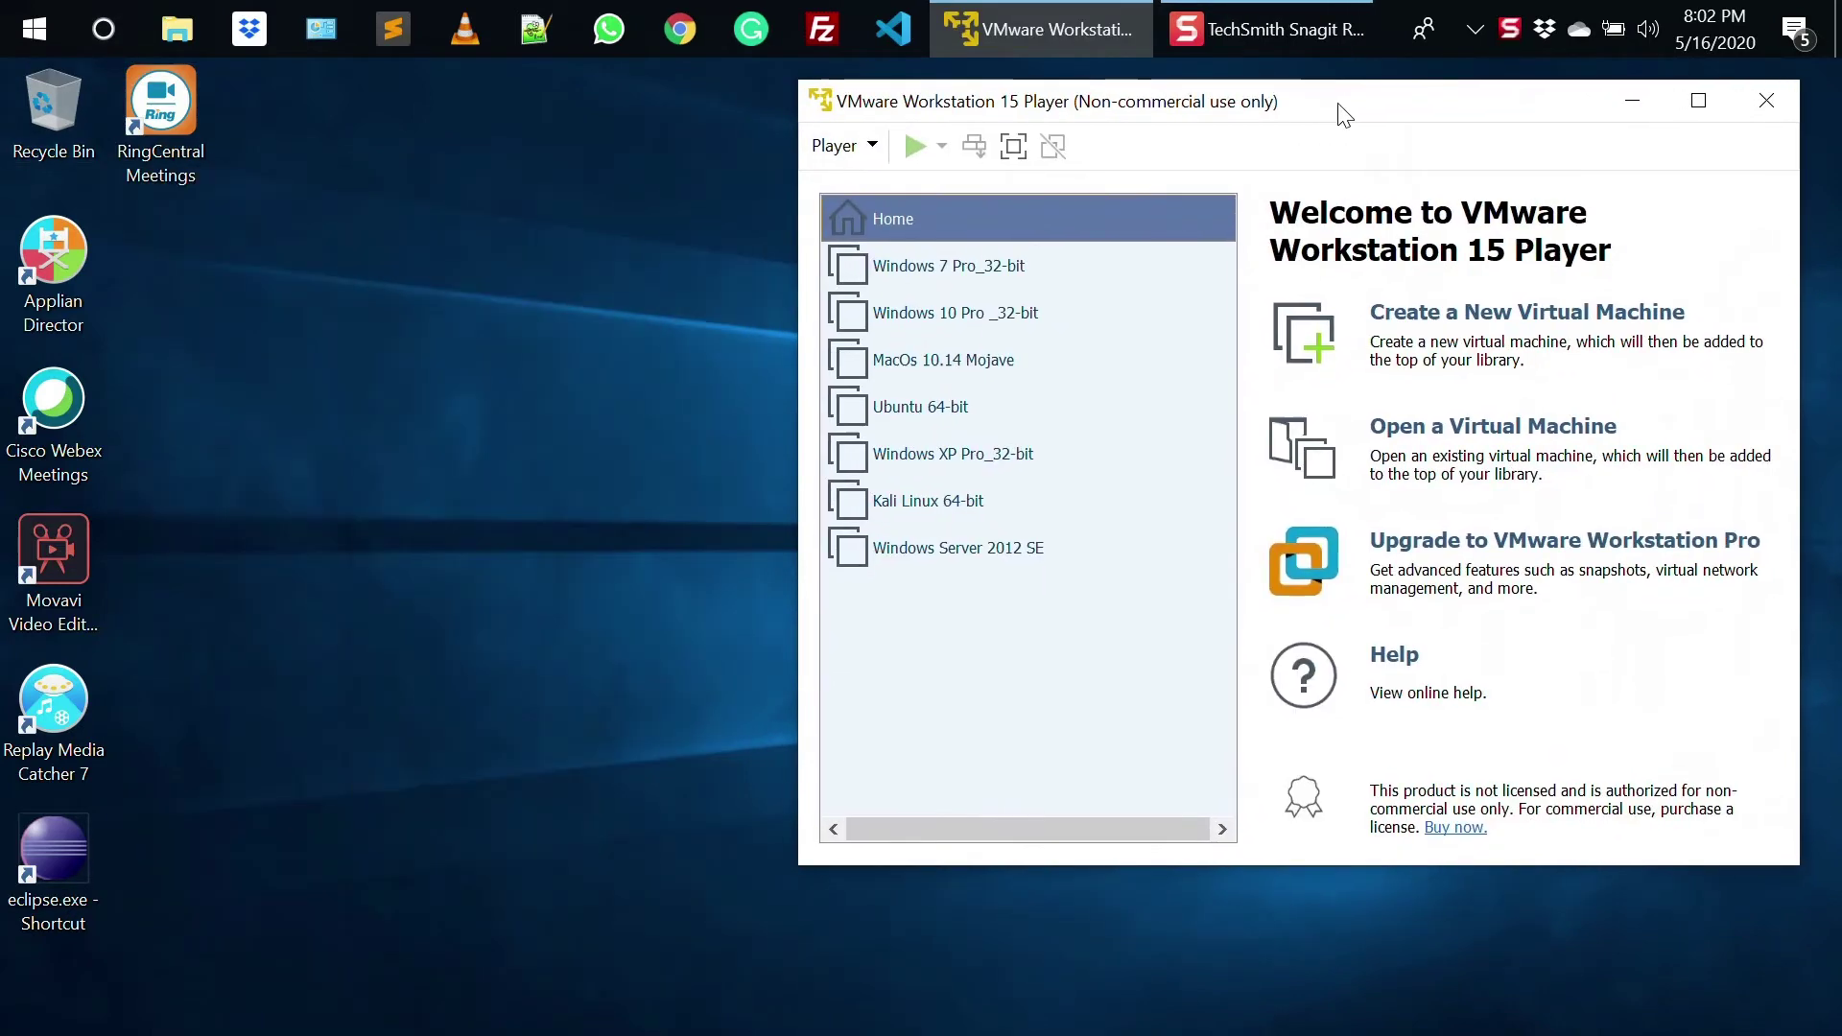
left_click(912, 278)
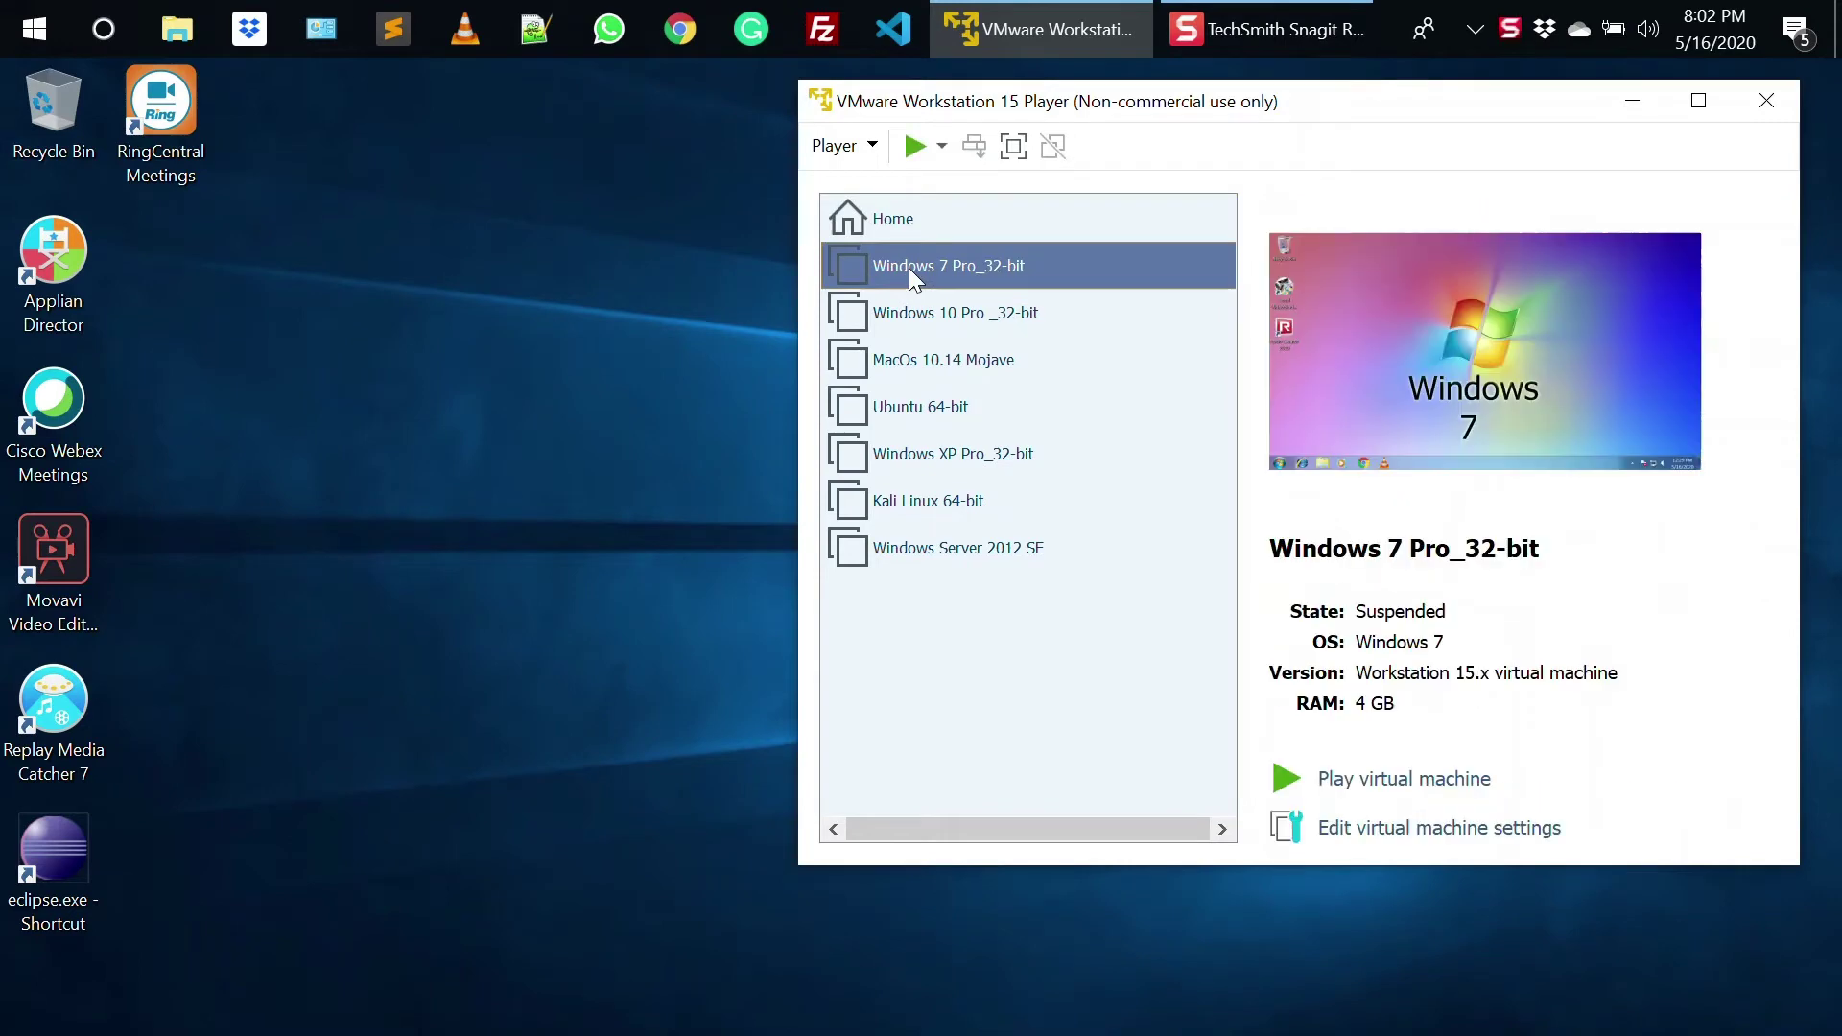
left_click(1379, 780)
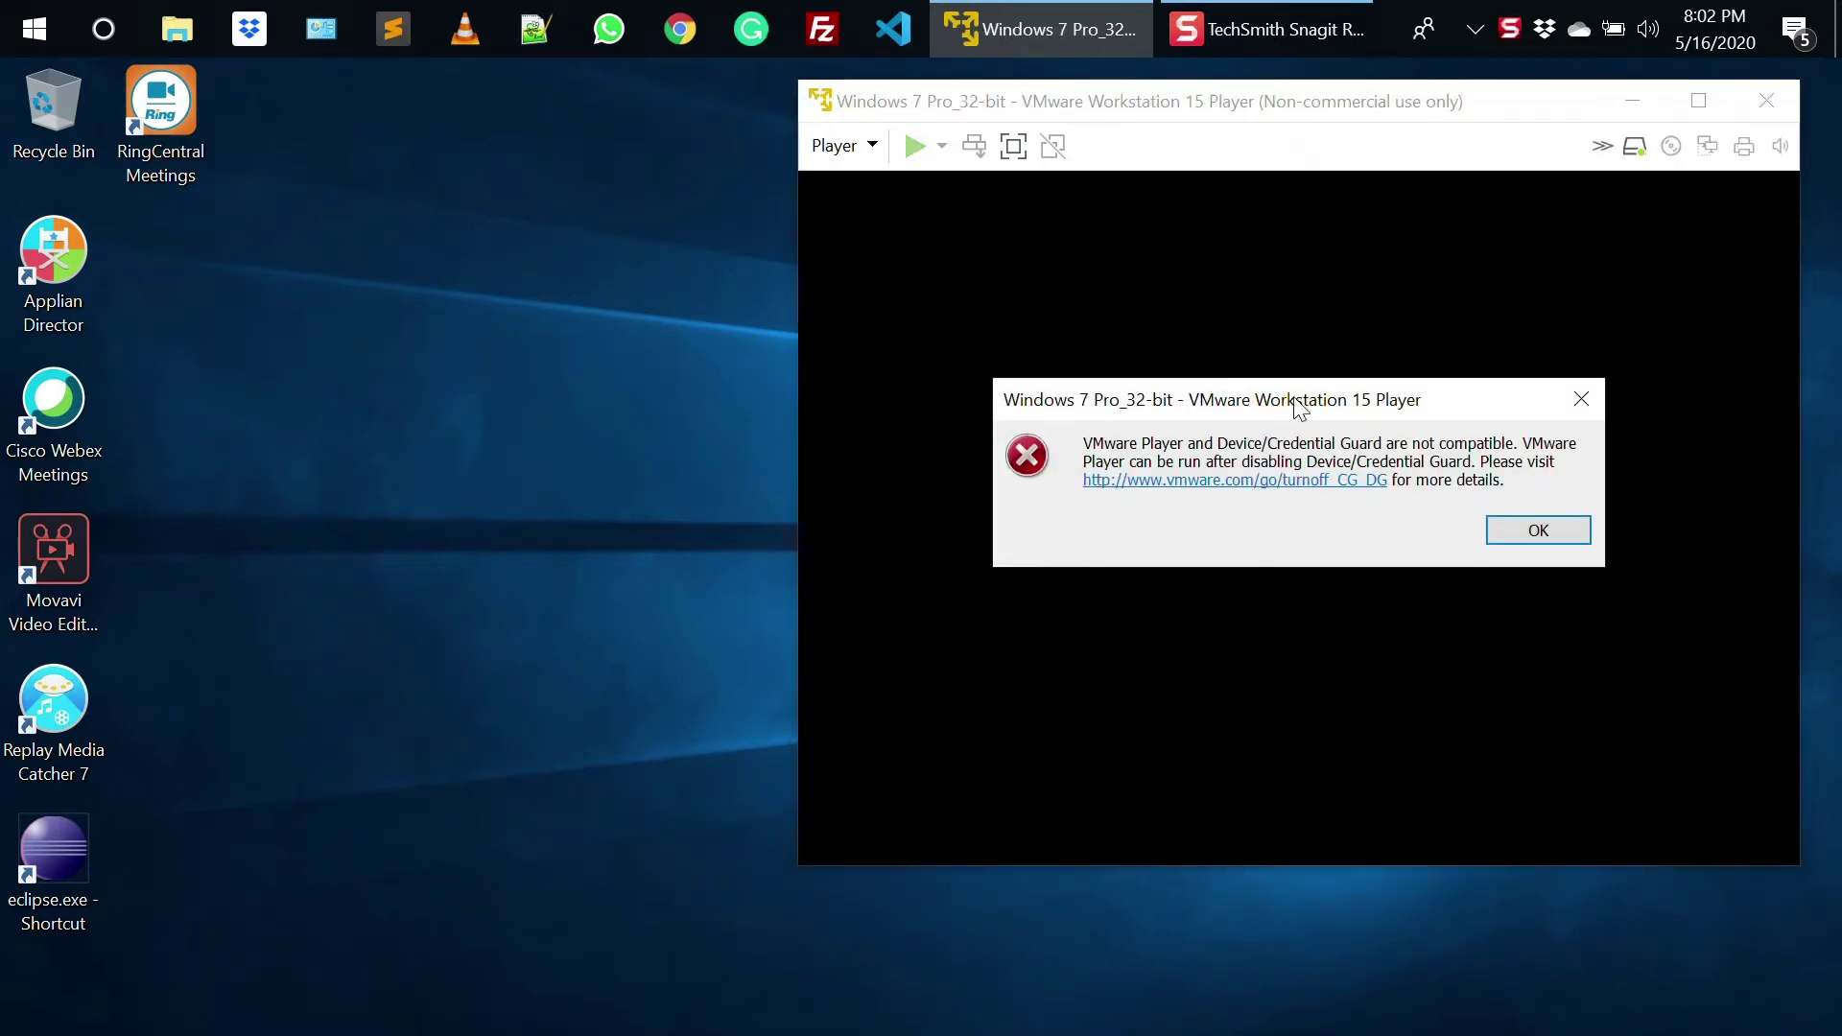
left_click_drag(1439, 409, 1469, 370)
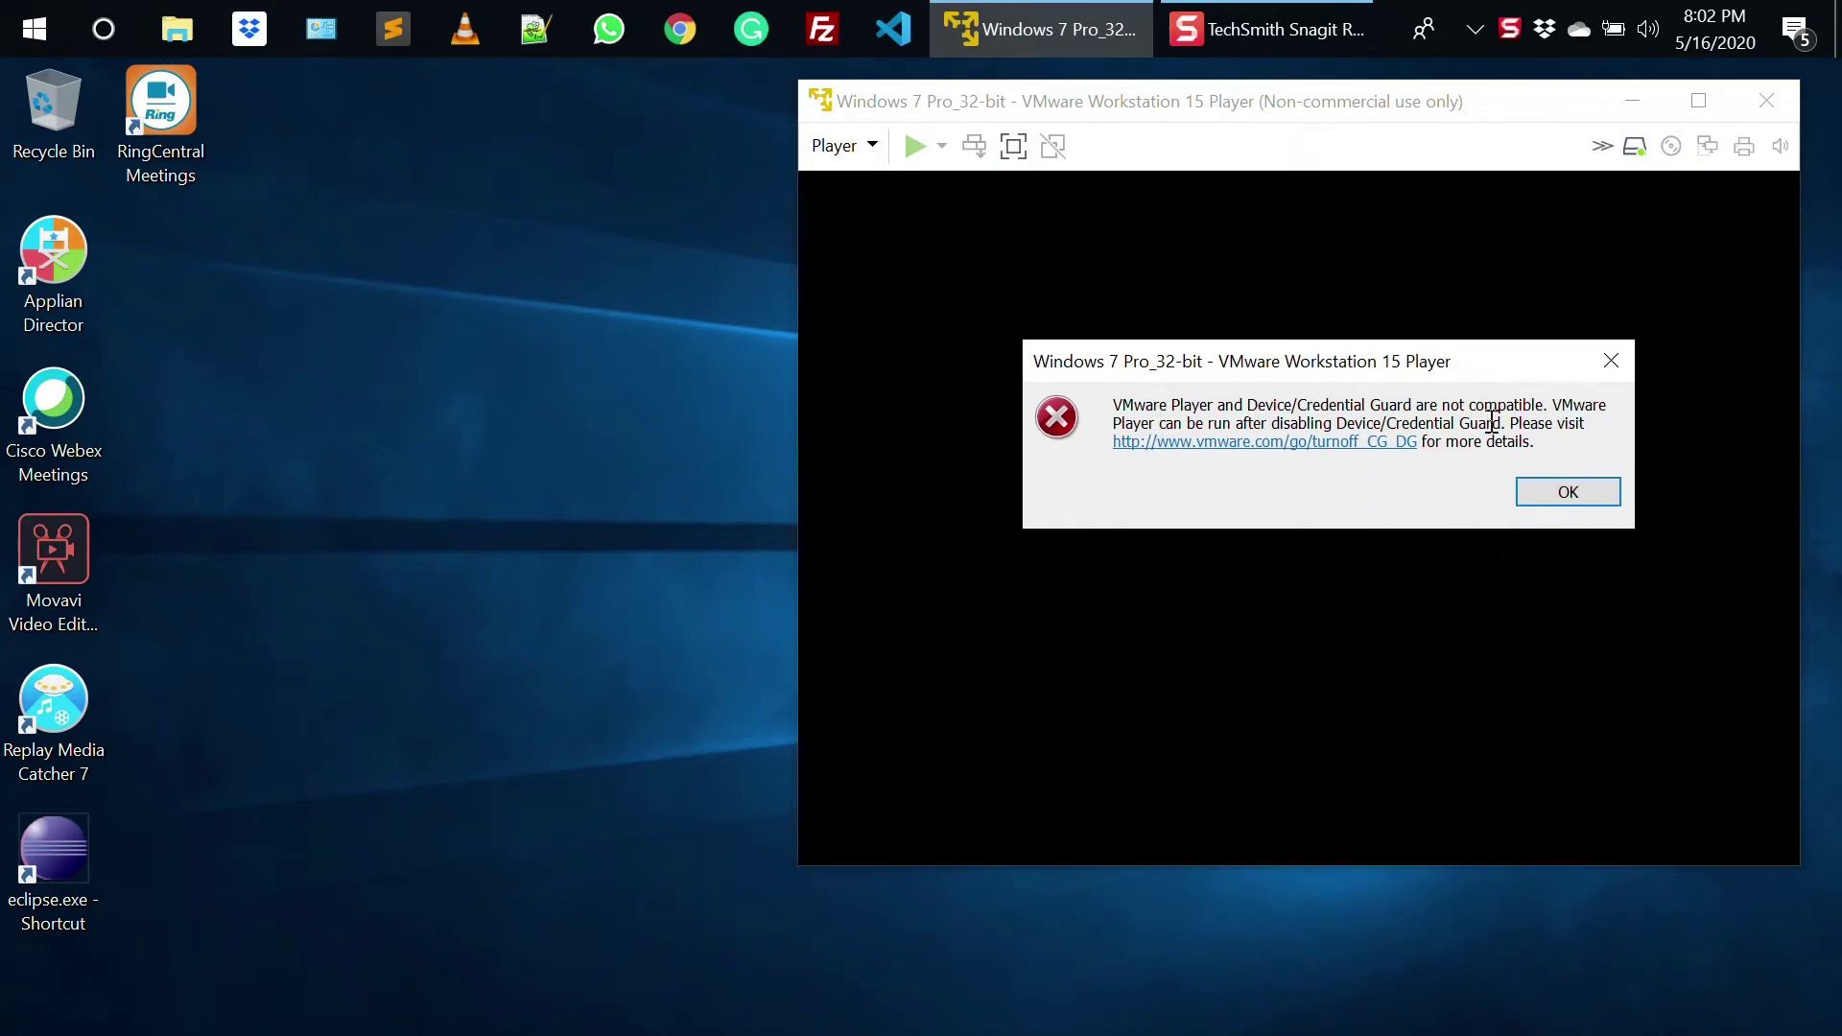
left_click(1567, 491)
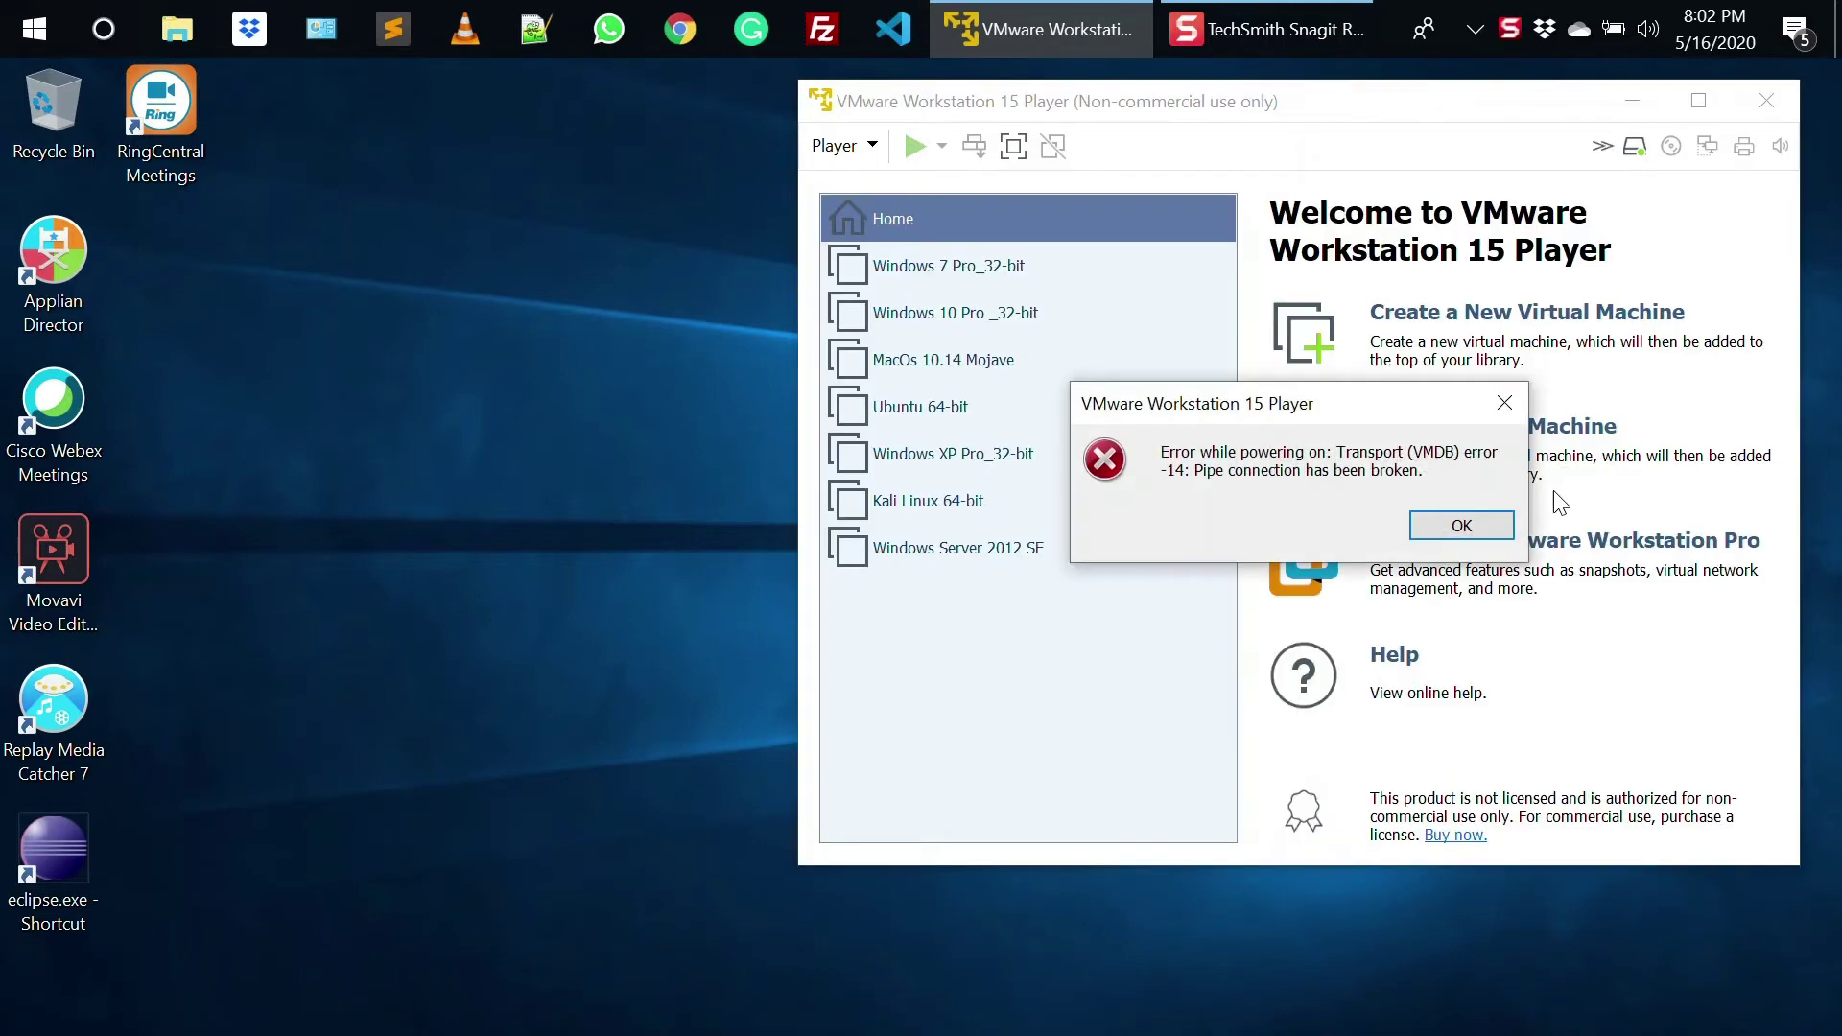
left_click(1459, 525)
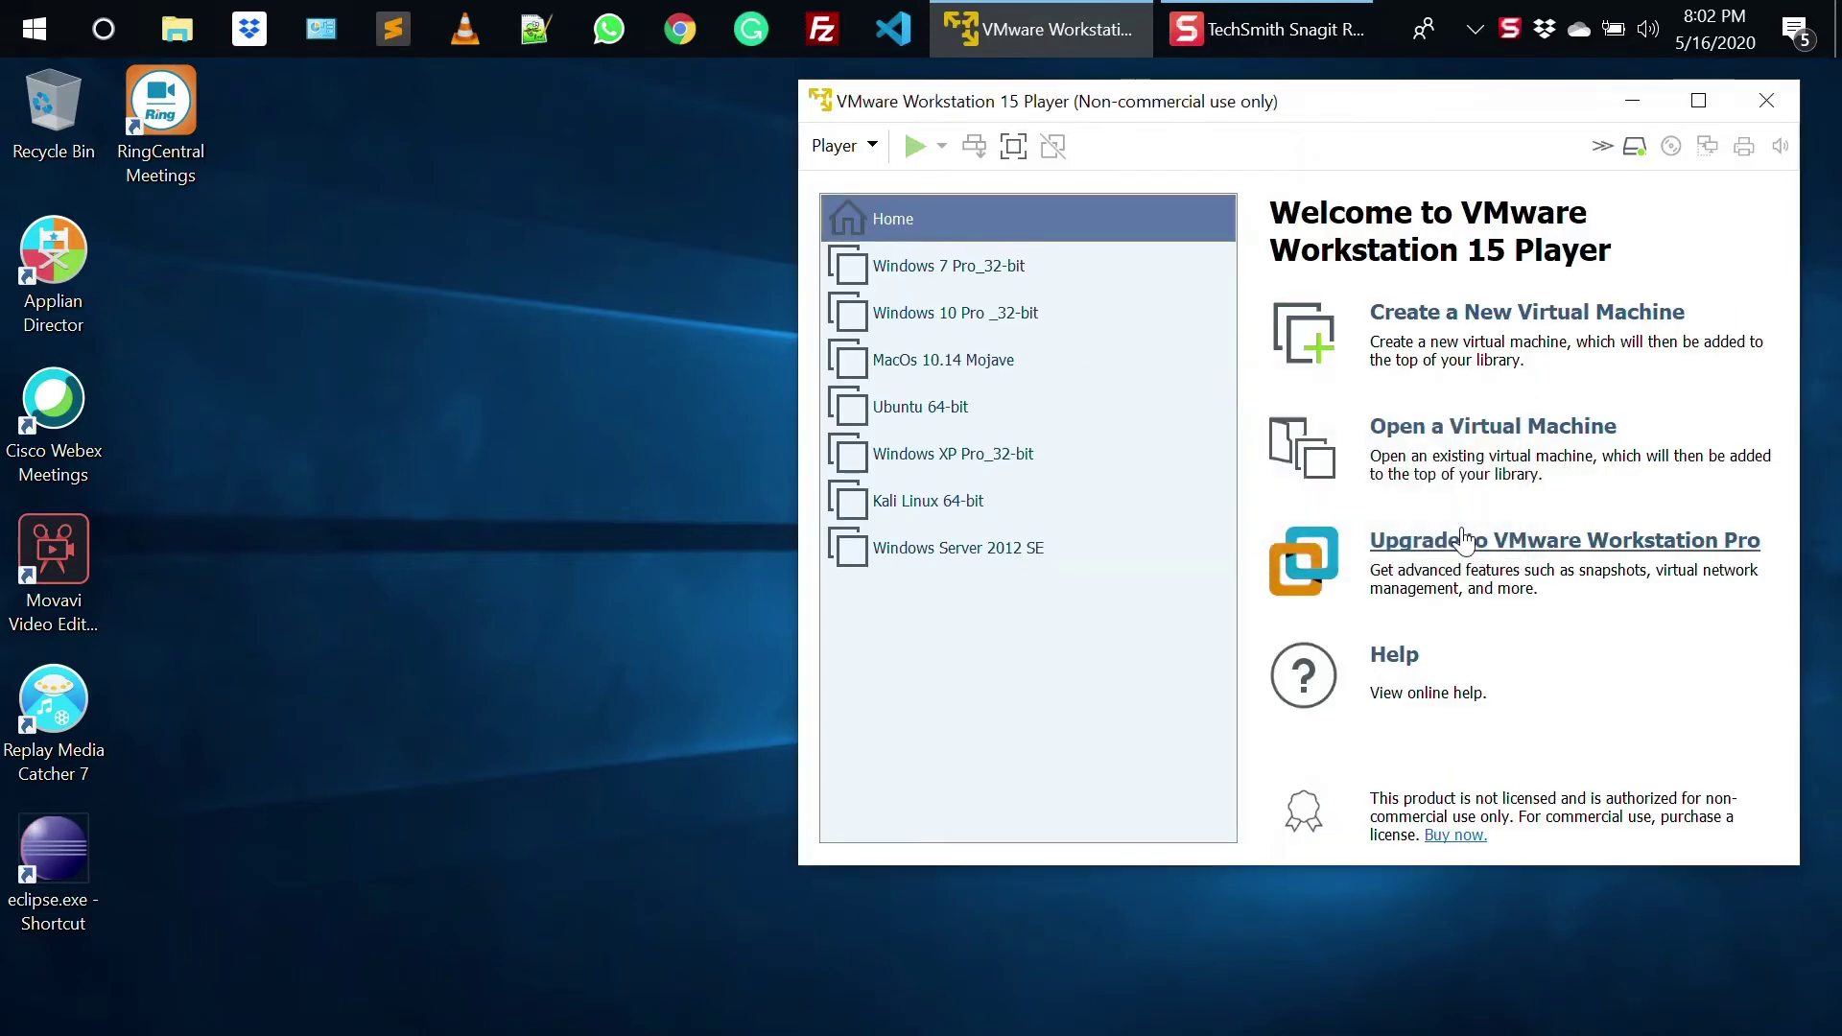
- Close VMware Workstation 15 Player and open Hyper-V Manager from Windows Administrative Tools
left_click(1754, 96)
left_click(117, 29)
type("Windows")
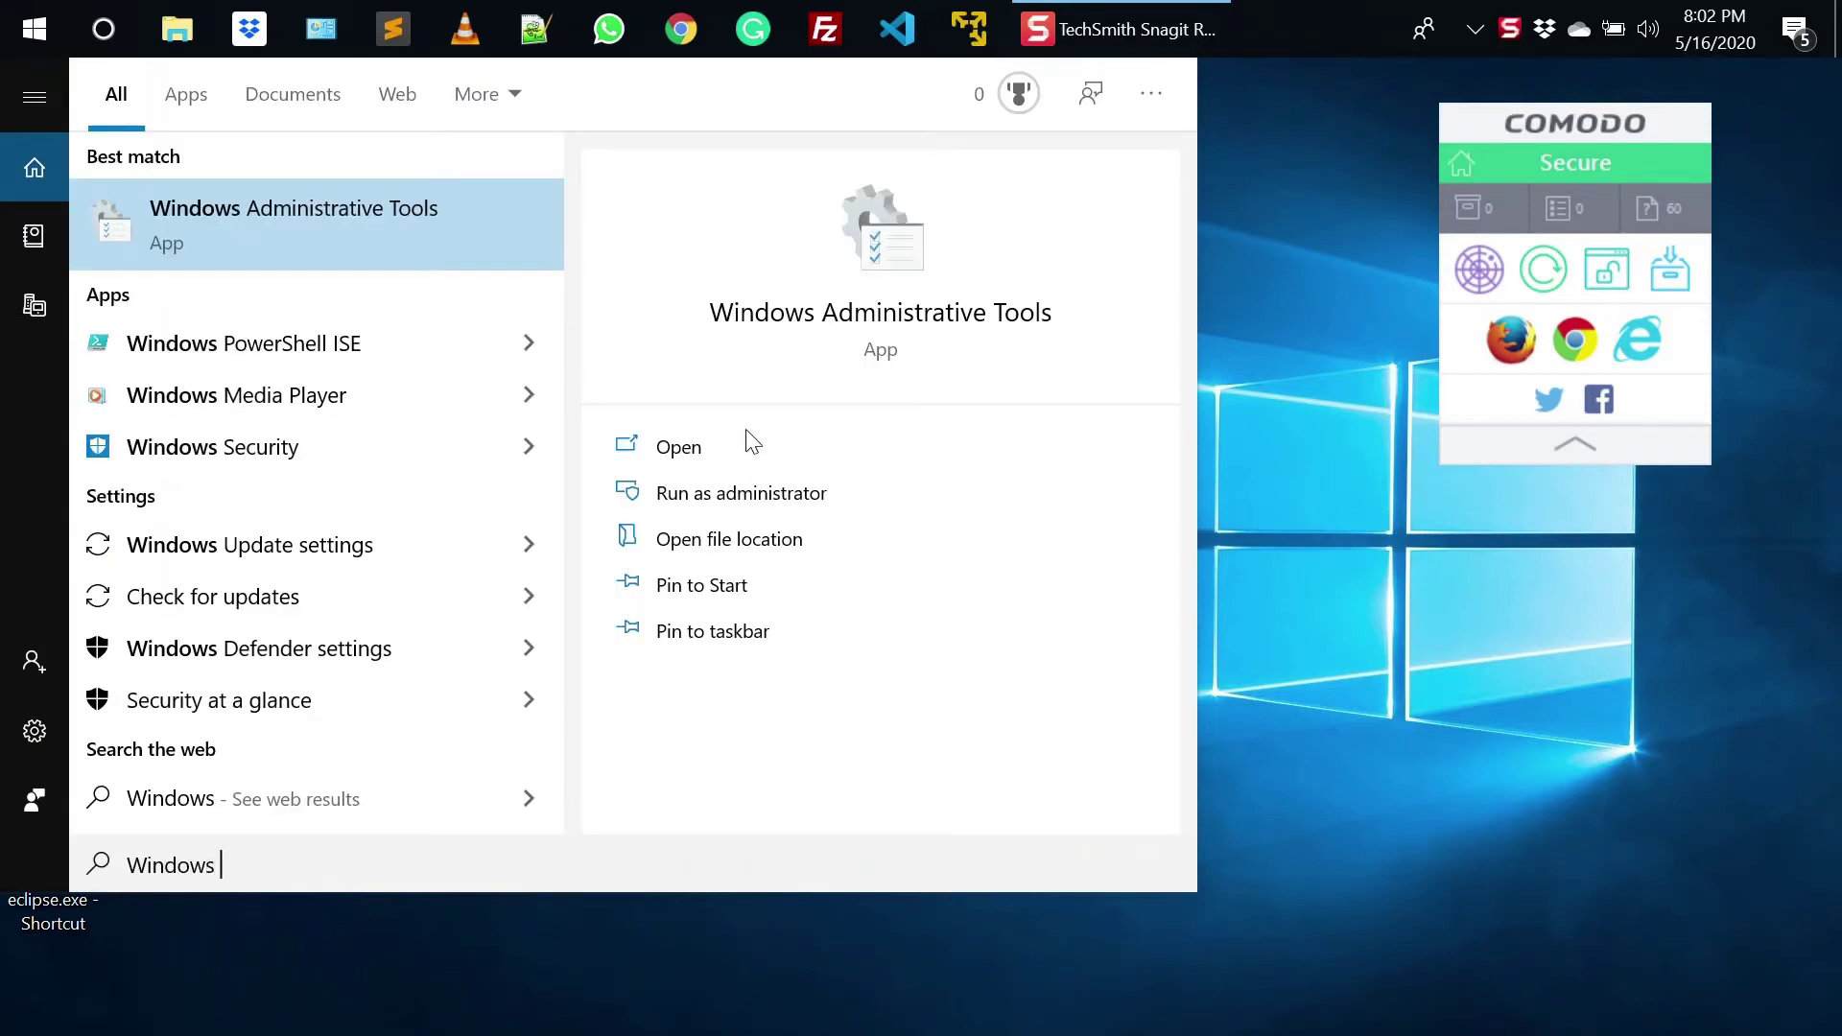
left_click(351, 221)
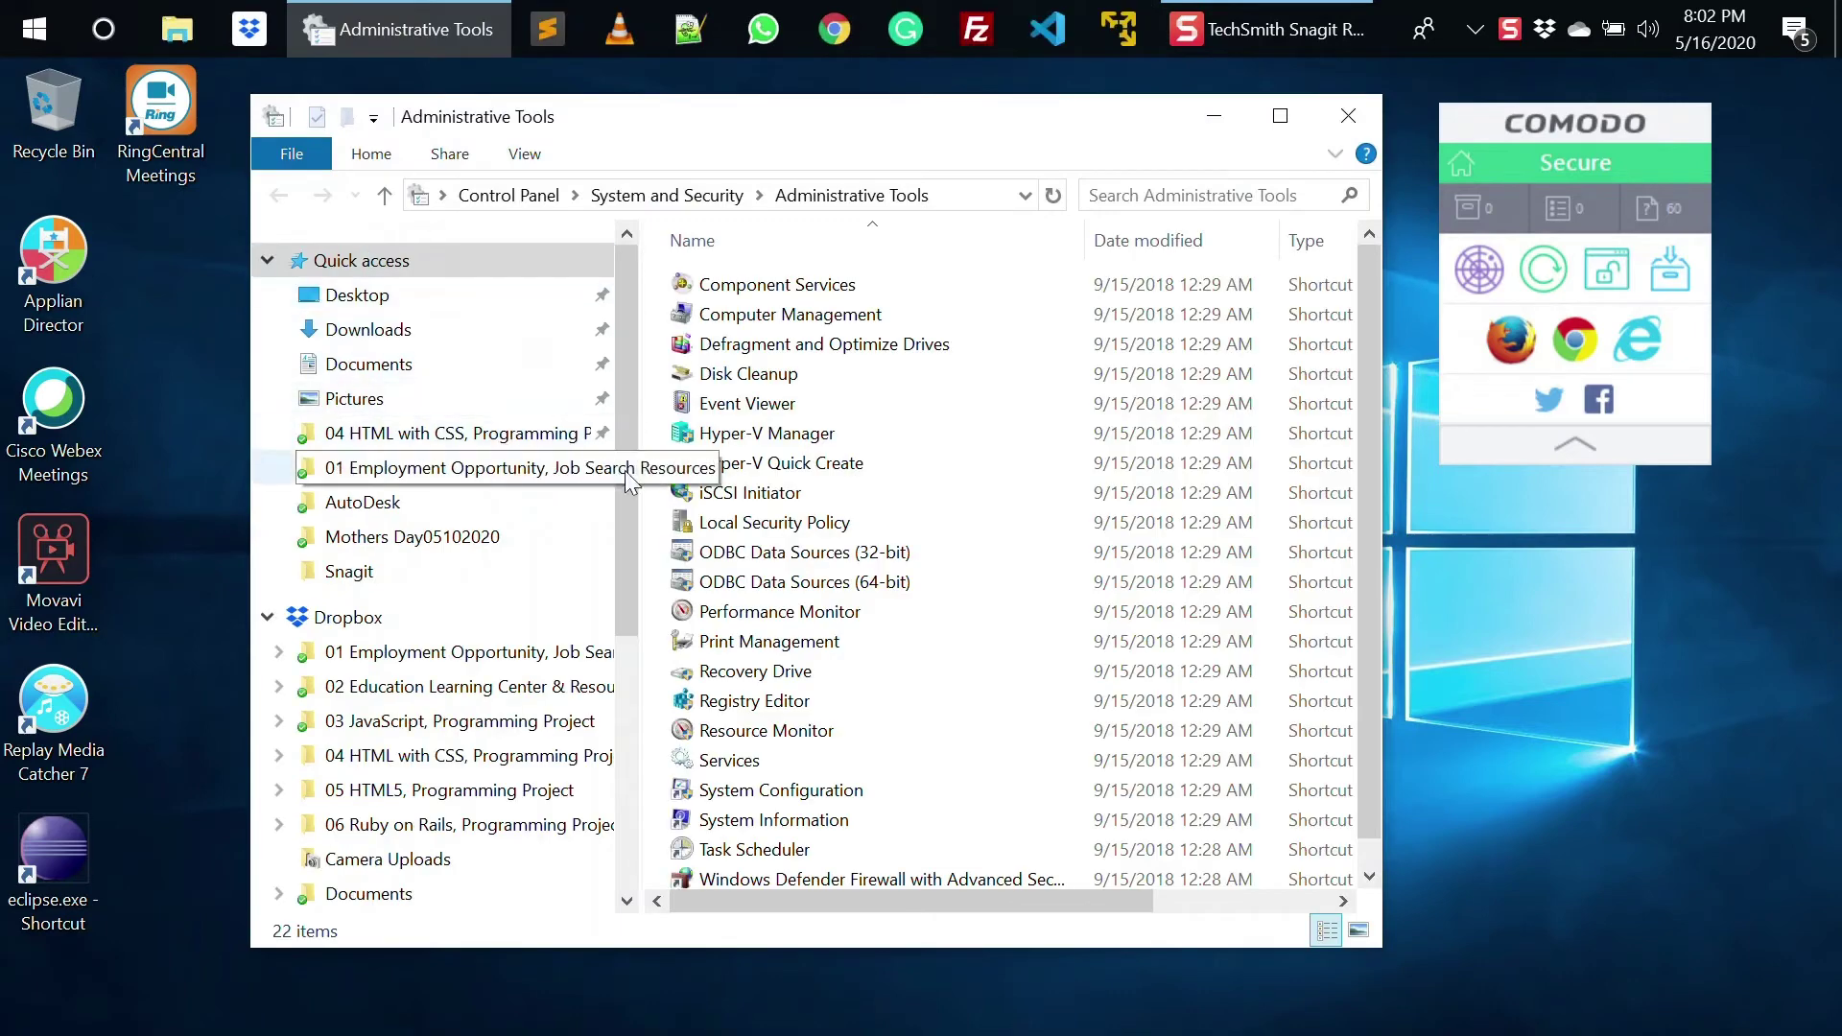
left_click(772, 440)
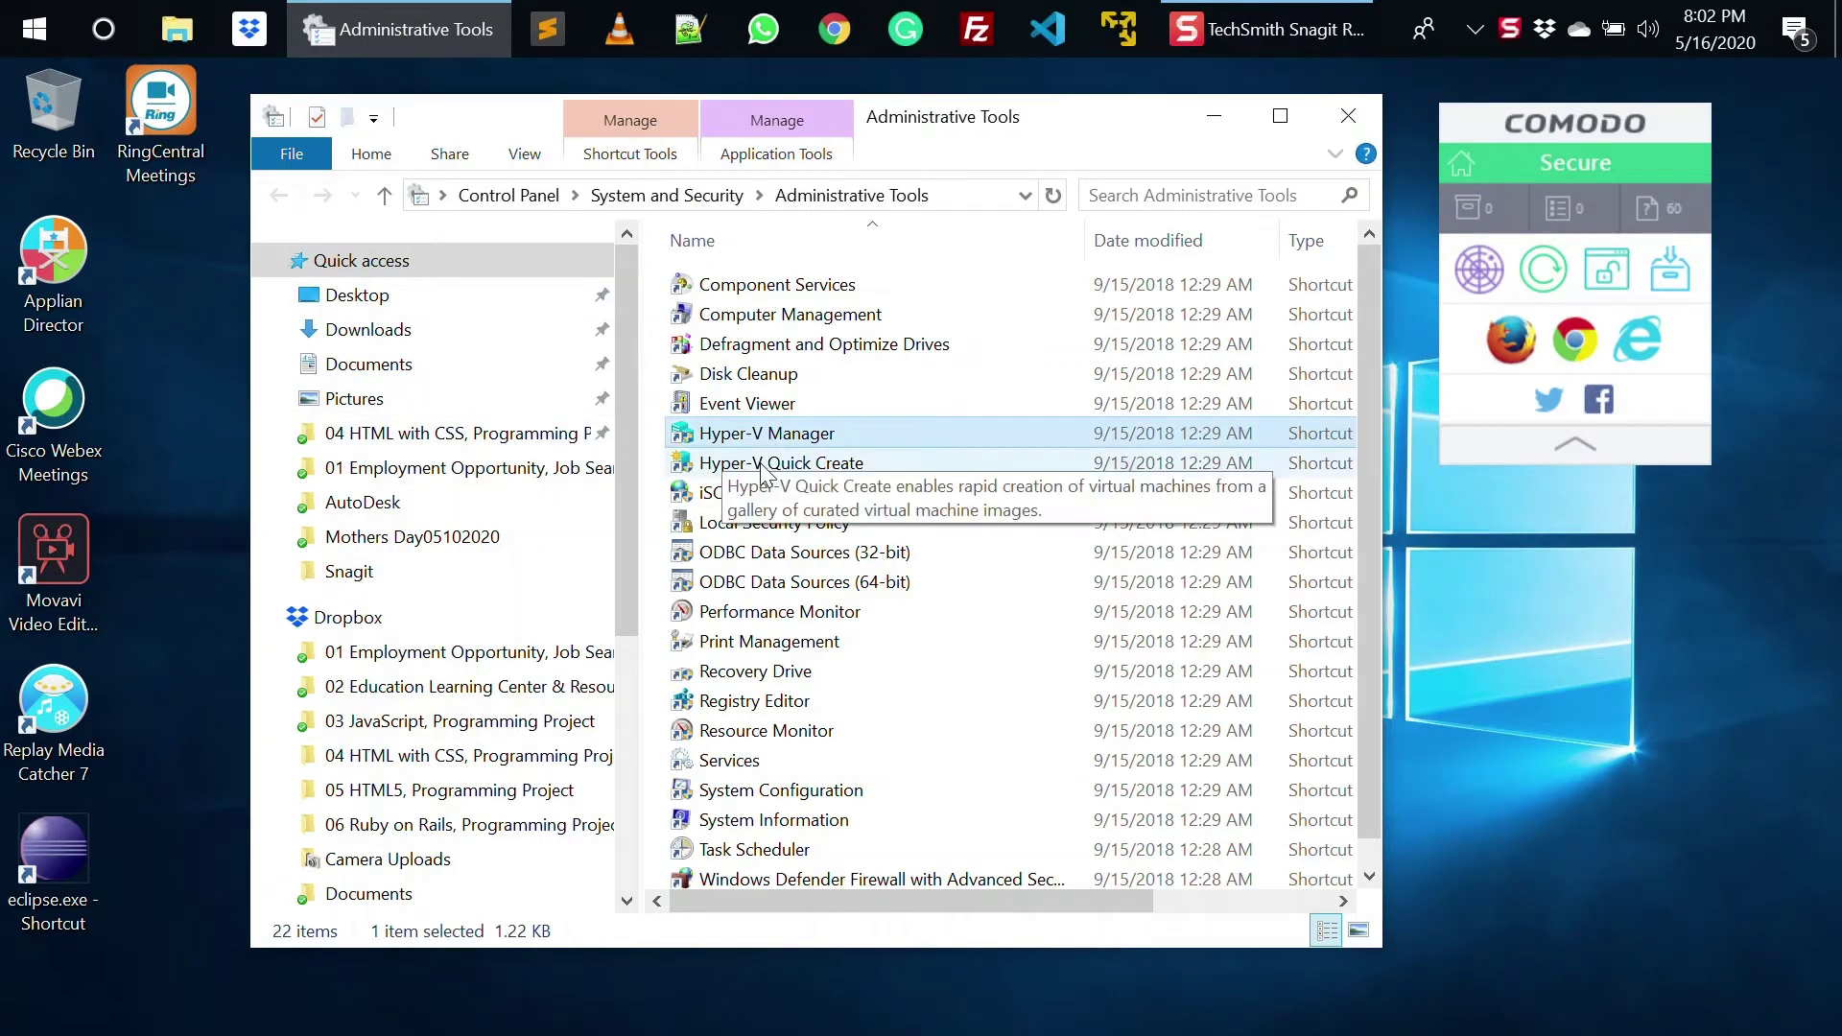
double_click(766, 441)
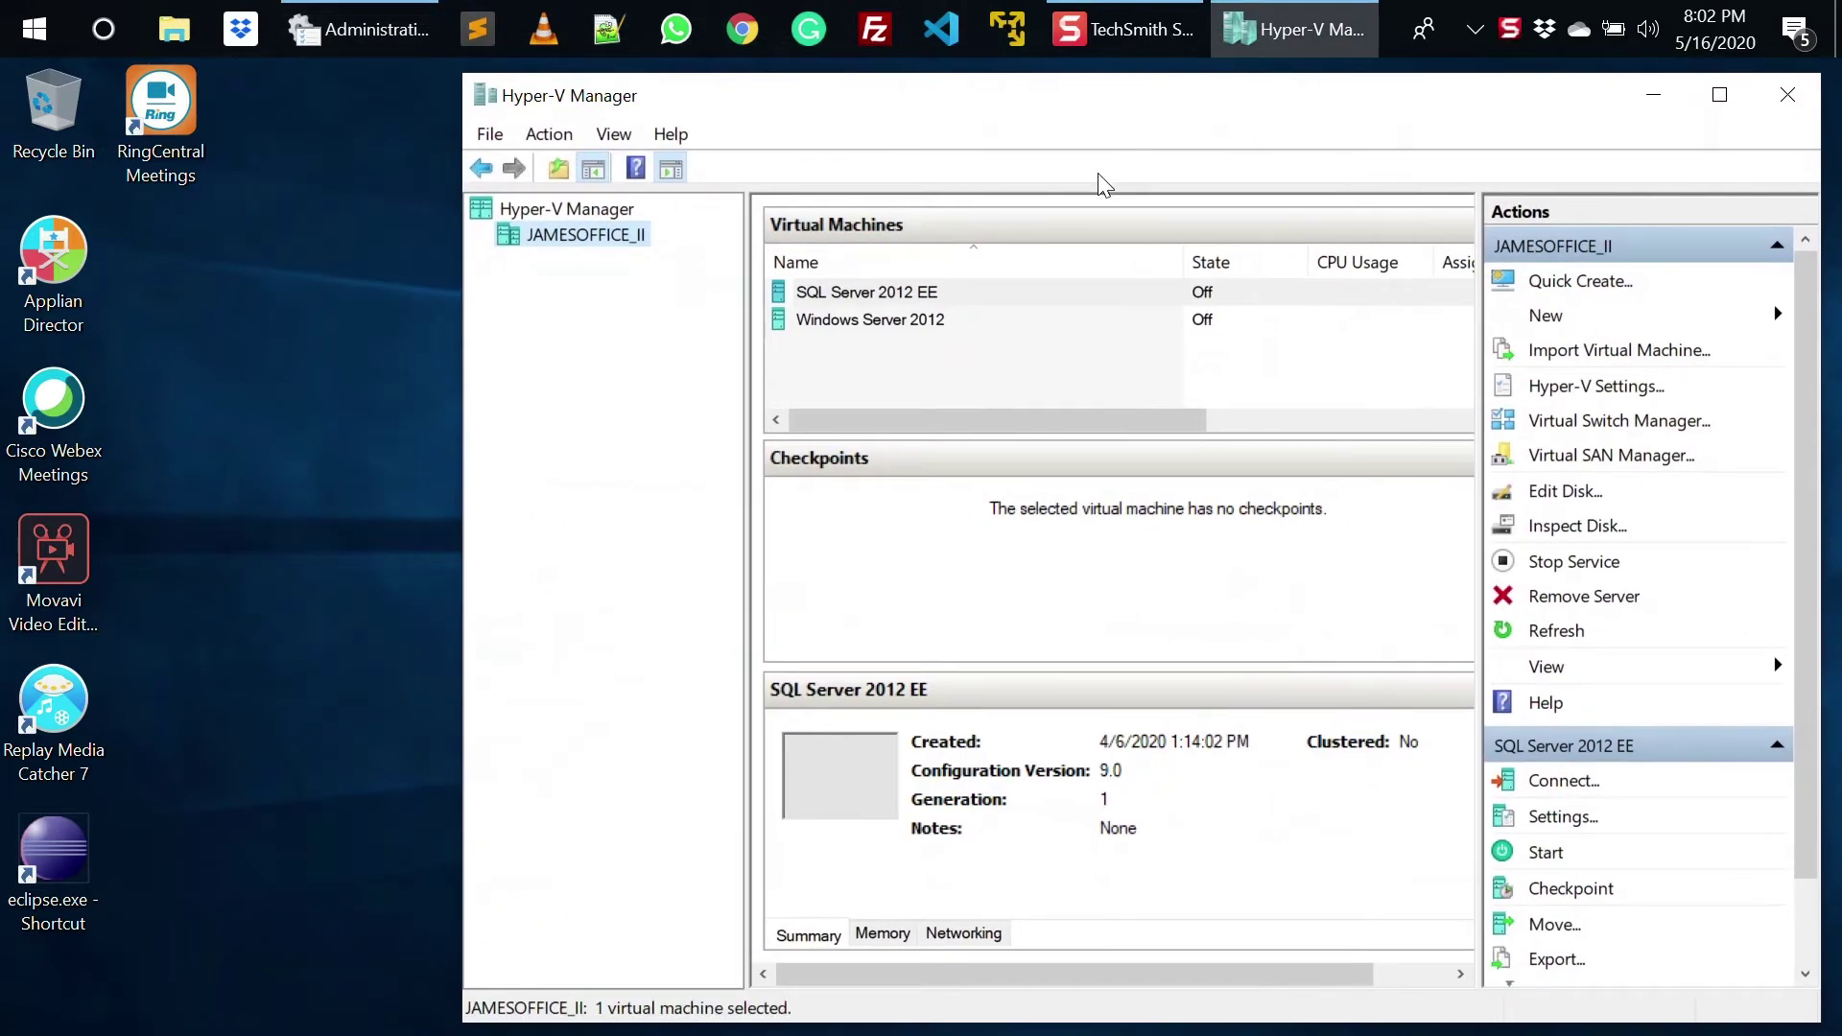
- Delete the SQL Server 2012 EE virtual machine from Hyper-V Manager
left_click(856, 297)
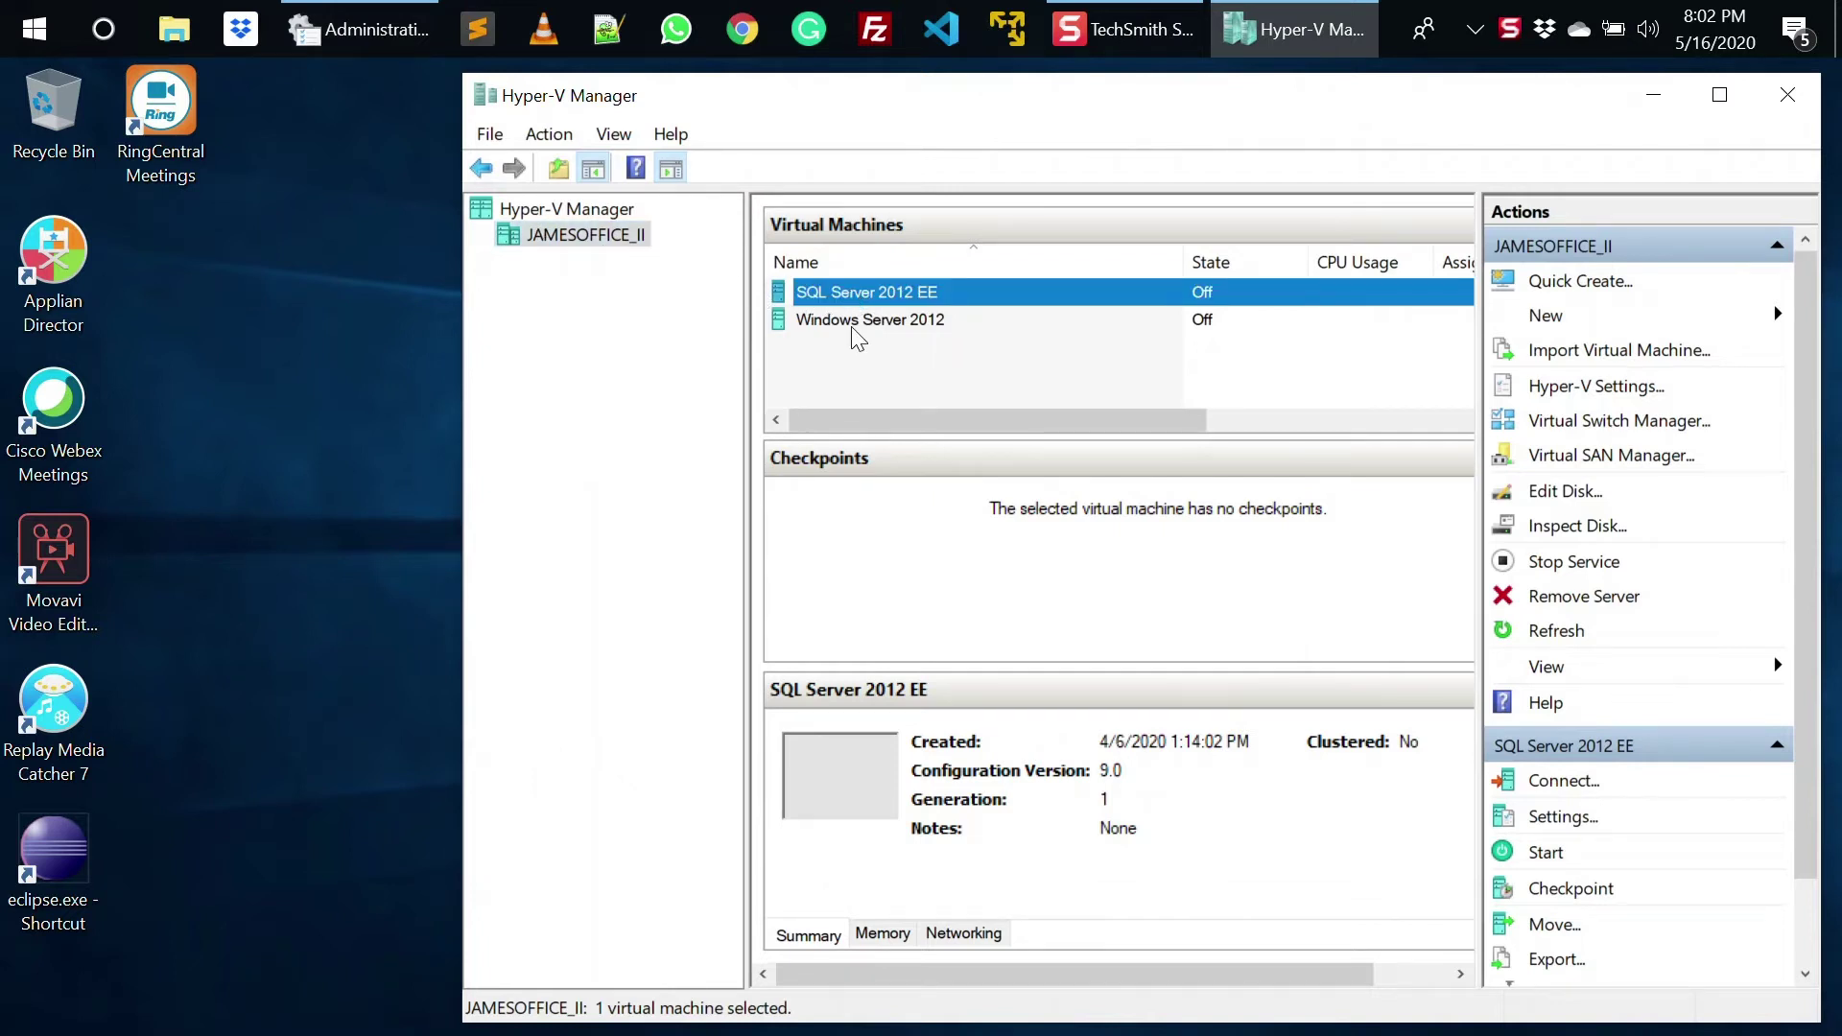
left_click(863, 322)
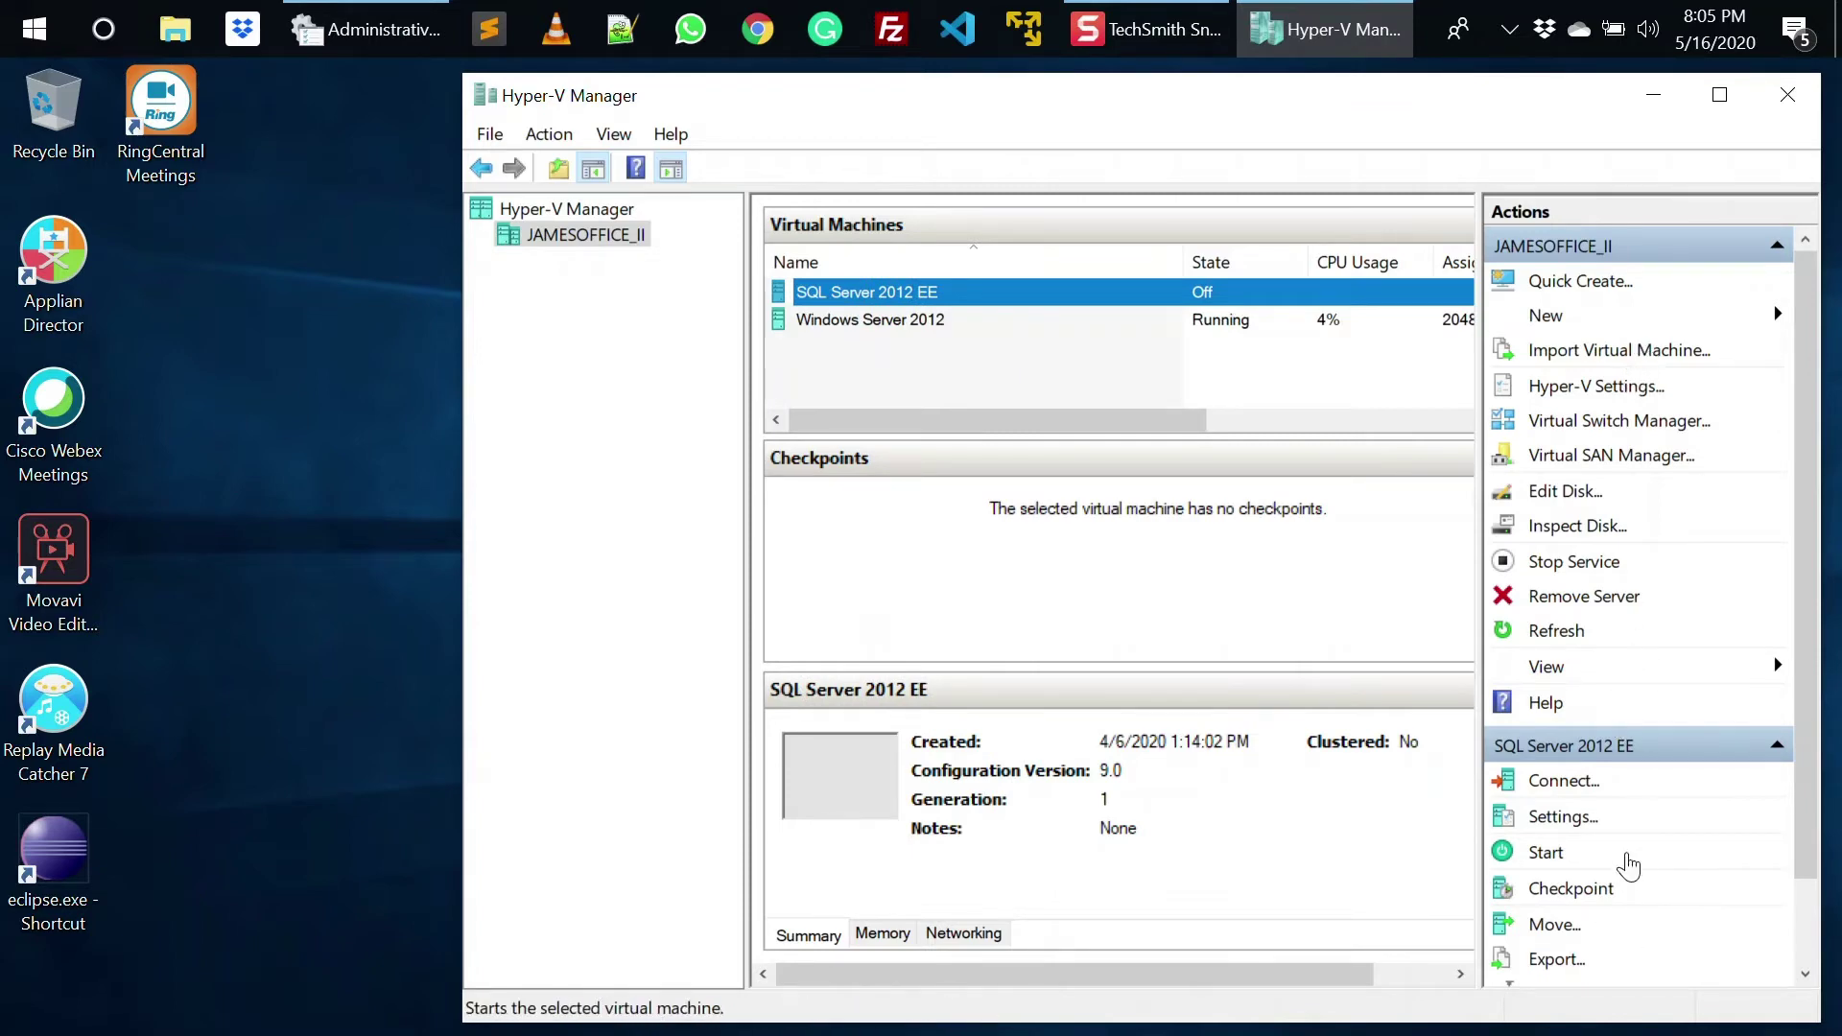
scroll(1628, 863, "down", 1)
left_click(1544, 928)
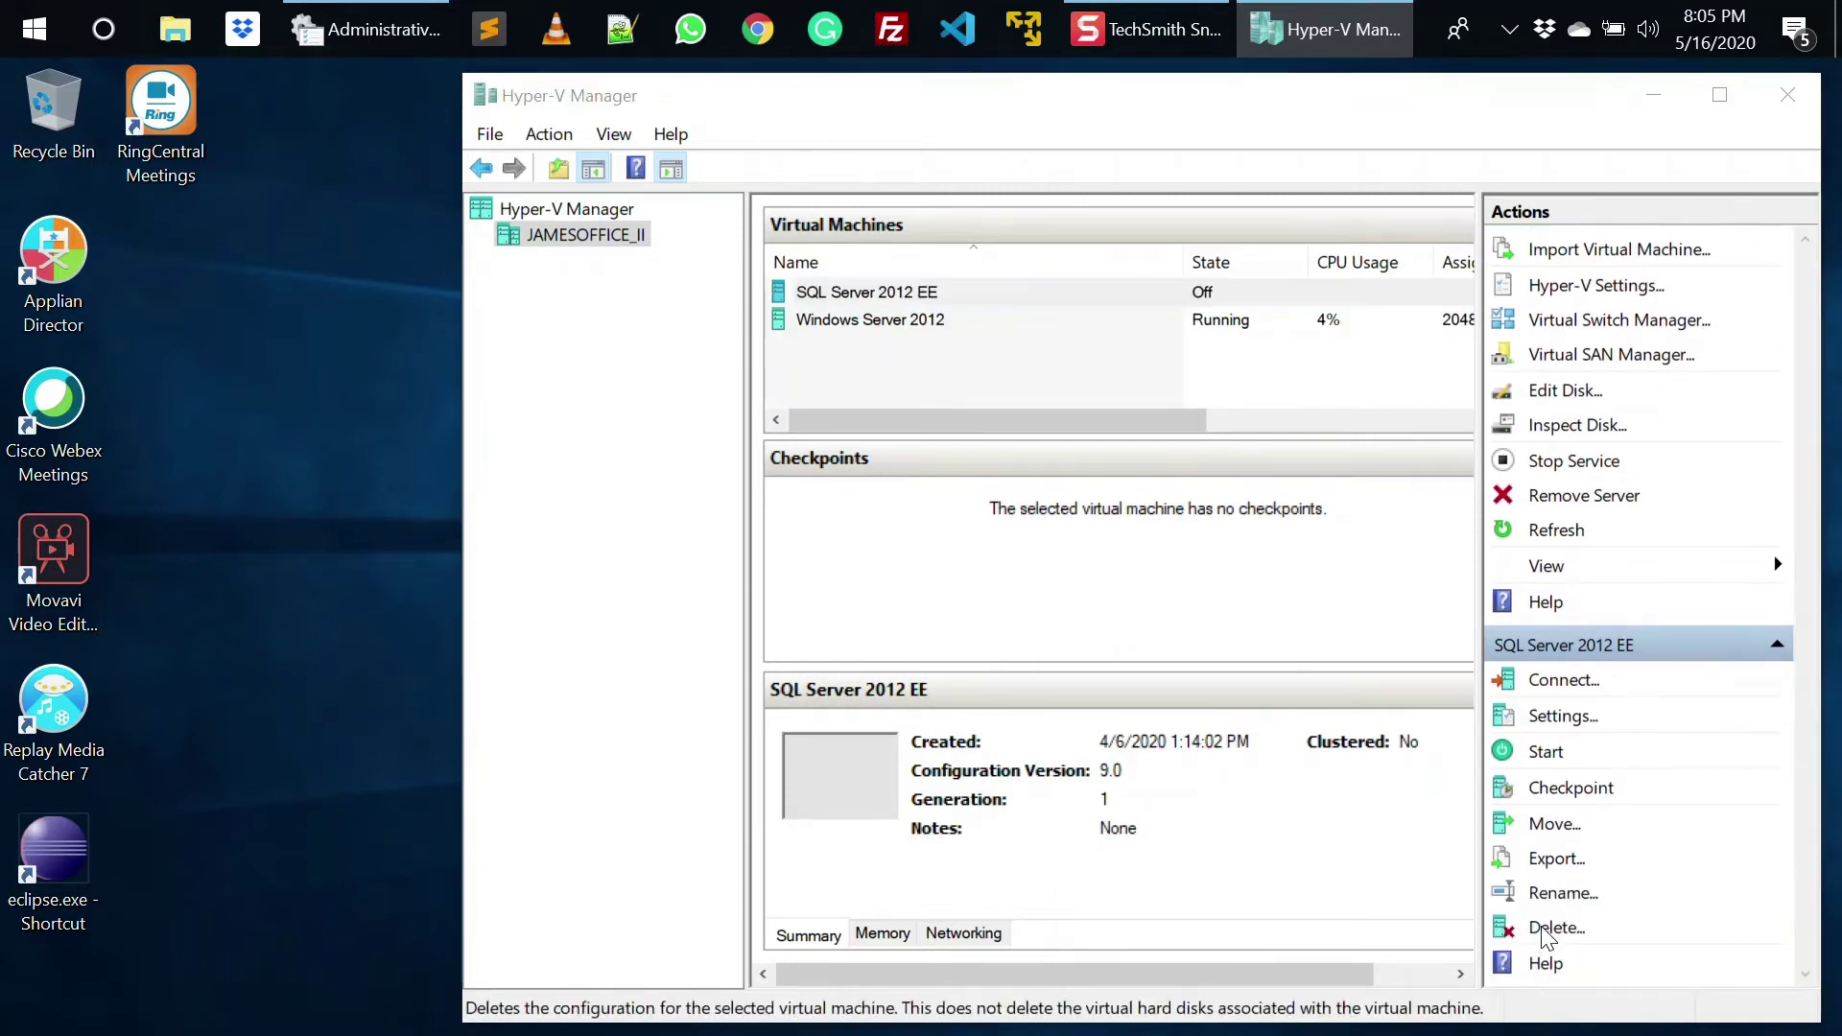
left_click(1188, 602)
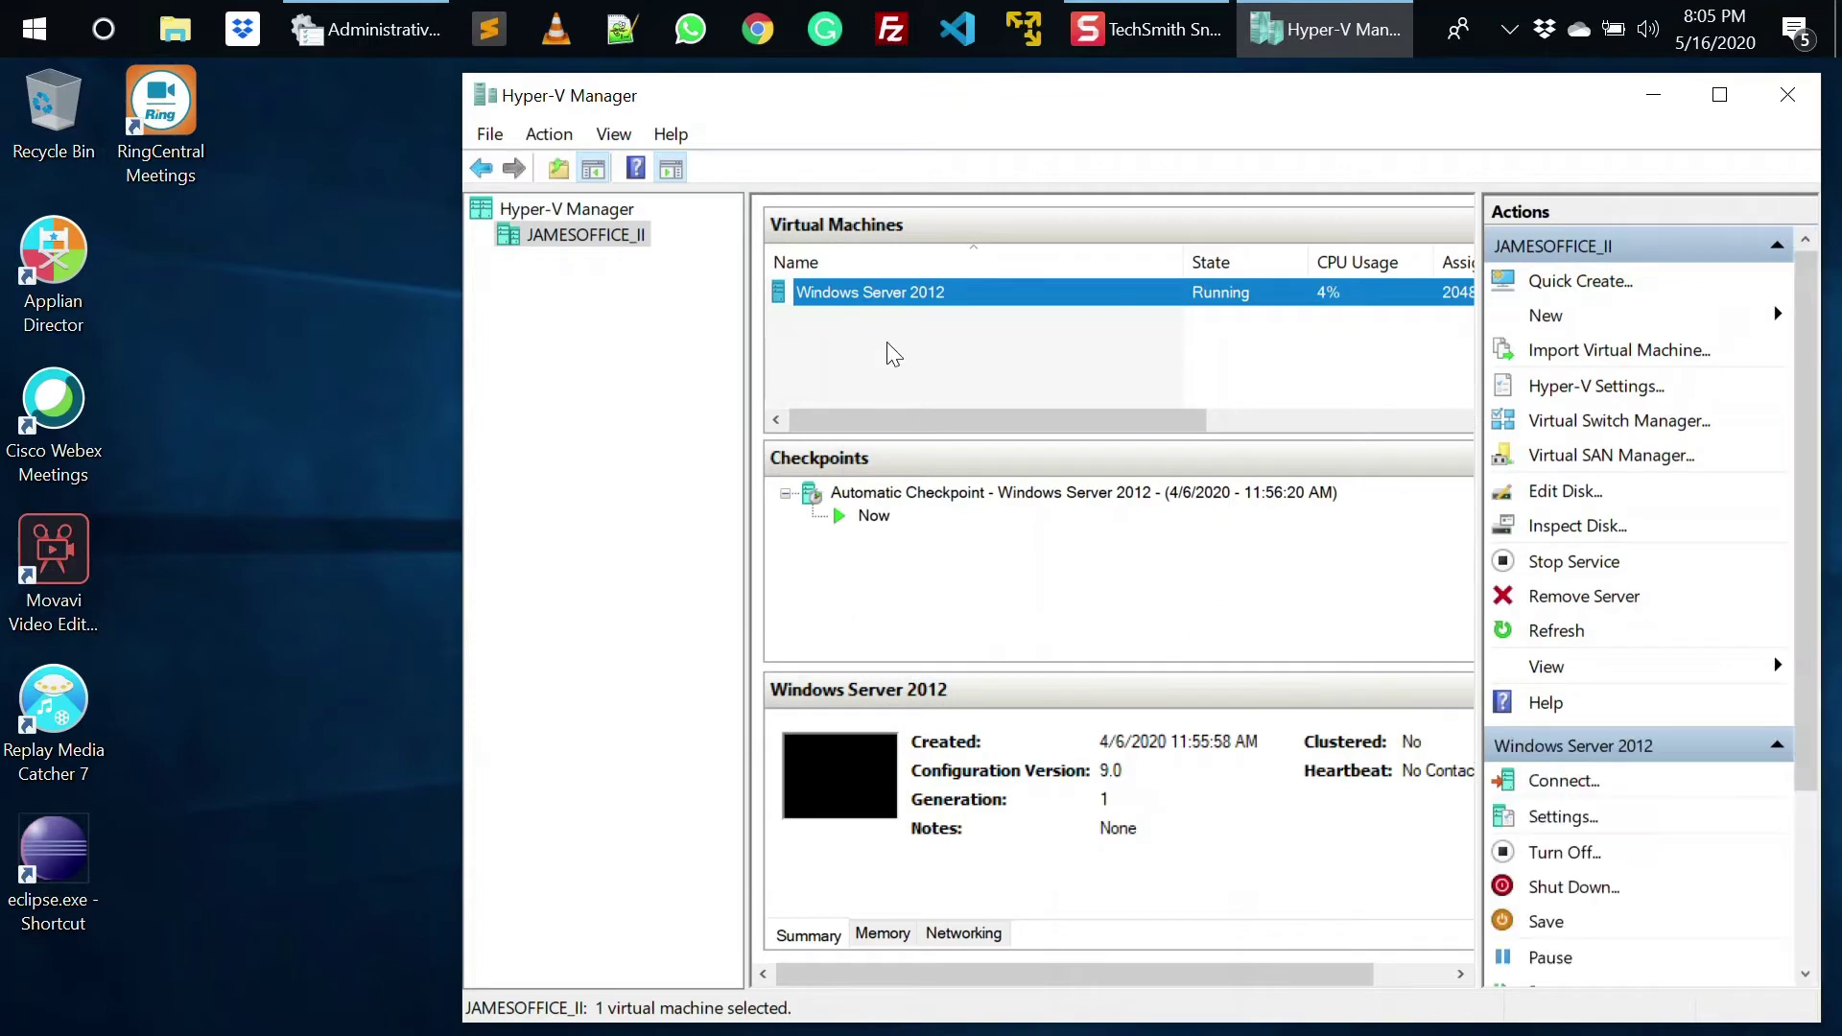
- Pause the Windows Server 2012 virtual machine and stop the host's Virtual Machine Management service
scroll(1595, 834, "down", 3)
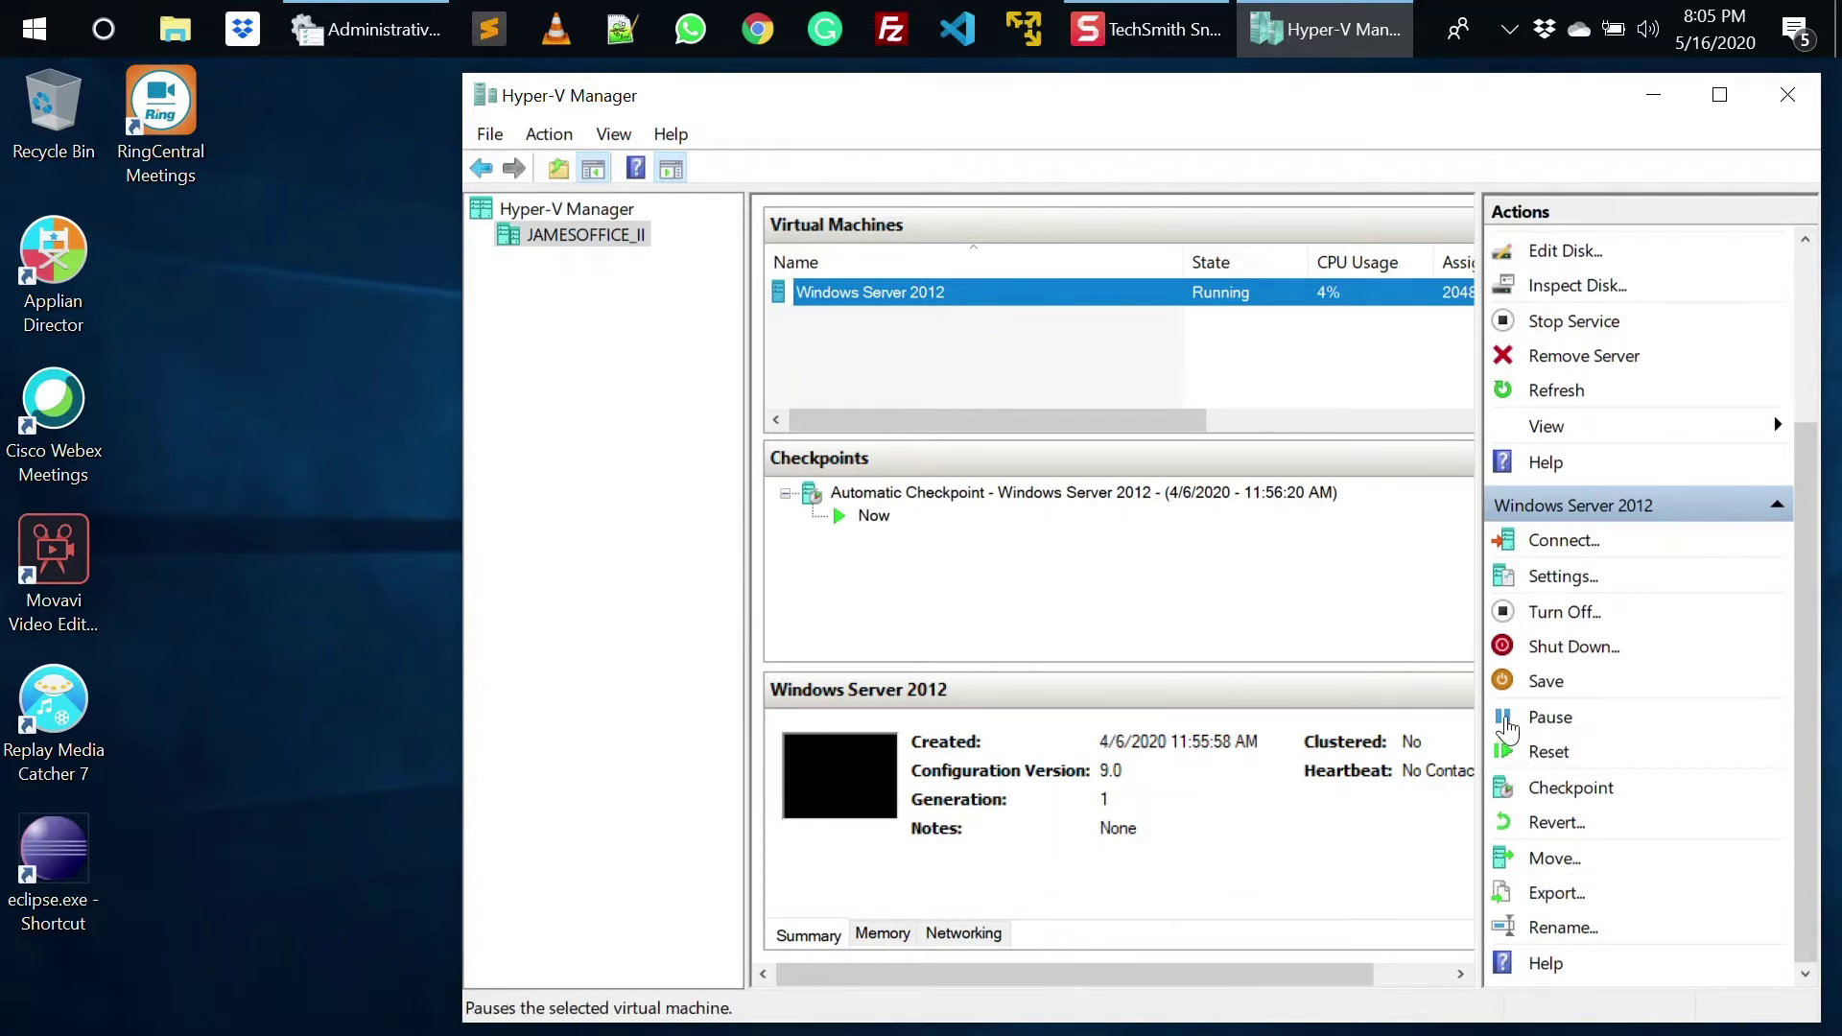
left_click(1504, 721)
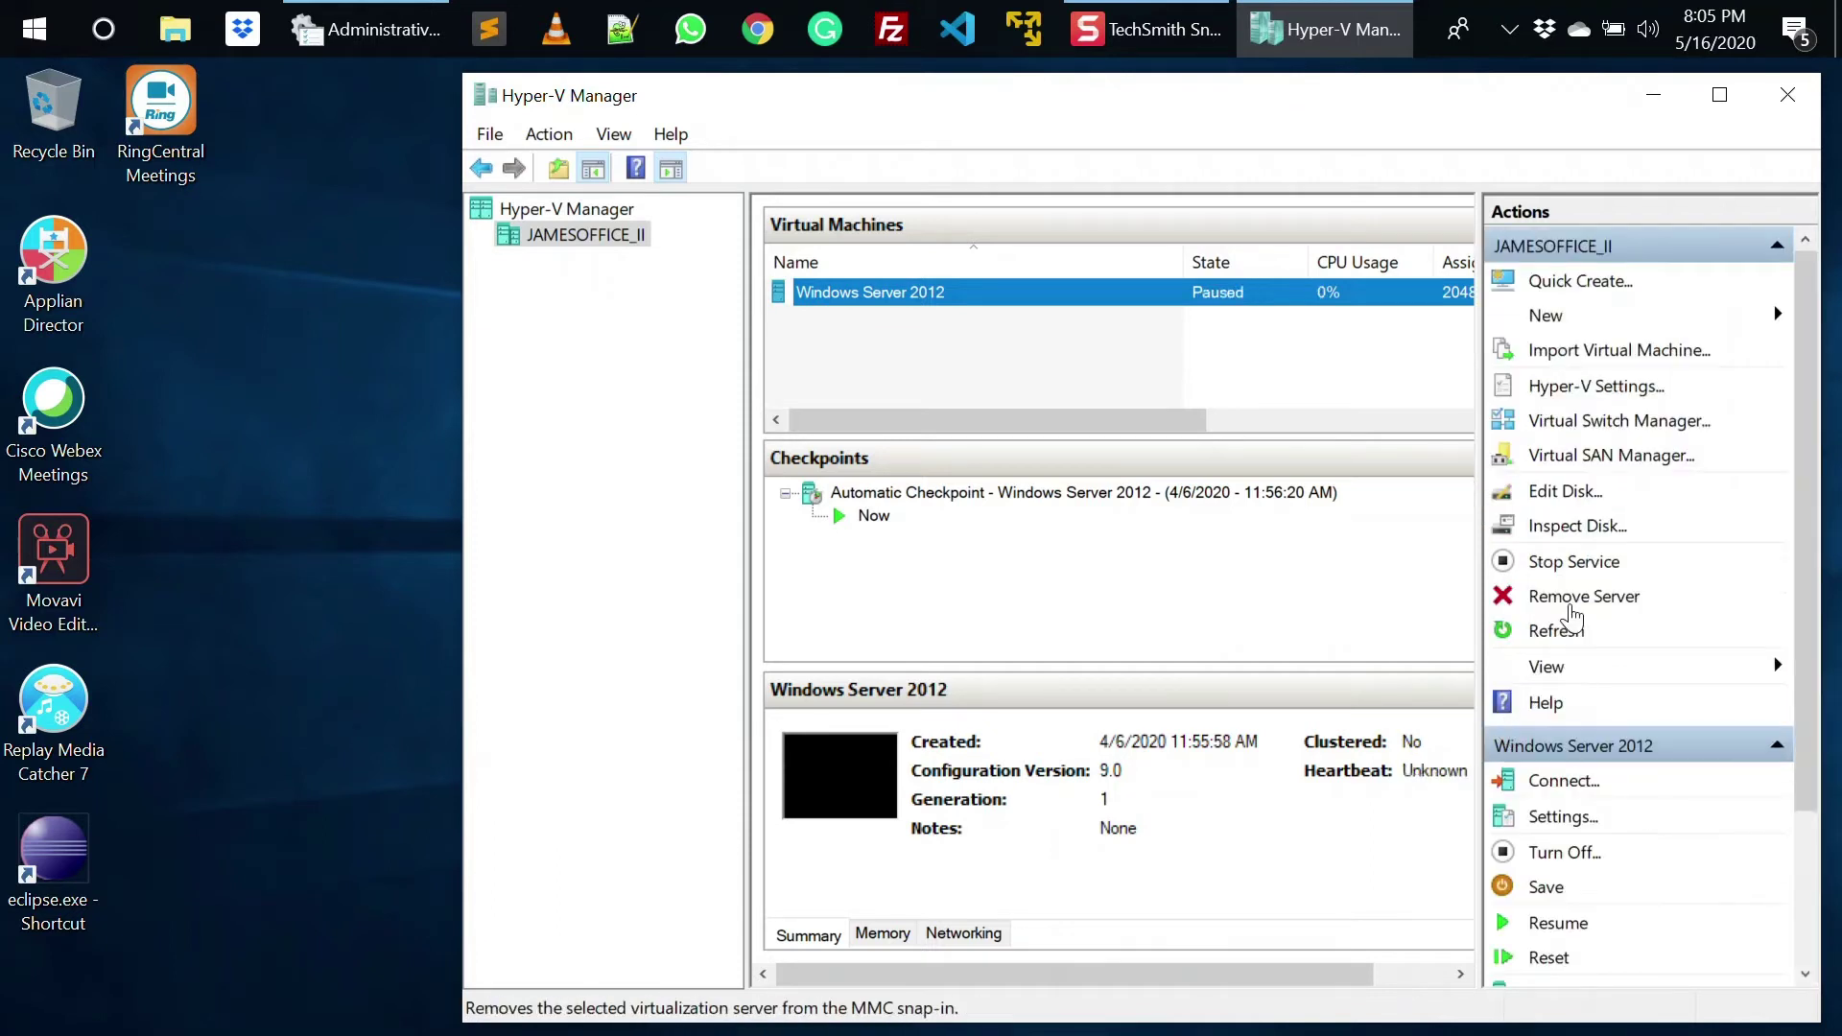
scroll(1595, 835, "down", 3)
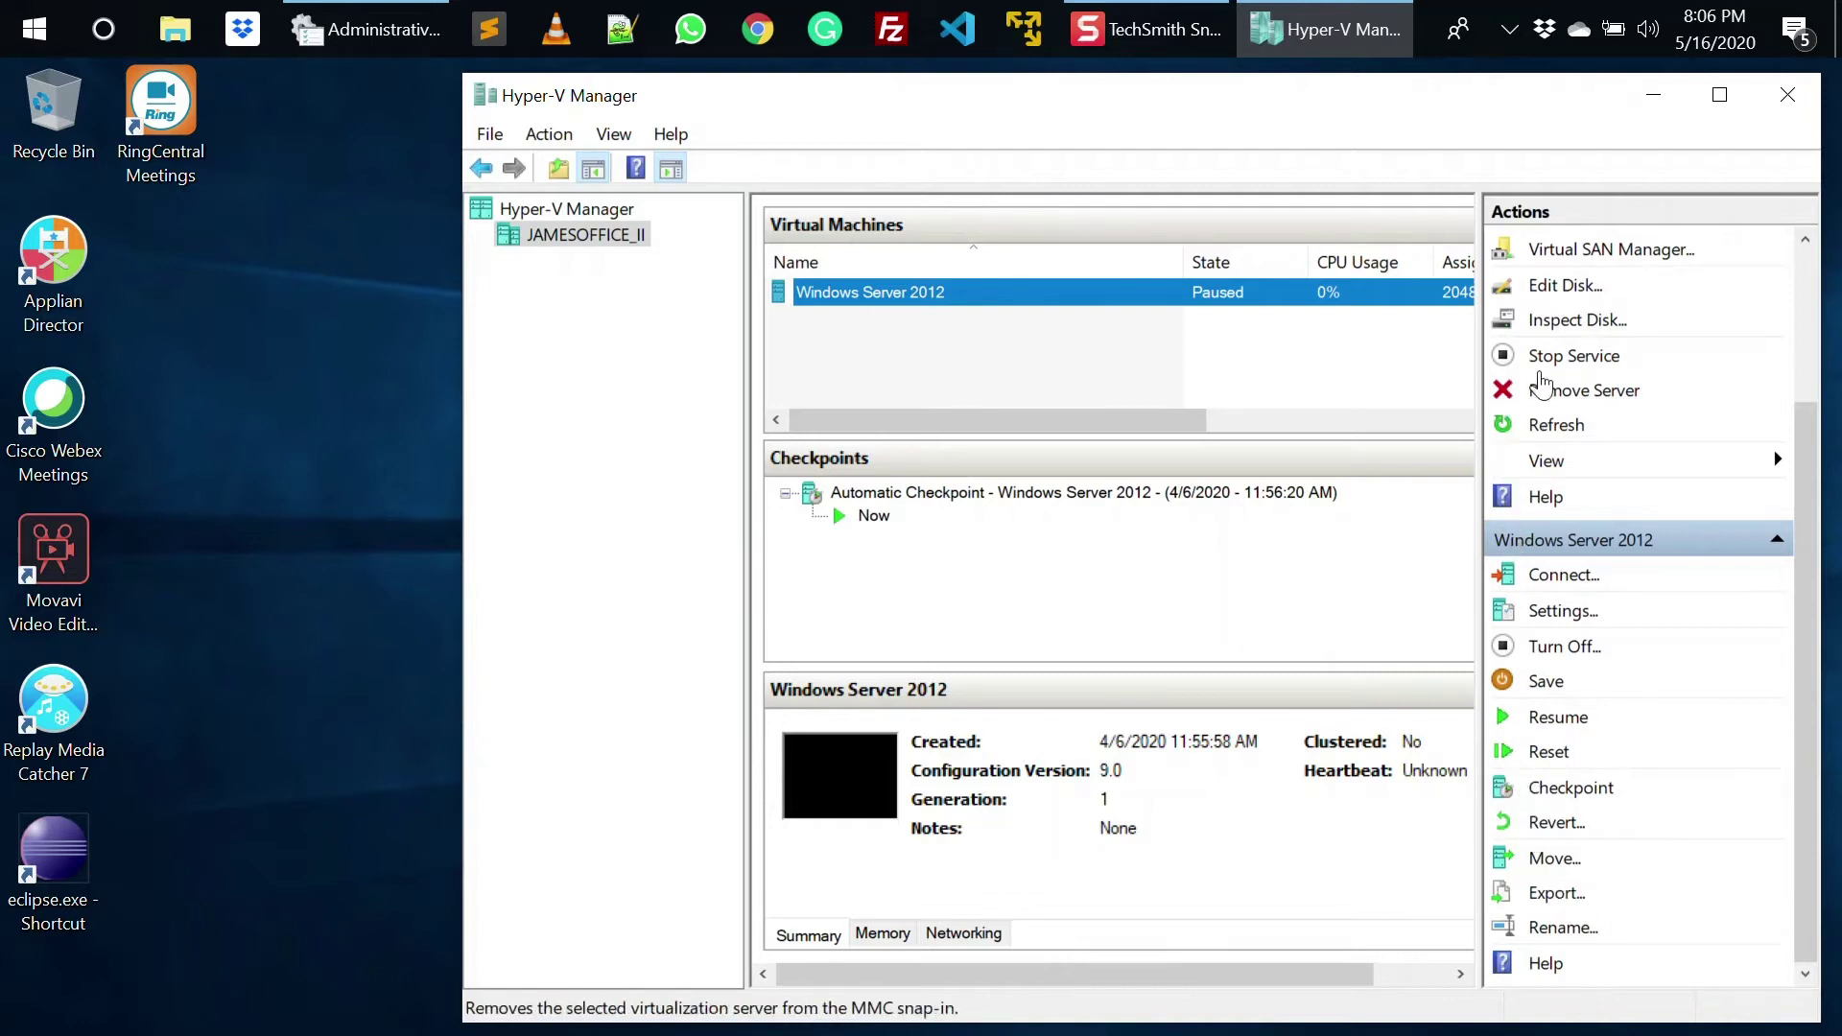
left_click(1542, 360)
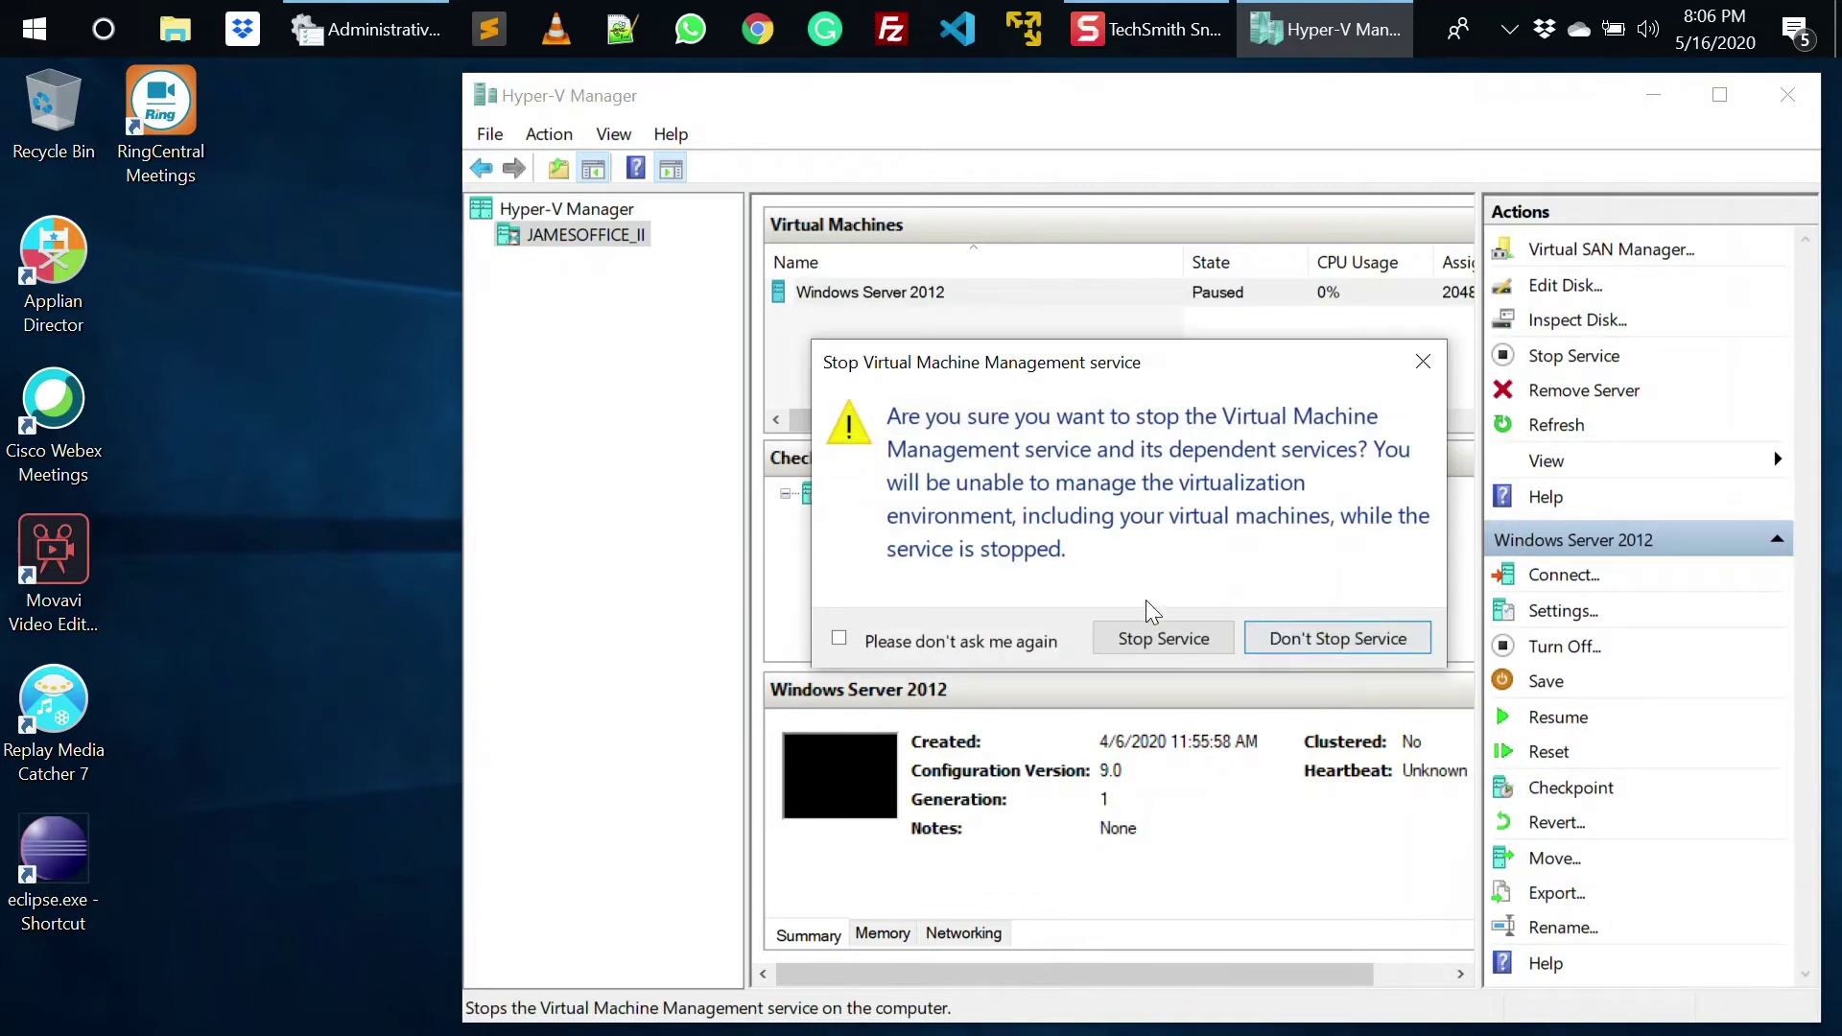
left_click(1147, 635)
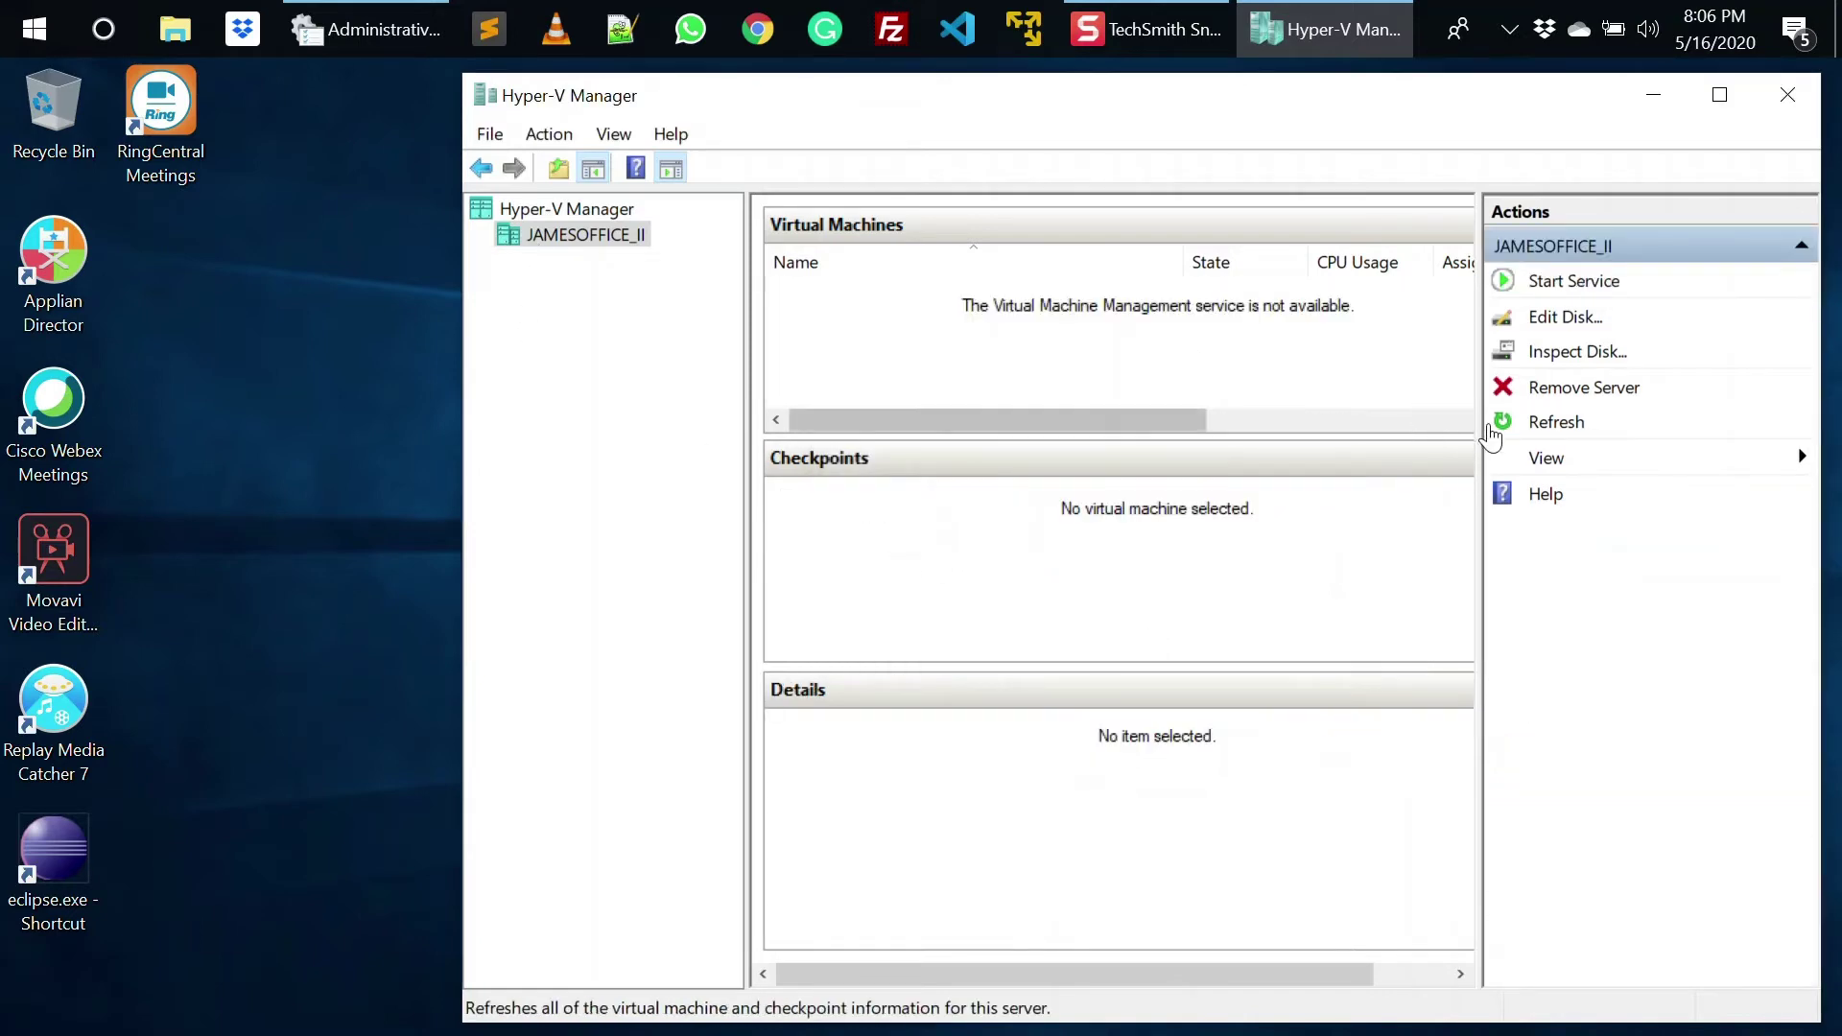
left_click(552, 213)
left_click(554, 234)
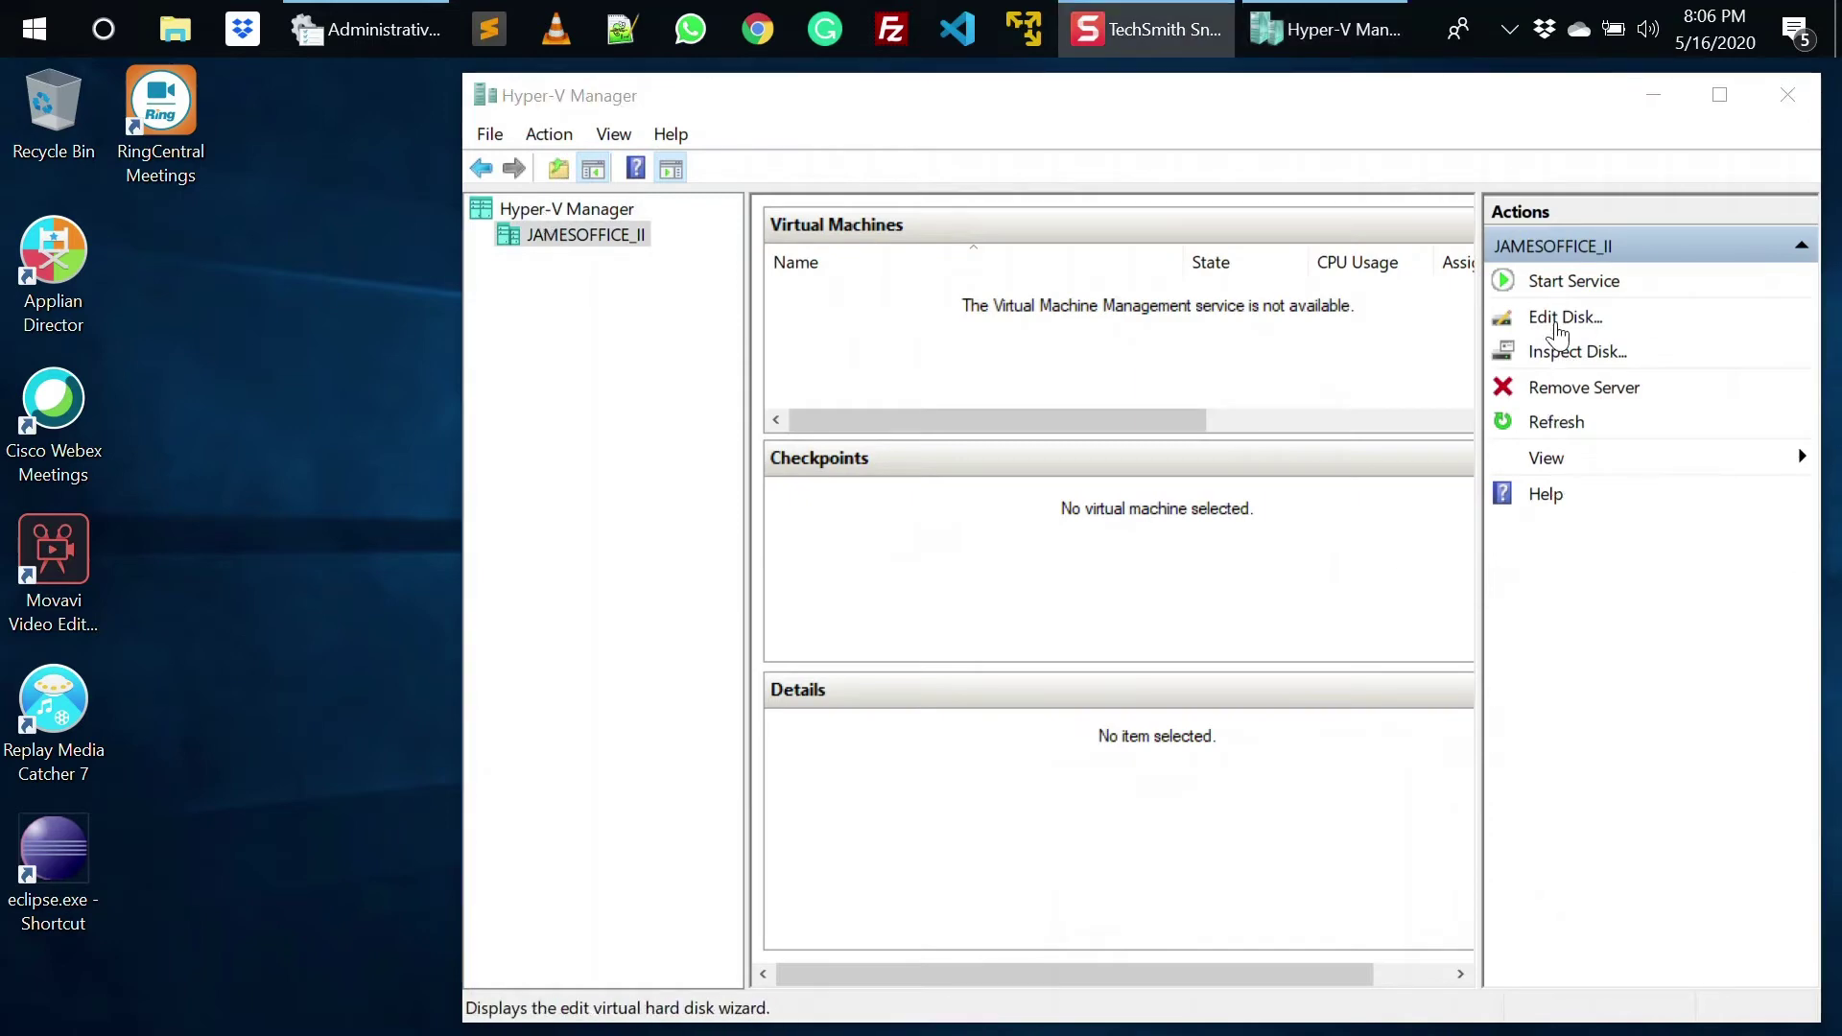
- Restart the host's Virtual Machine Management service and turn off the paused Windows Server 2012 virtual machine
left_click(1556, 282)
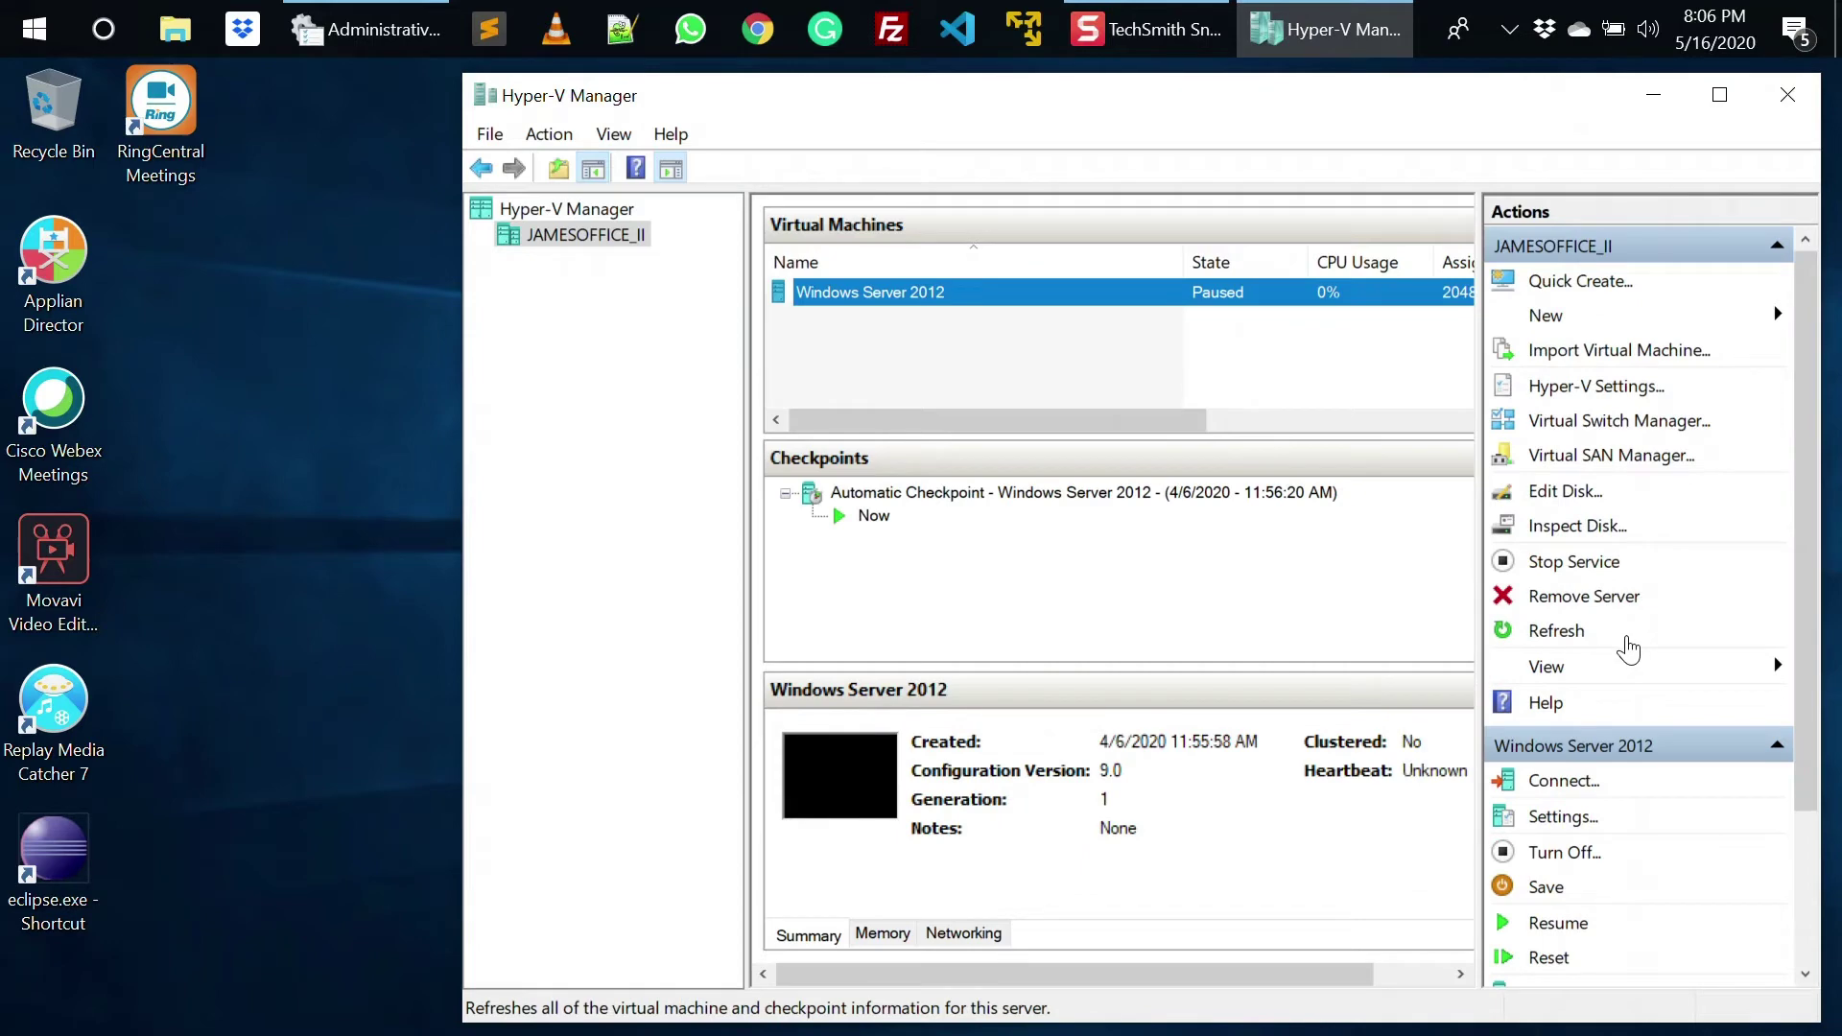
scroll(1669, 810, "down", 2)
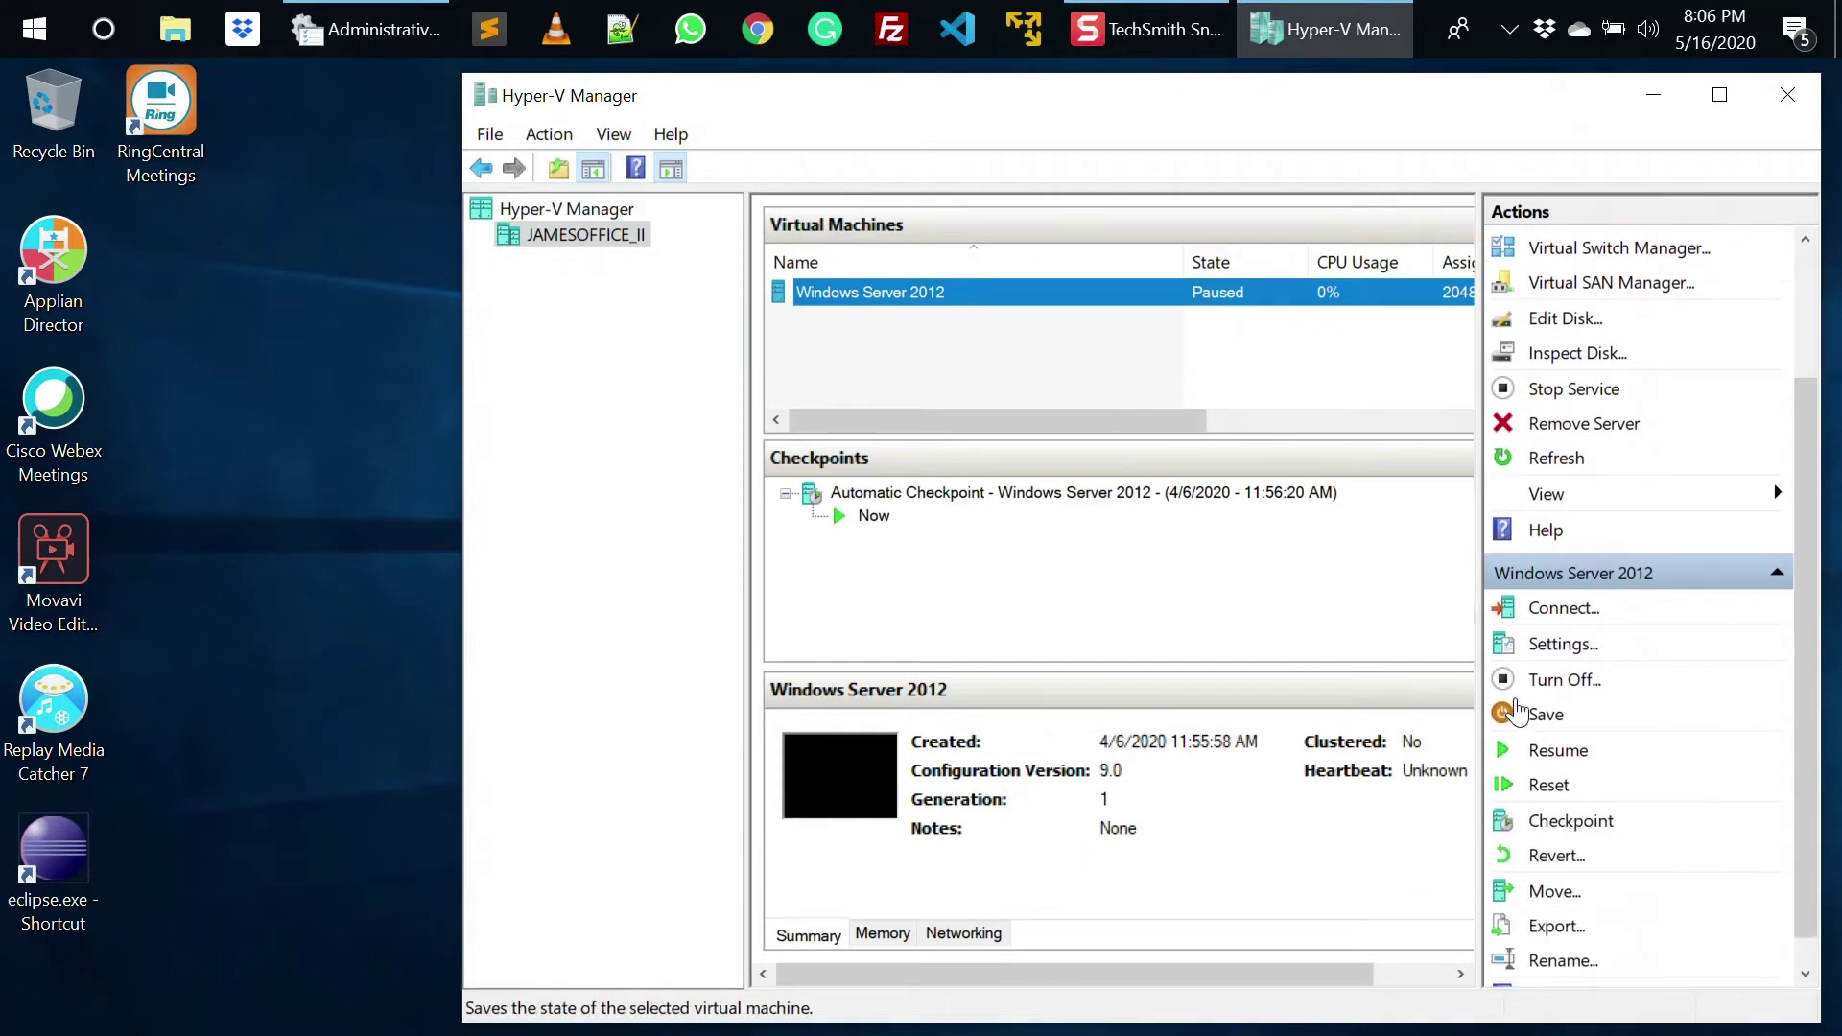
scroll(1670, 829, "down", 1)
left_click(1554, 650)
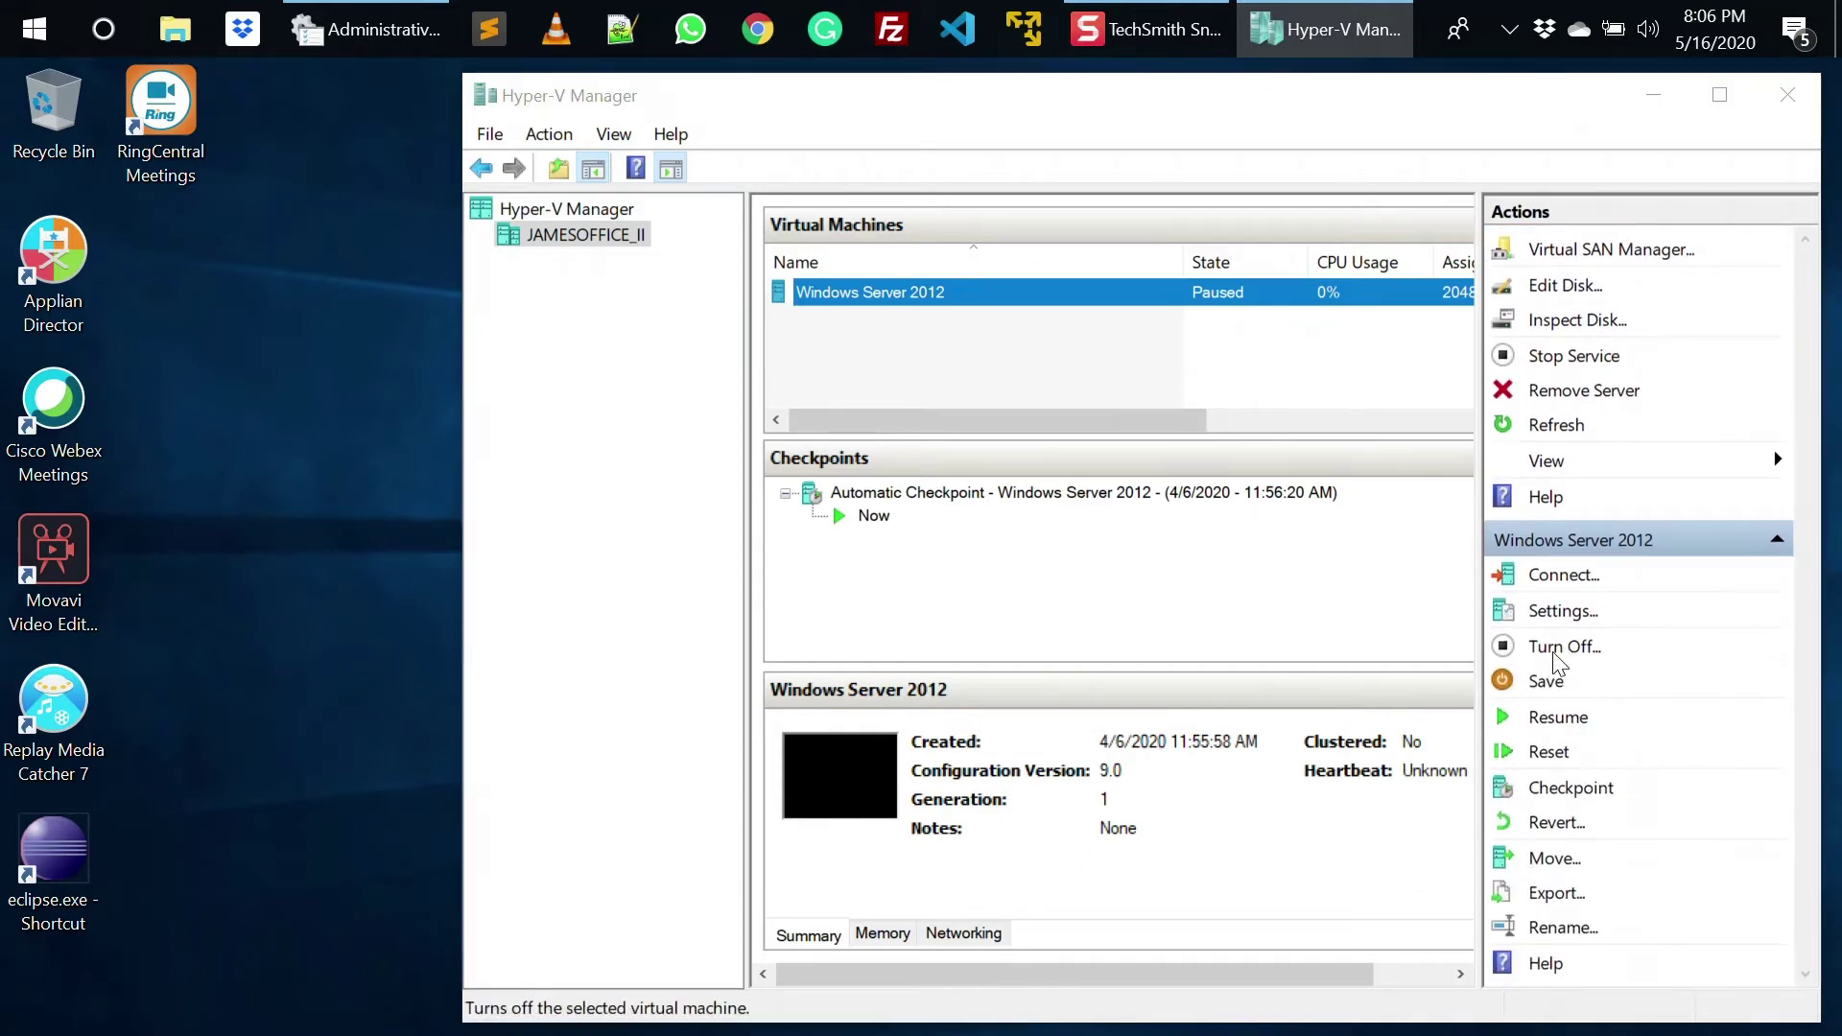
left_click(1179, 607)
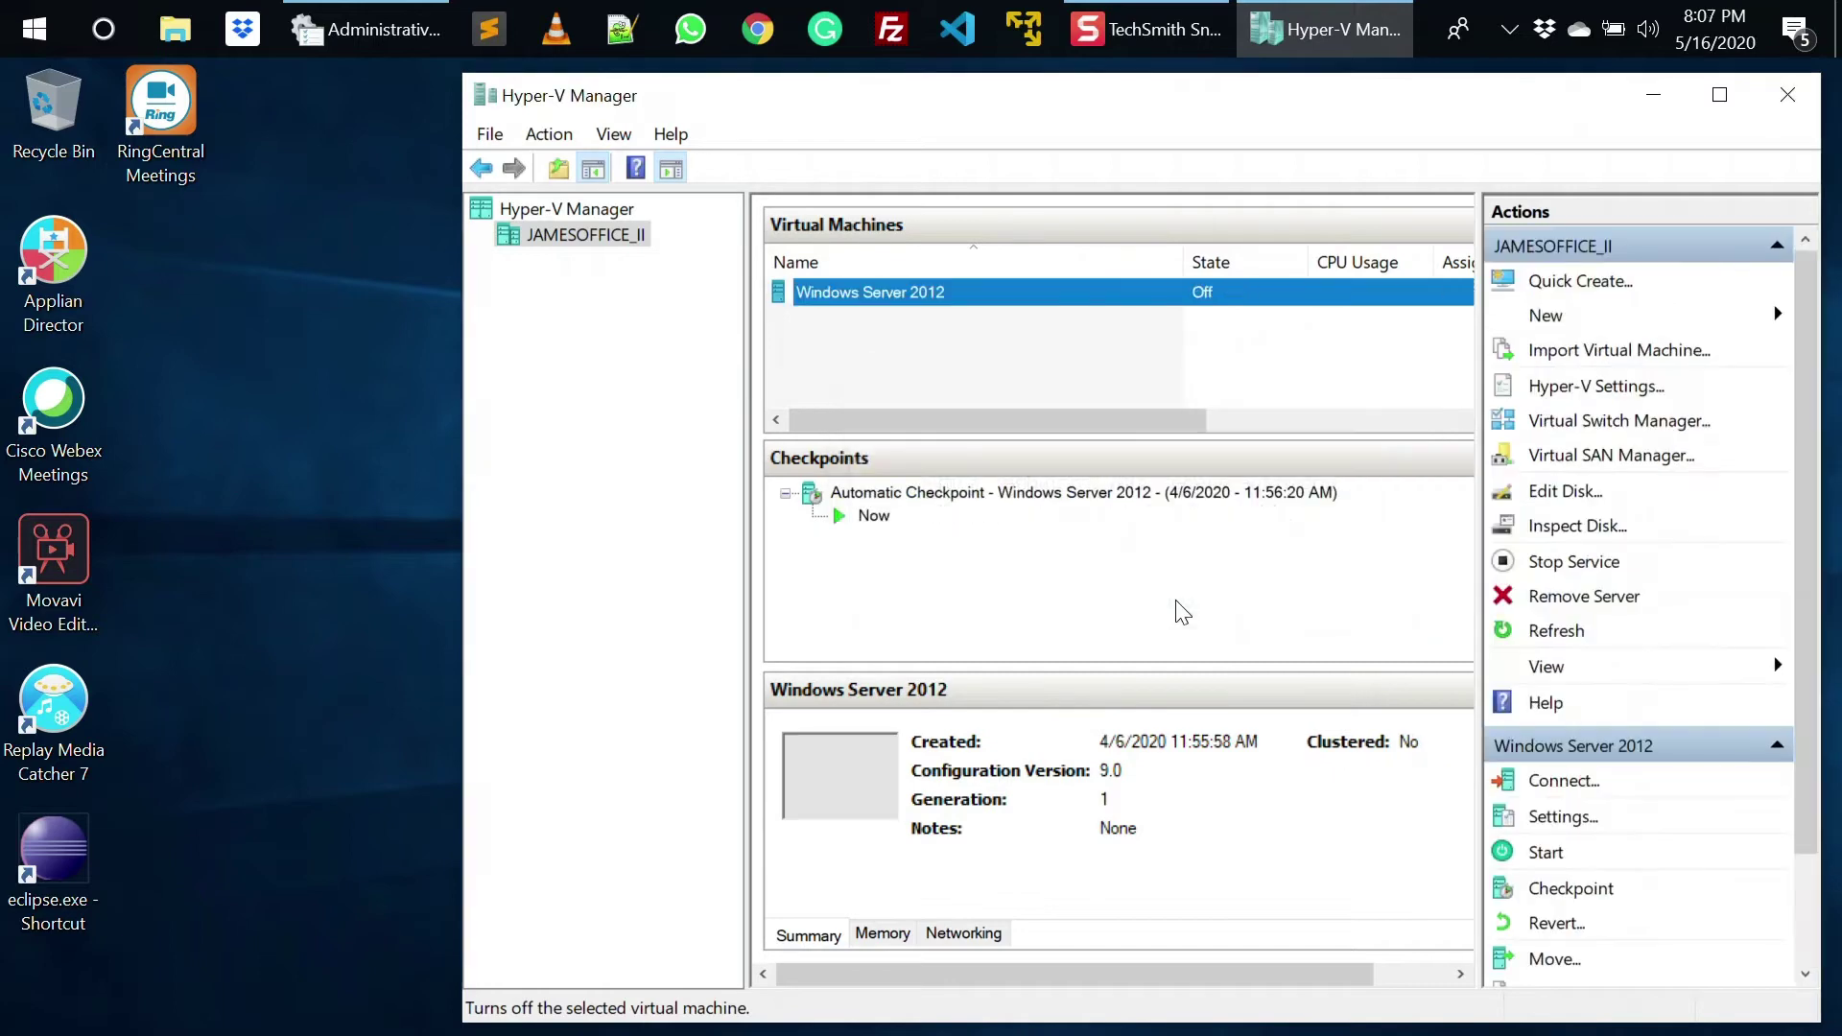
- Delete the Windows Server 2012 virtual machine from the host
scroll(1573, 892, "down", 2)
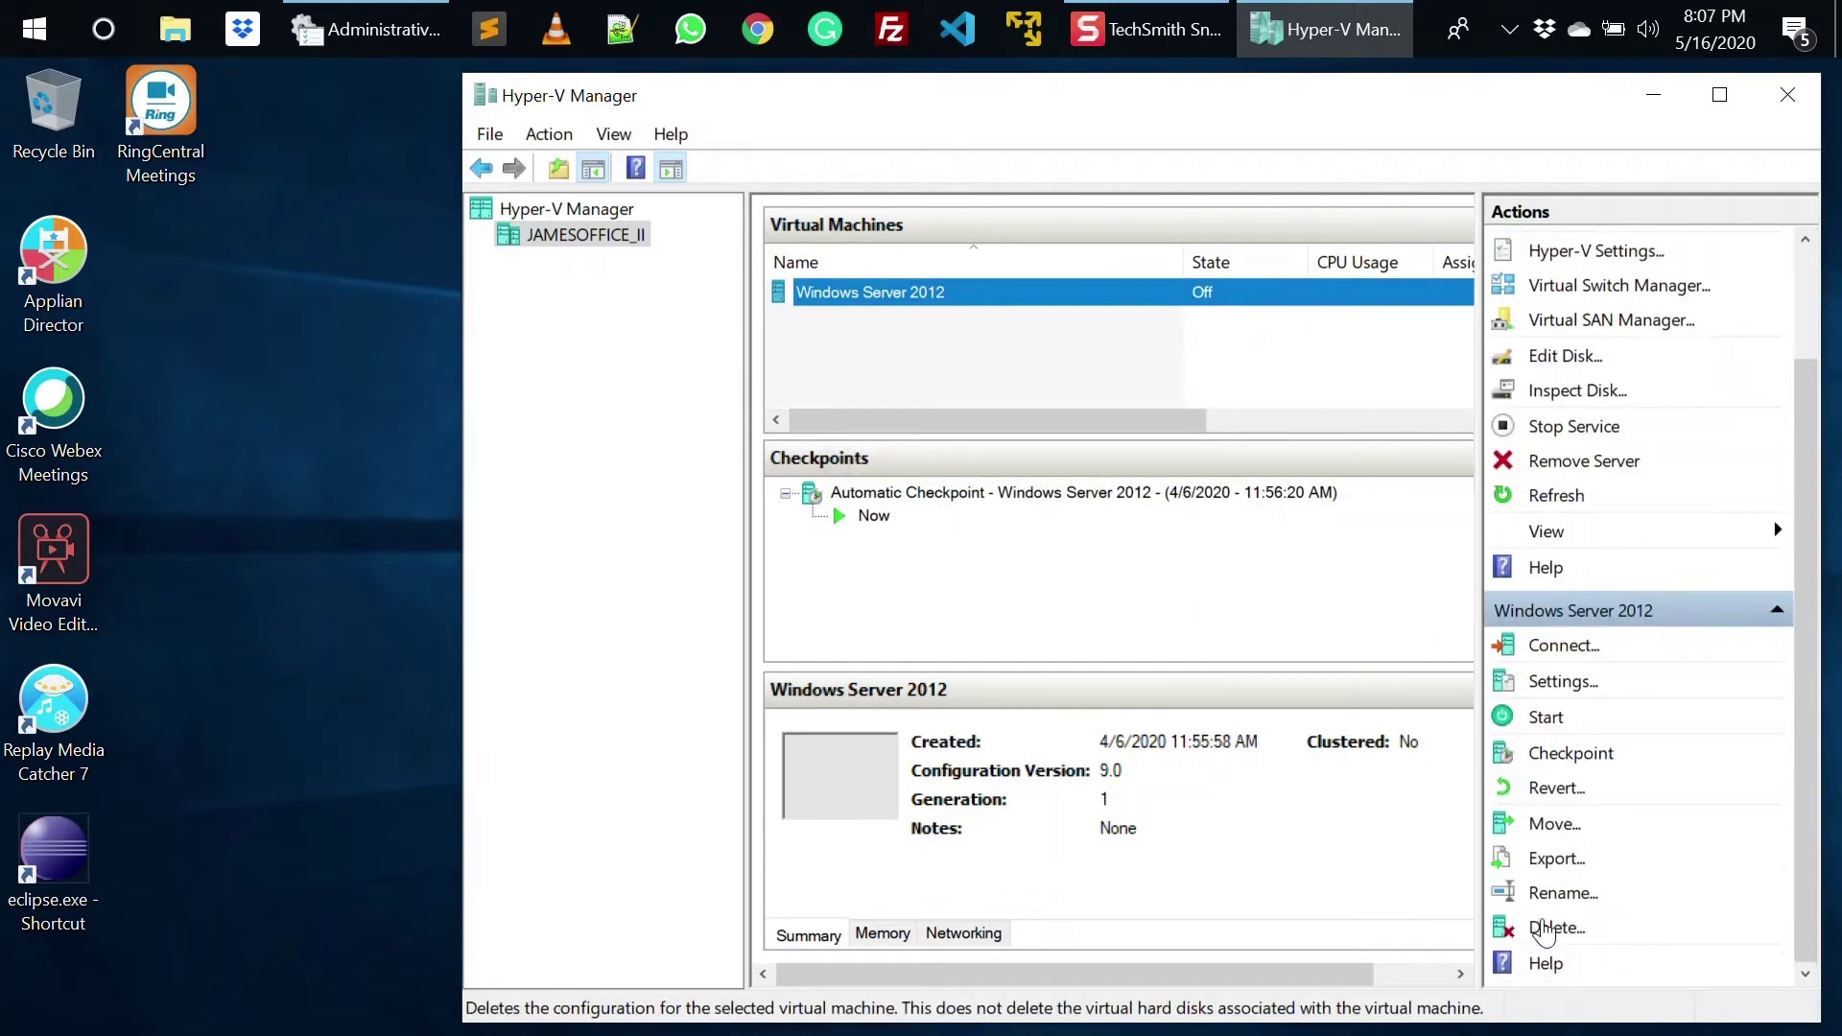
left_click(1544, 929)
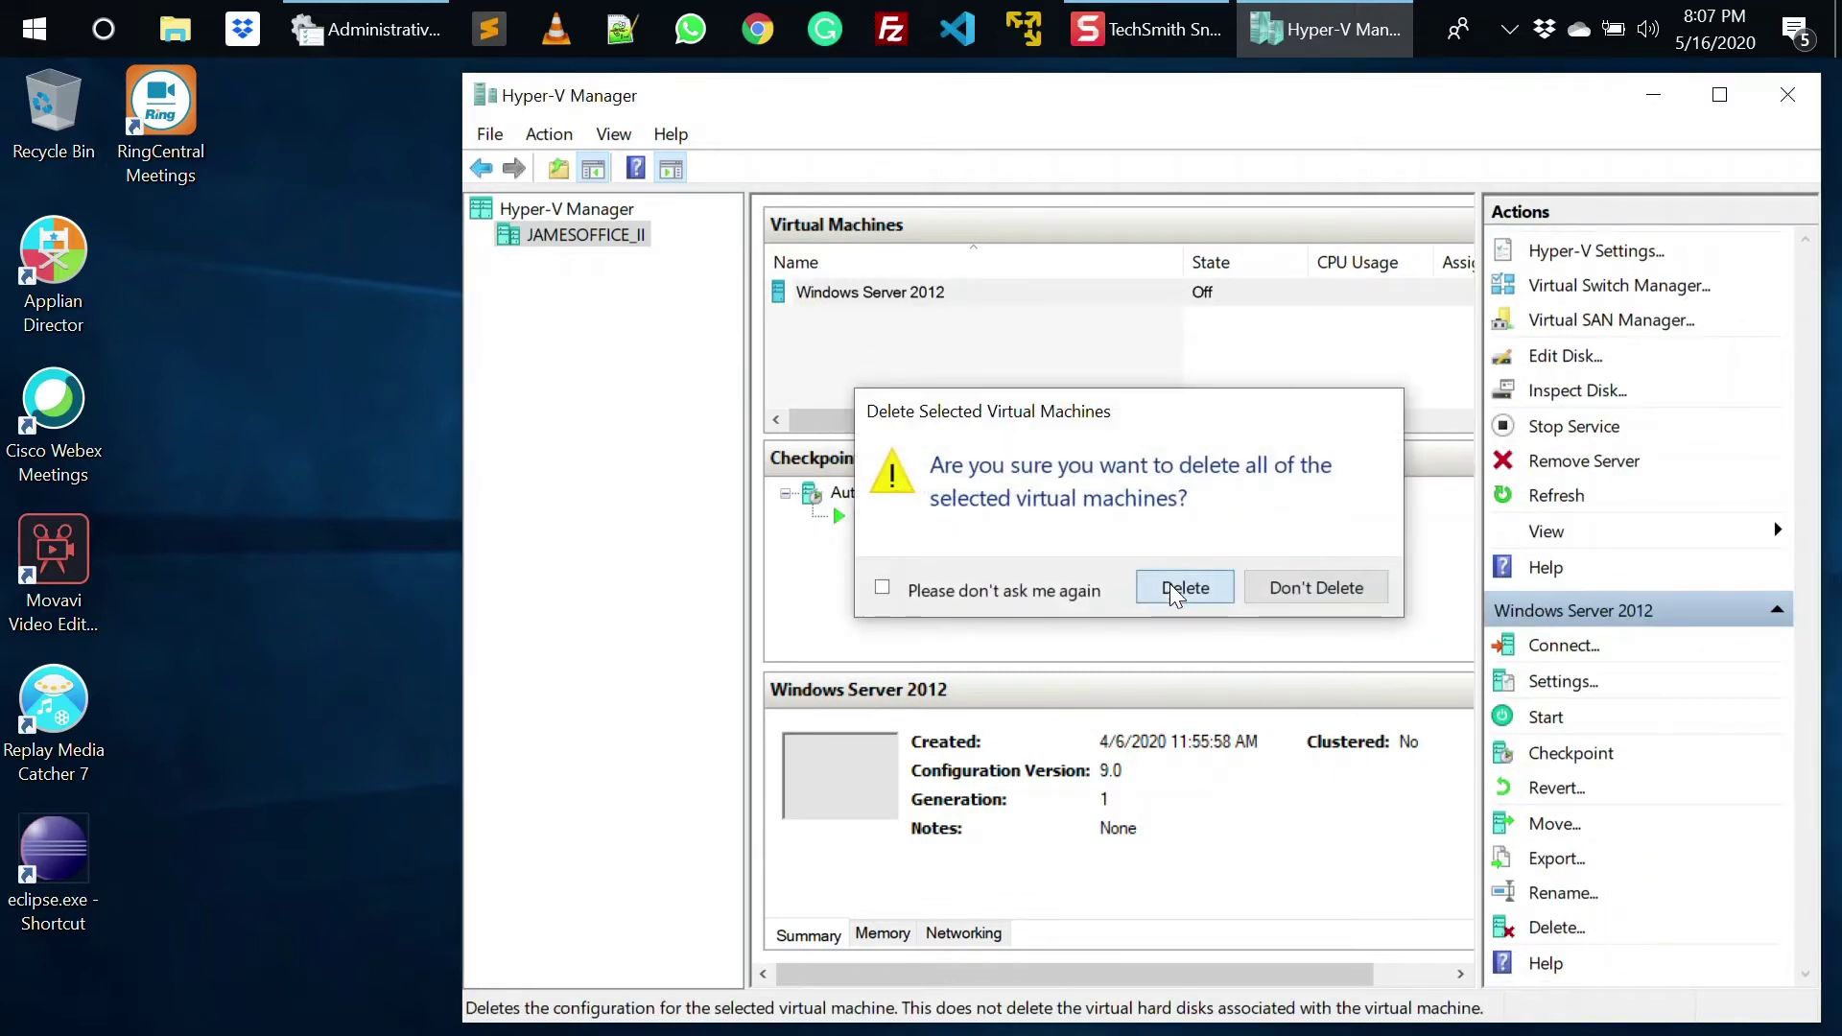
left_click(1176, 592)
- In File Explorer, delete the SQL Server 2012 EE and Windows Server 2012 folders from Documents\Microsoft Hyper-V
left_click(176, 28)
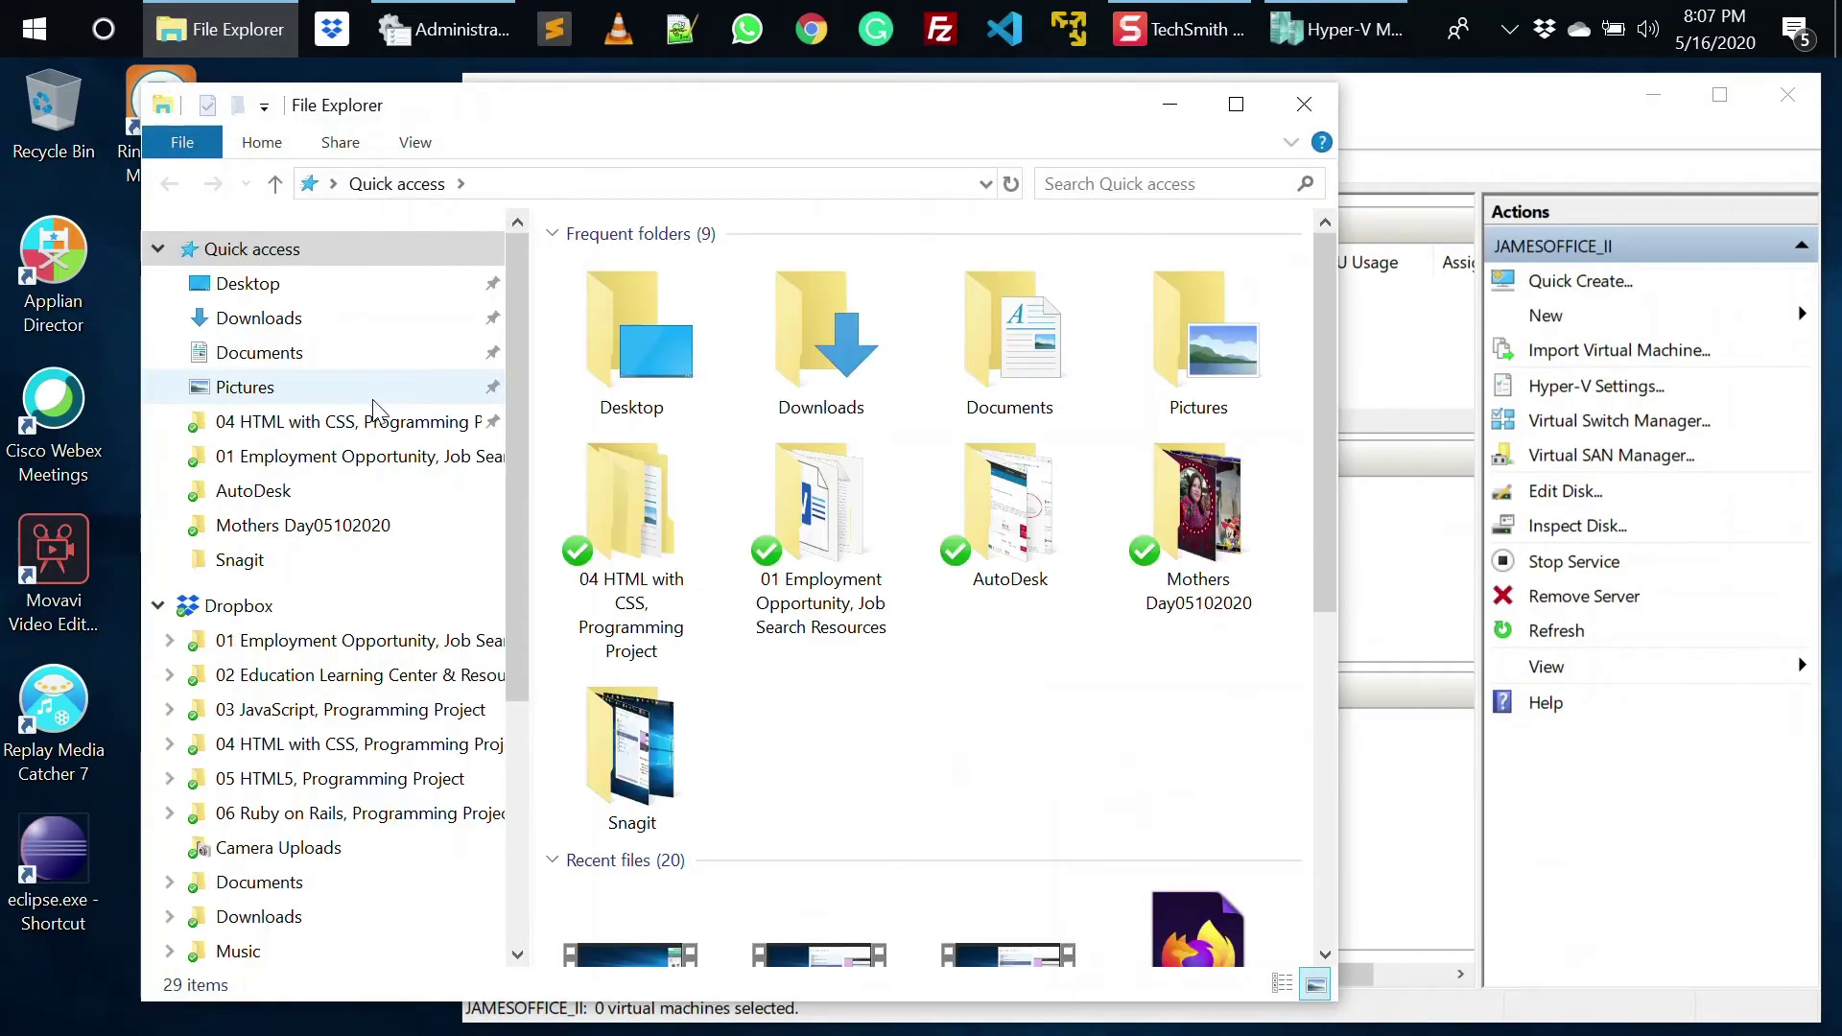
left_click(251, 352)
double_click(638, 347)
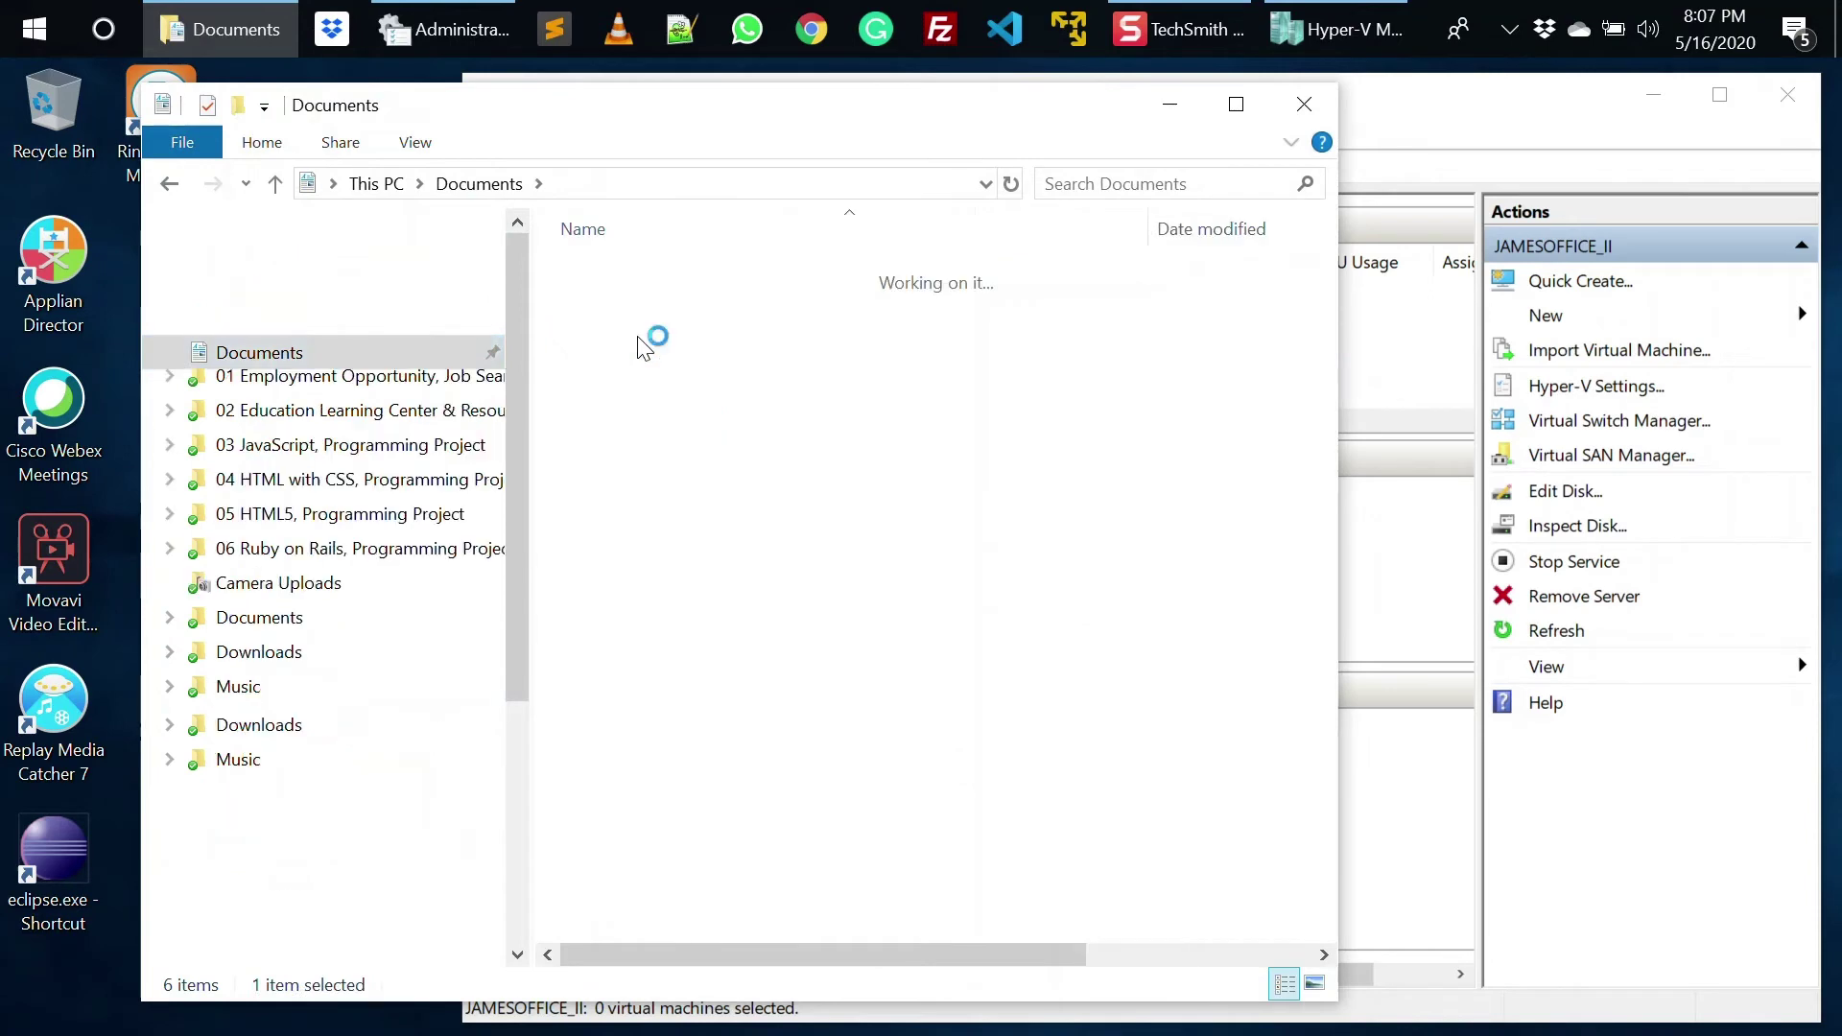
left_click_drag(619, 369, 658, 288)
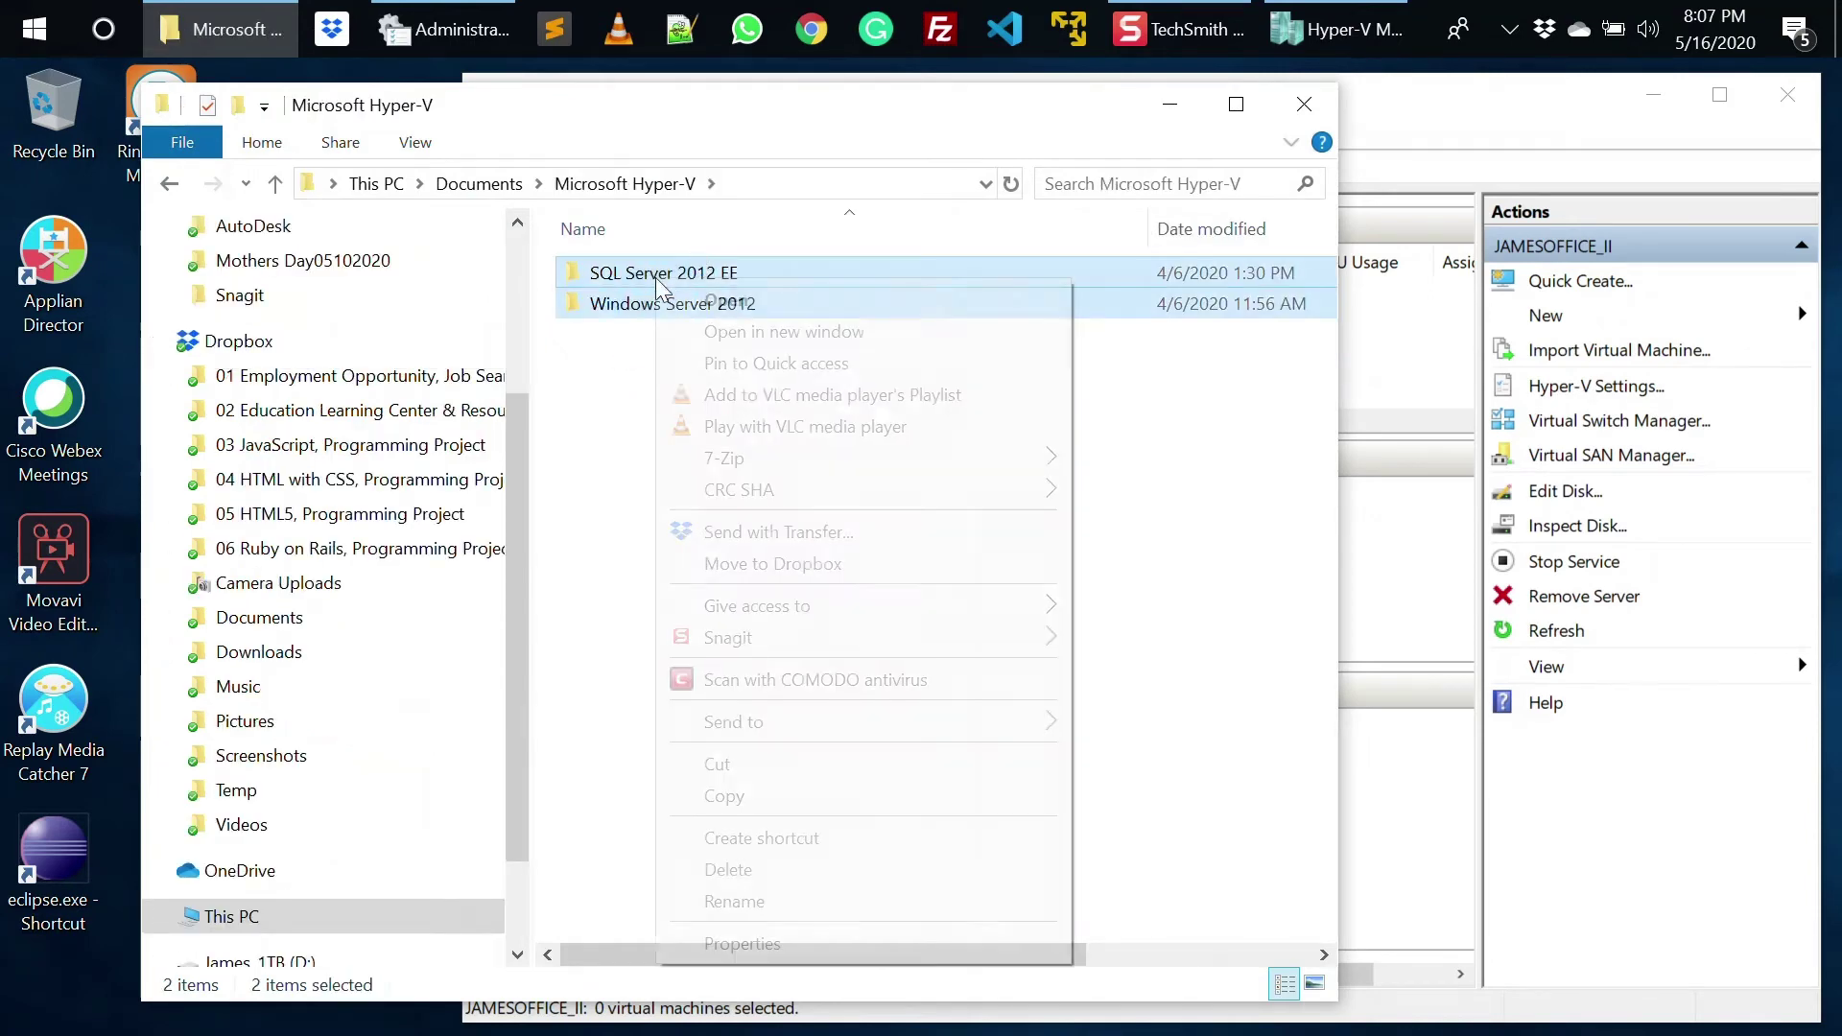
right_click(658, 288)
left_click(800, 869)
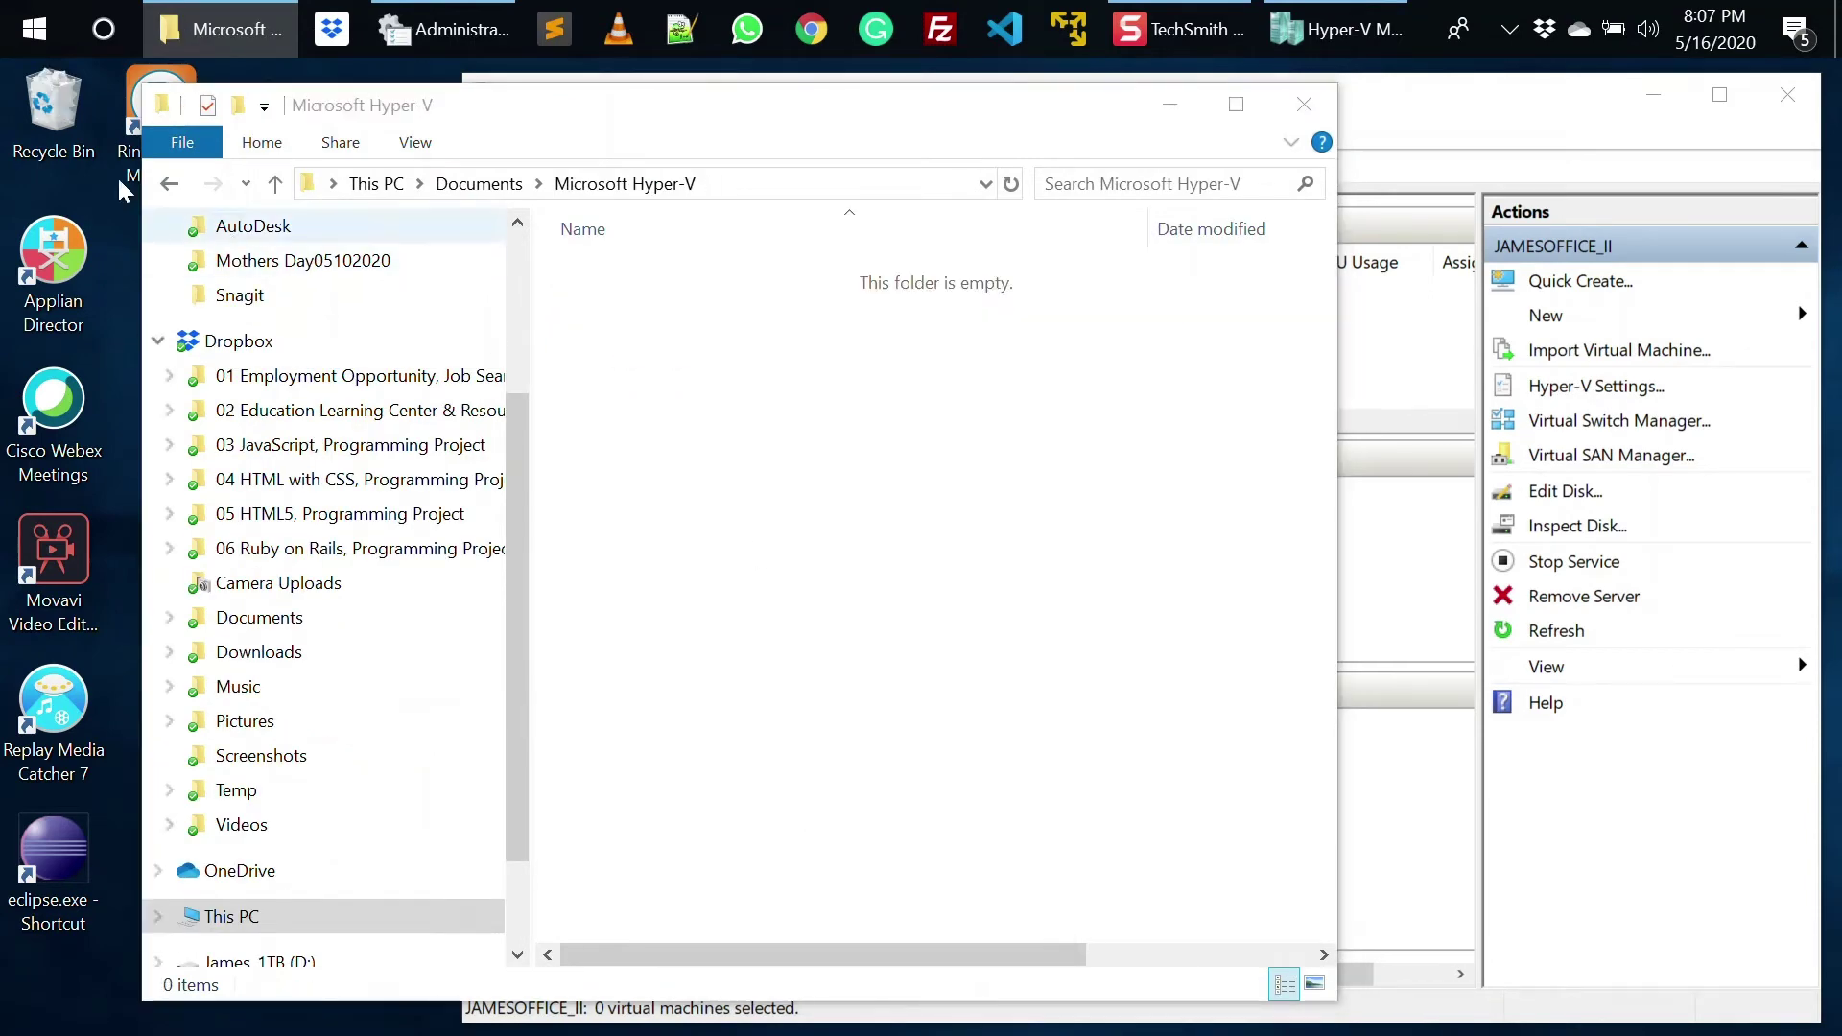
- Empty the Recycle Bin and close the File Explorer window
right_click(64, 109)
left_click(144, 159)
left_click(1003, 597)
left_click(1306, 108)
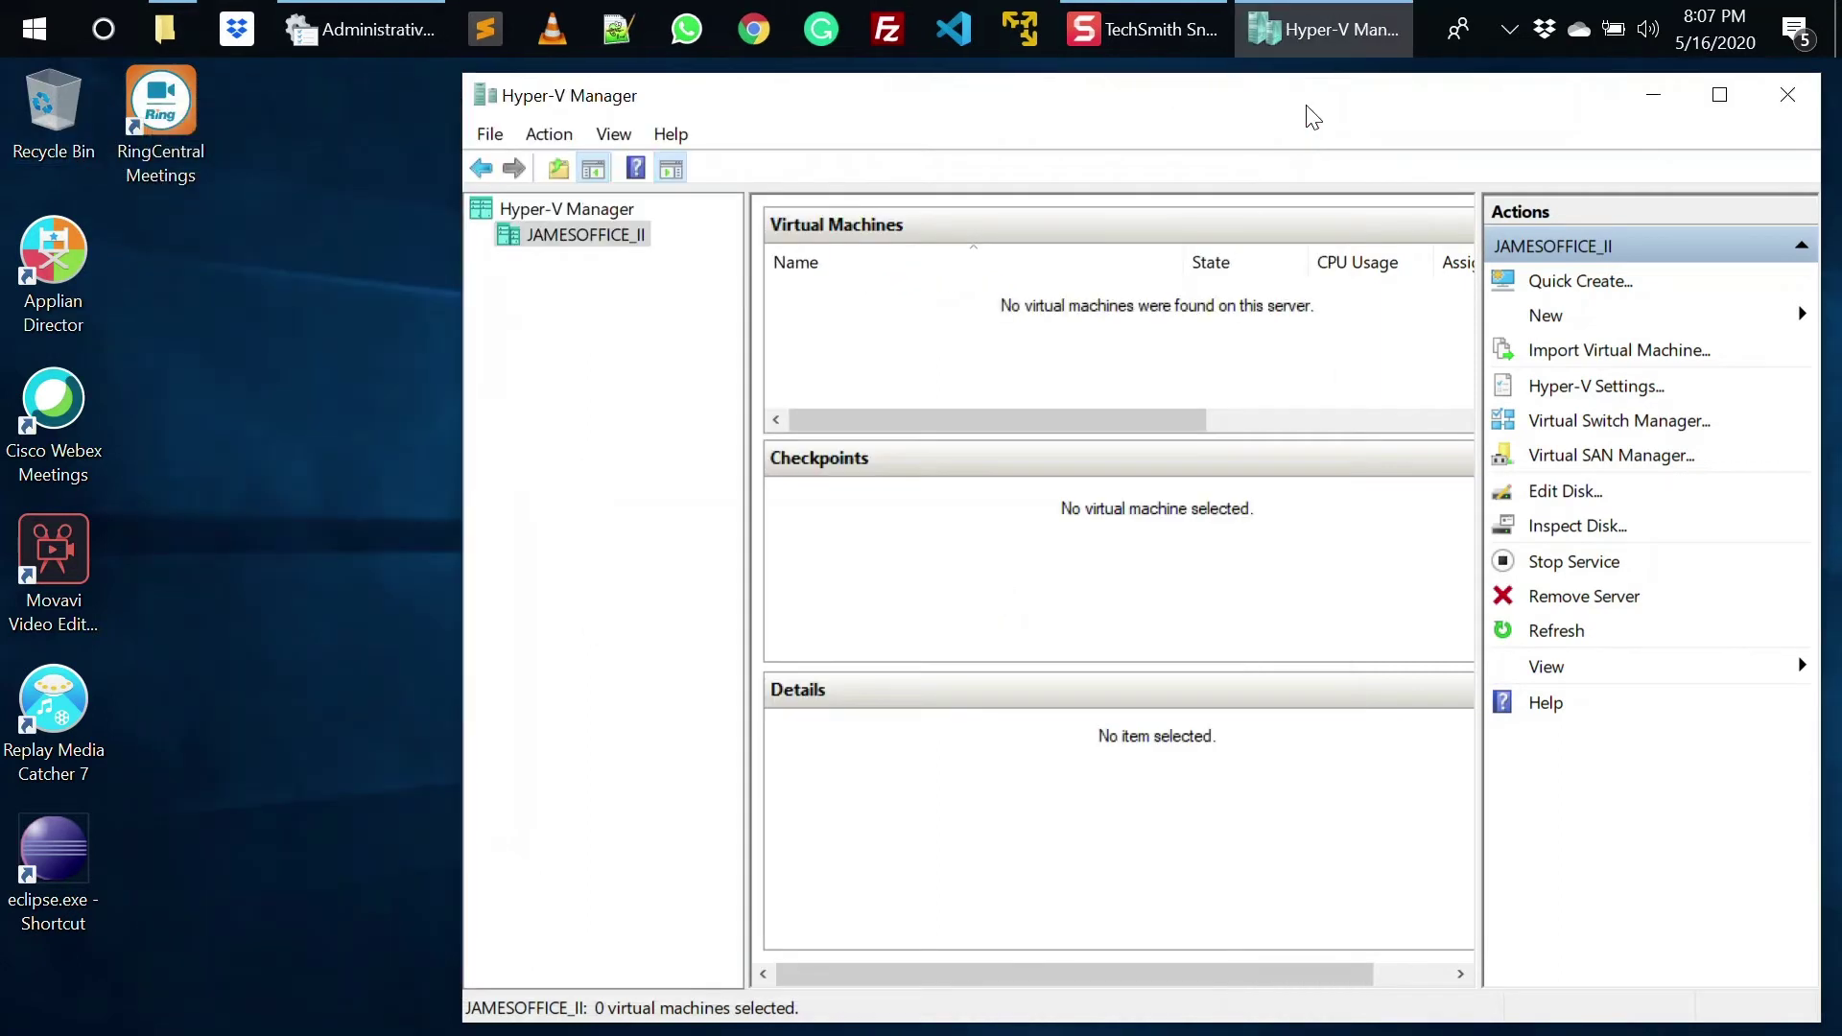
- Start creating a new virtual machine in Hyper-V Manager named Microsoft Server14, kept in the default location
mouse_move(1250, 93)
left_mouse_down()
mouse_move(1096, 95)
mouse_move(1244, 95)
left_mouse_up()
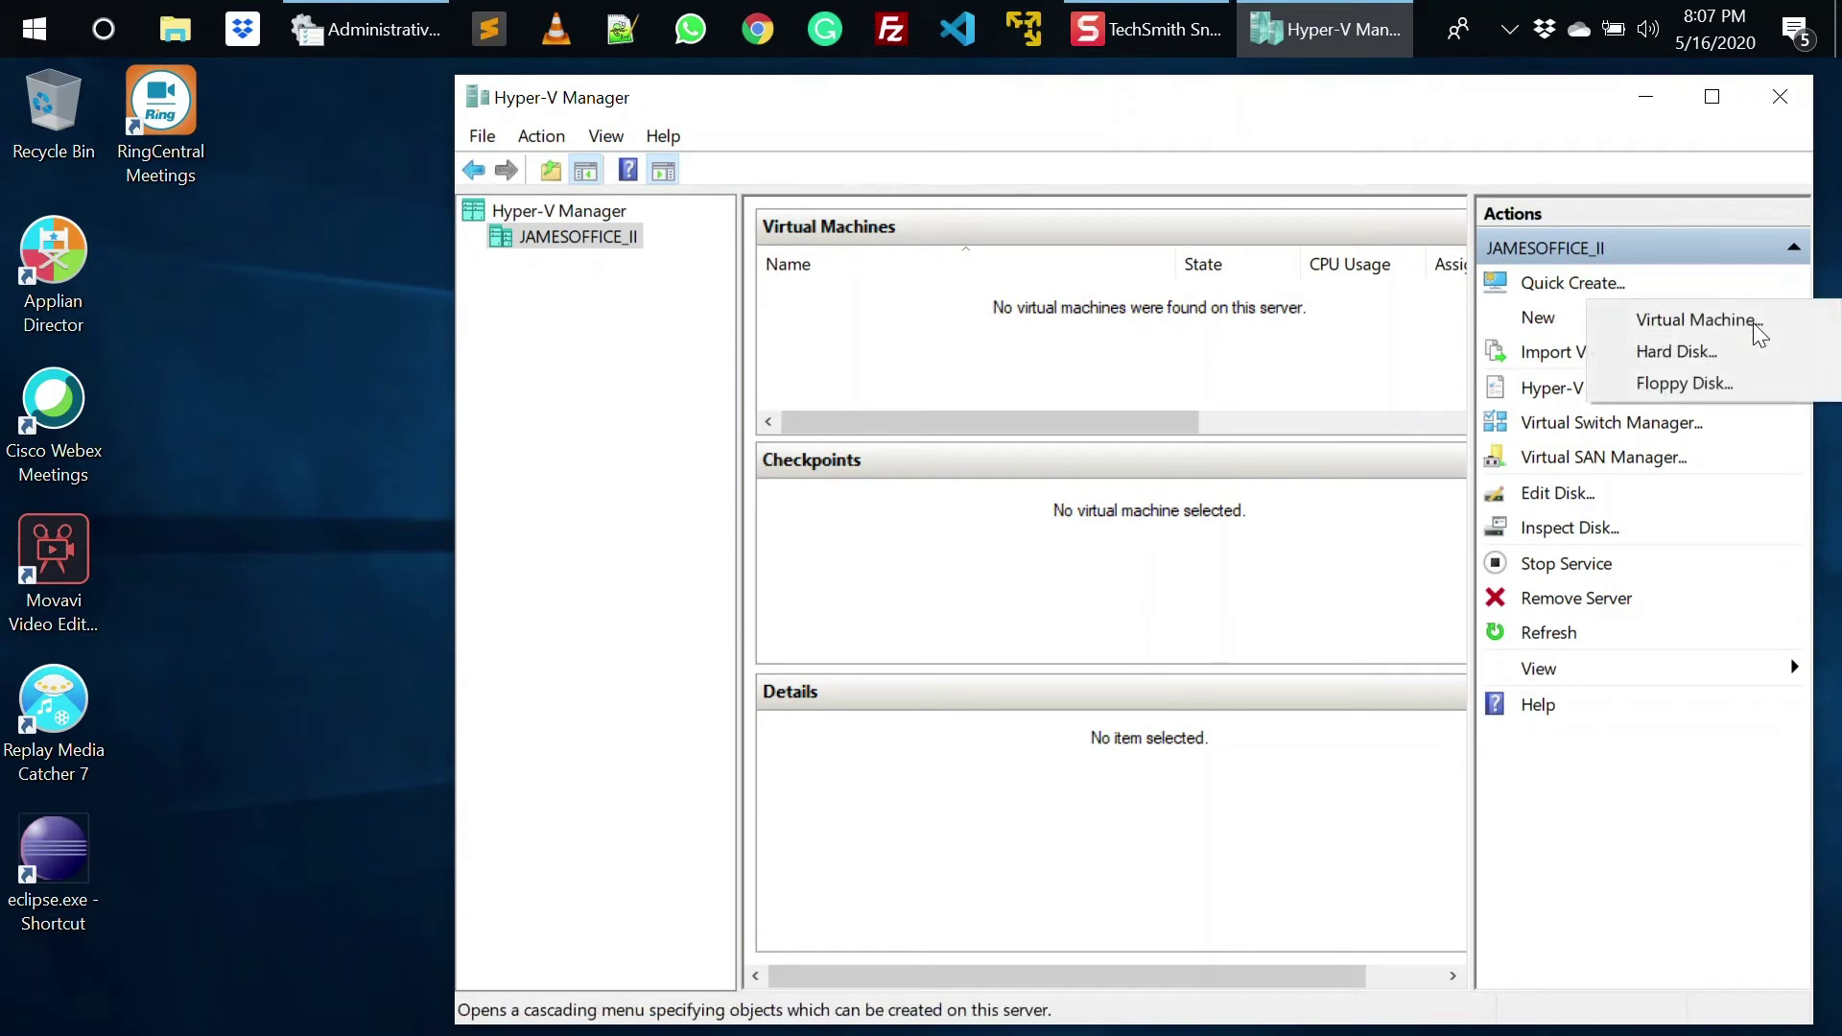
left_click(1750, 324)
left_click(1657, 323)
left_click_drag(1069, 188, 848, 242)
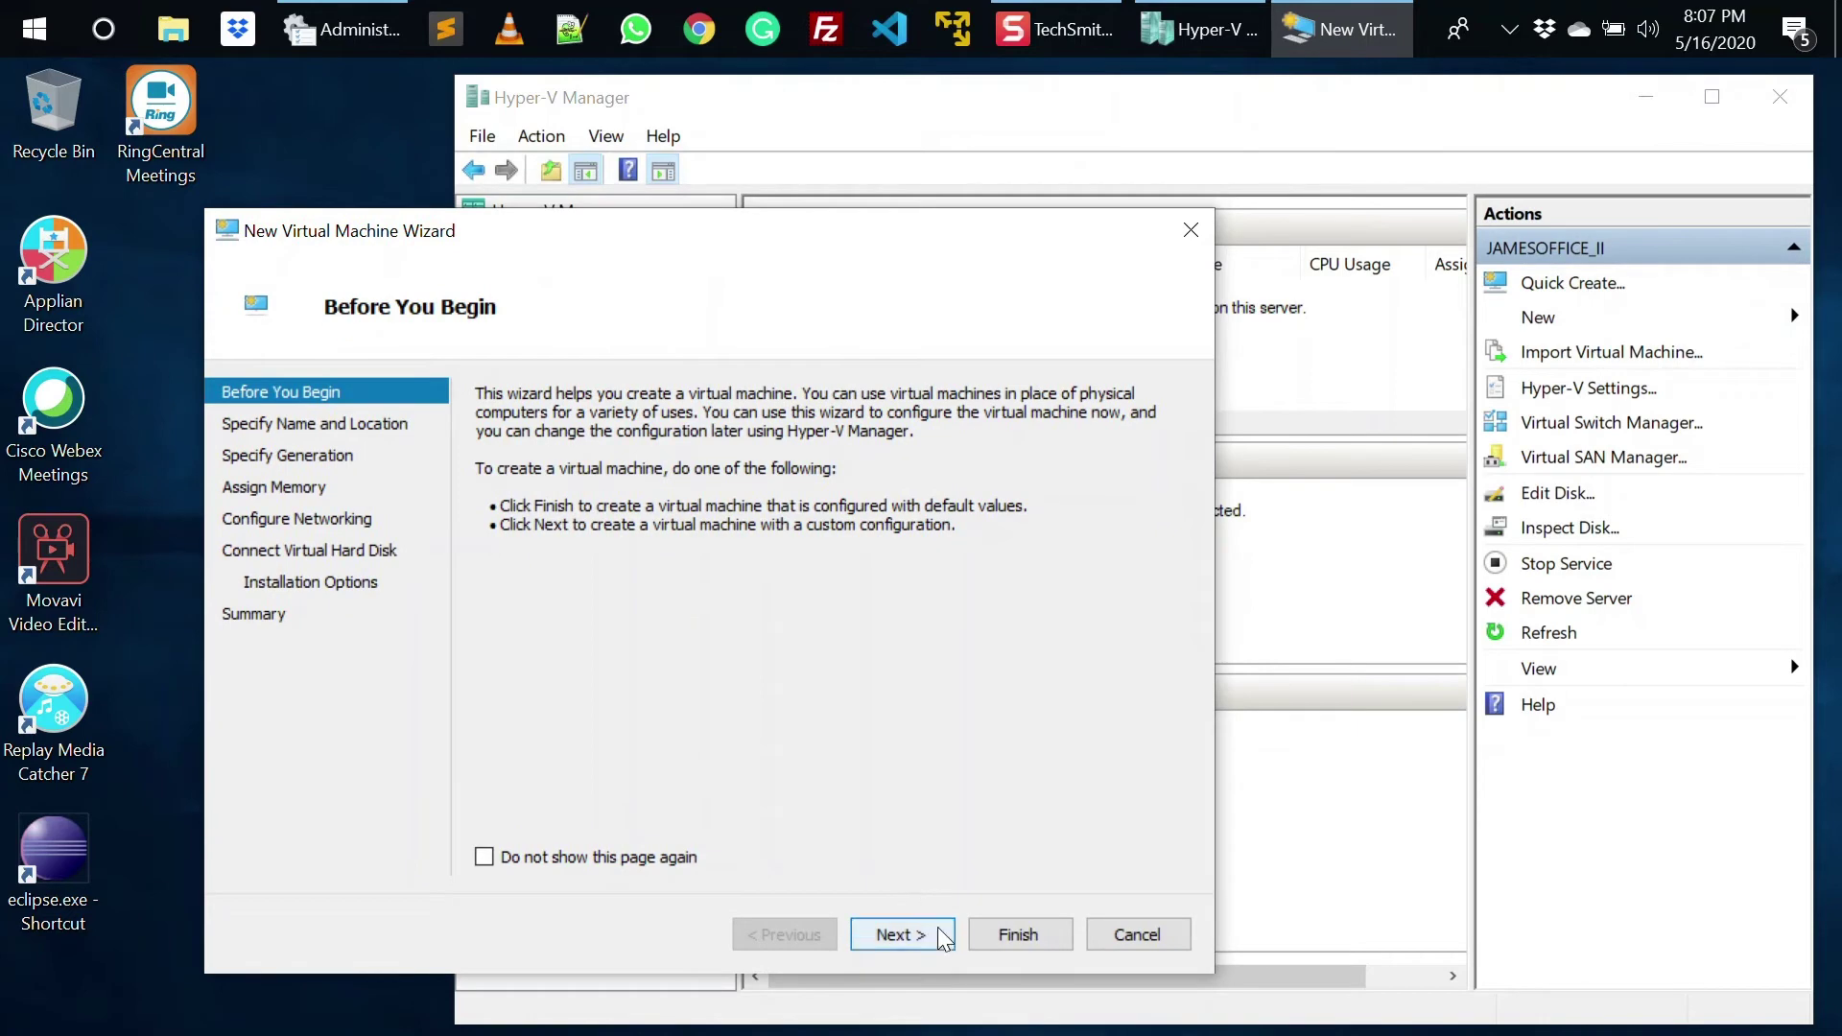
left_click(901, 935)
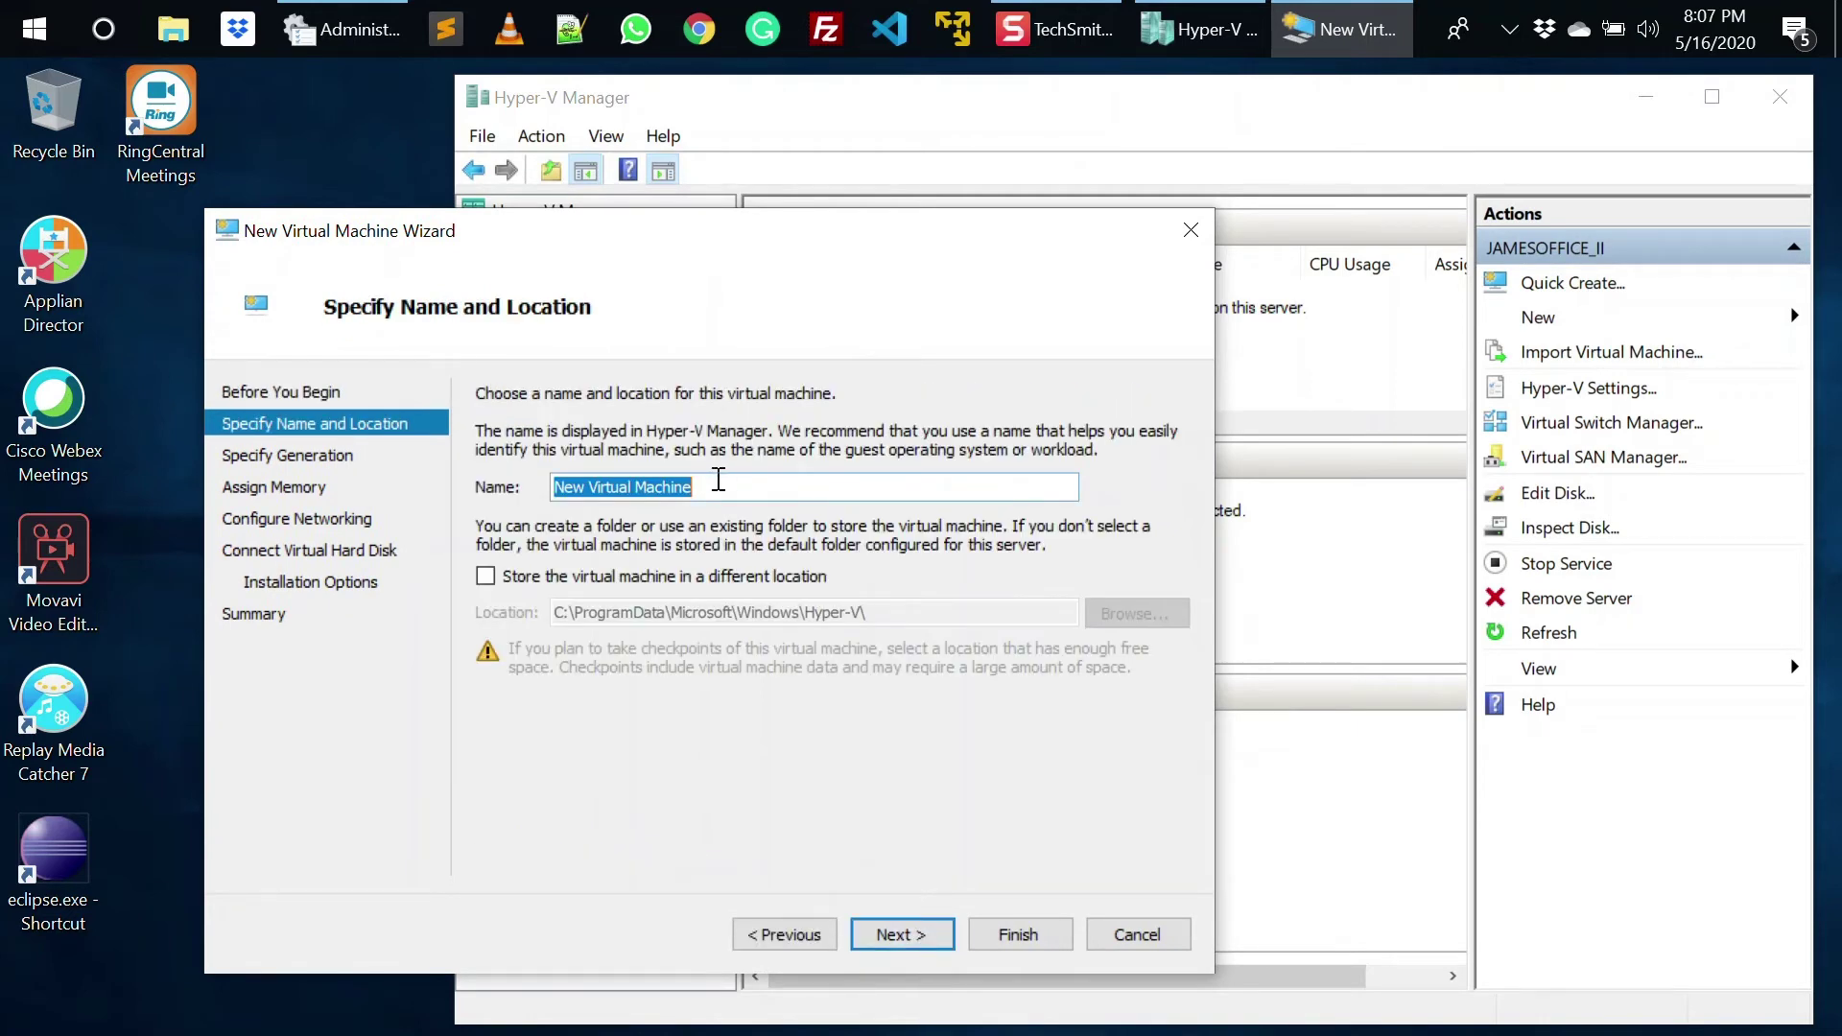
type("Microsoft Server14")
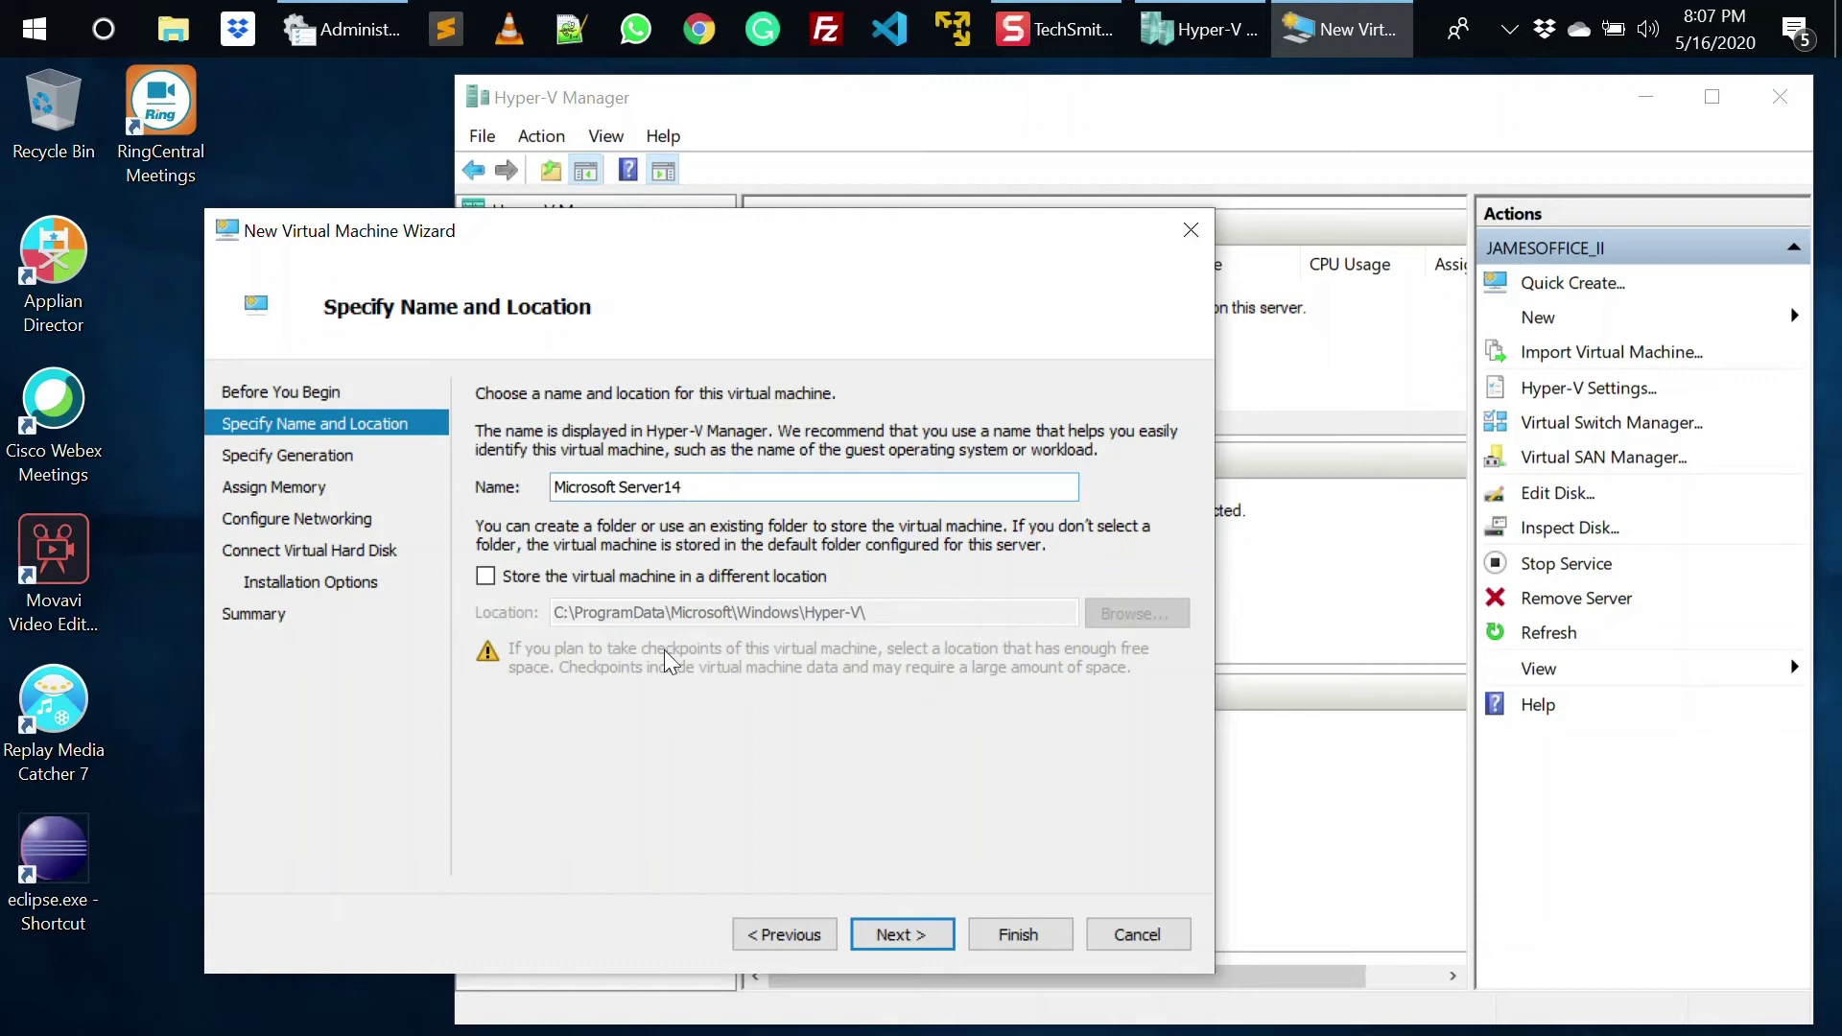
left_click(892, 933)
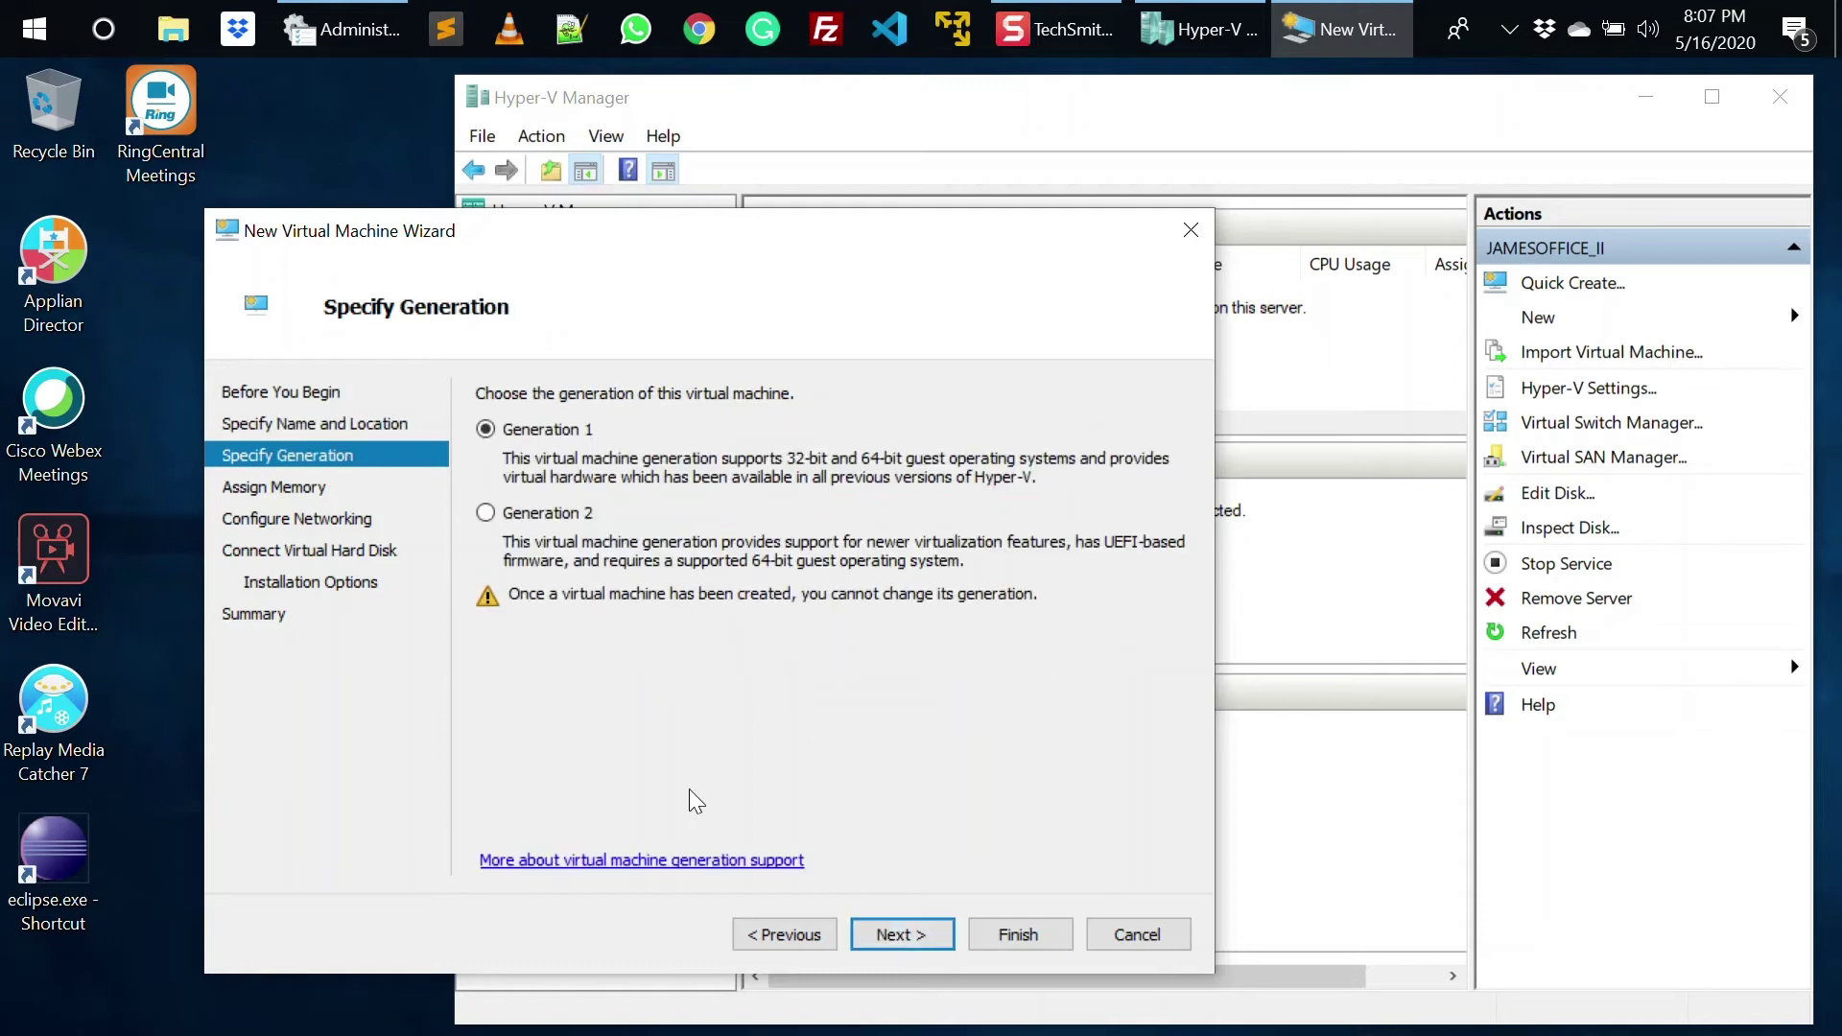
- Accept Generation 1, assign 4096 MB of startup memory, and leave the network adapter set to Not Connected
left_click(900, 933)
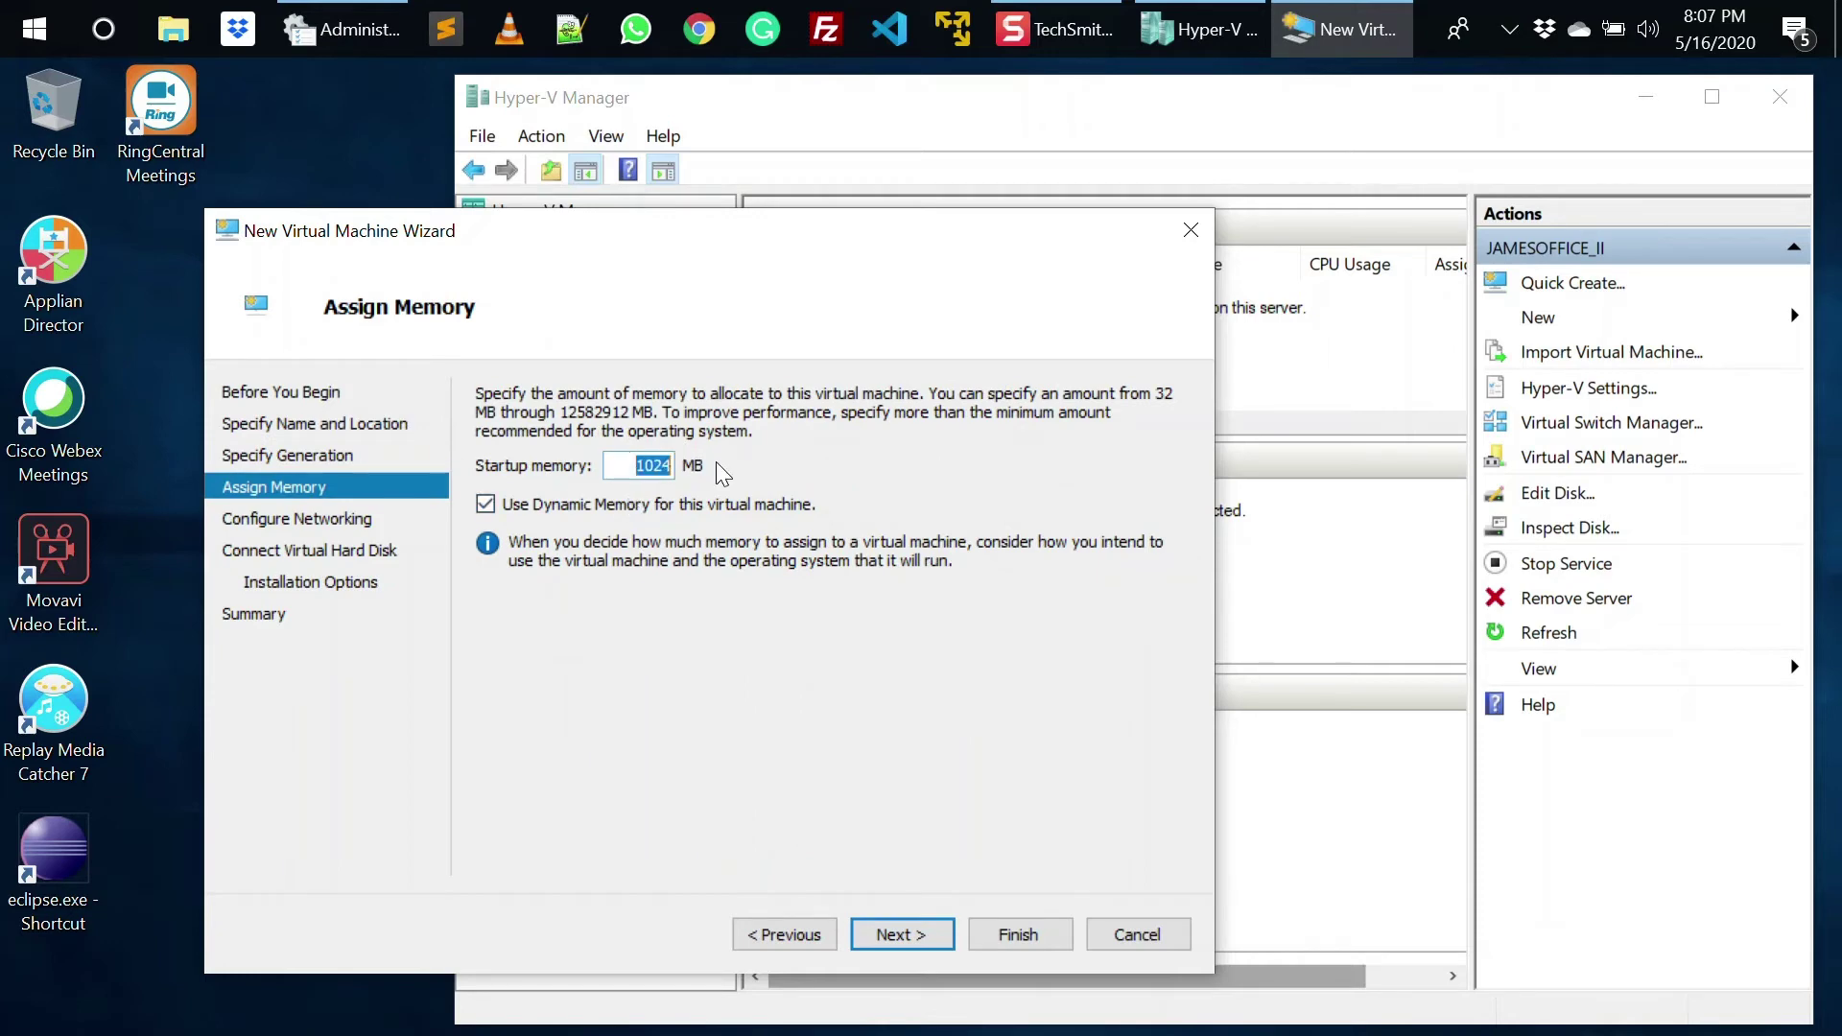
type("4096")
left_click(894, 935)
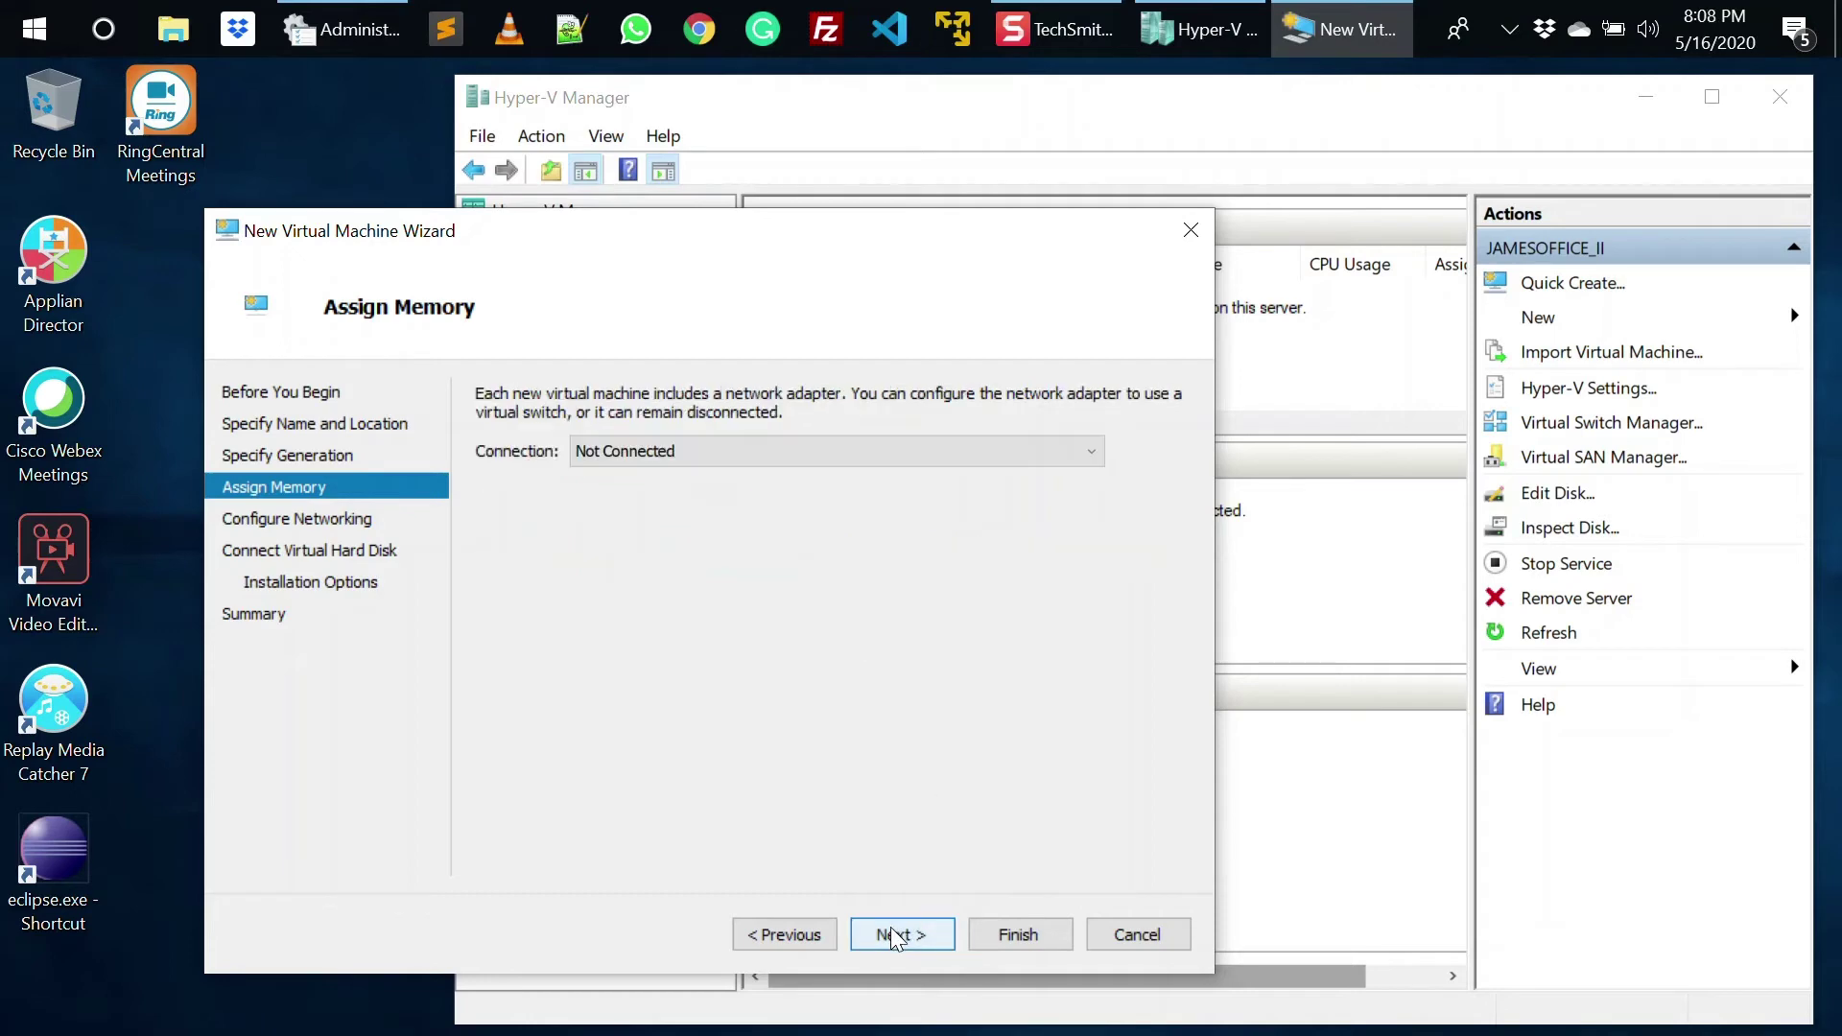
left_click(689, 458)
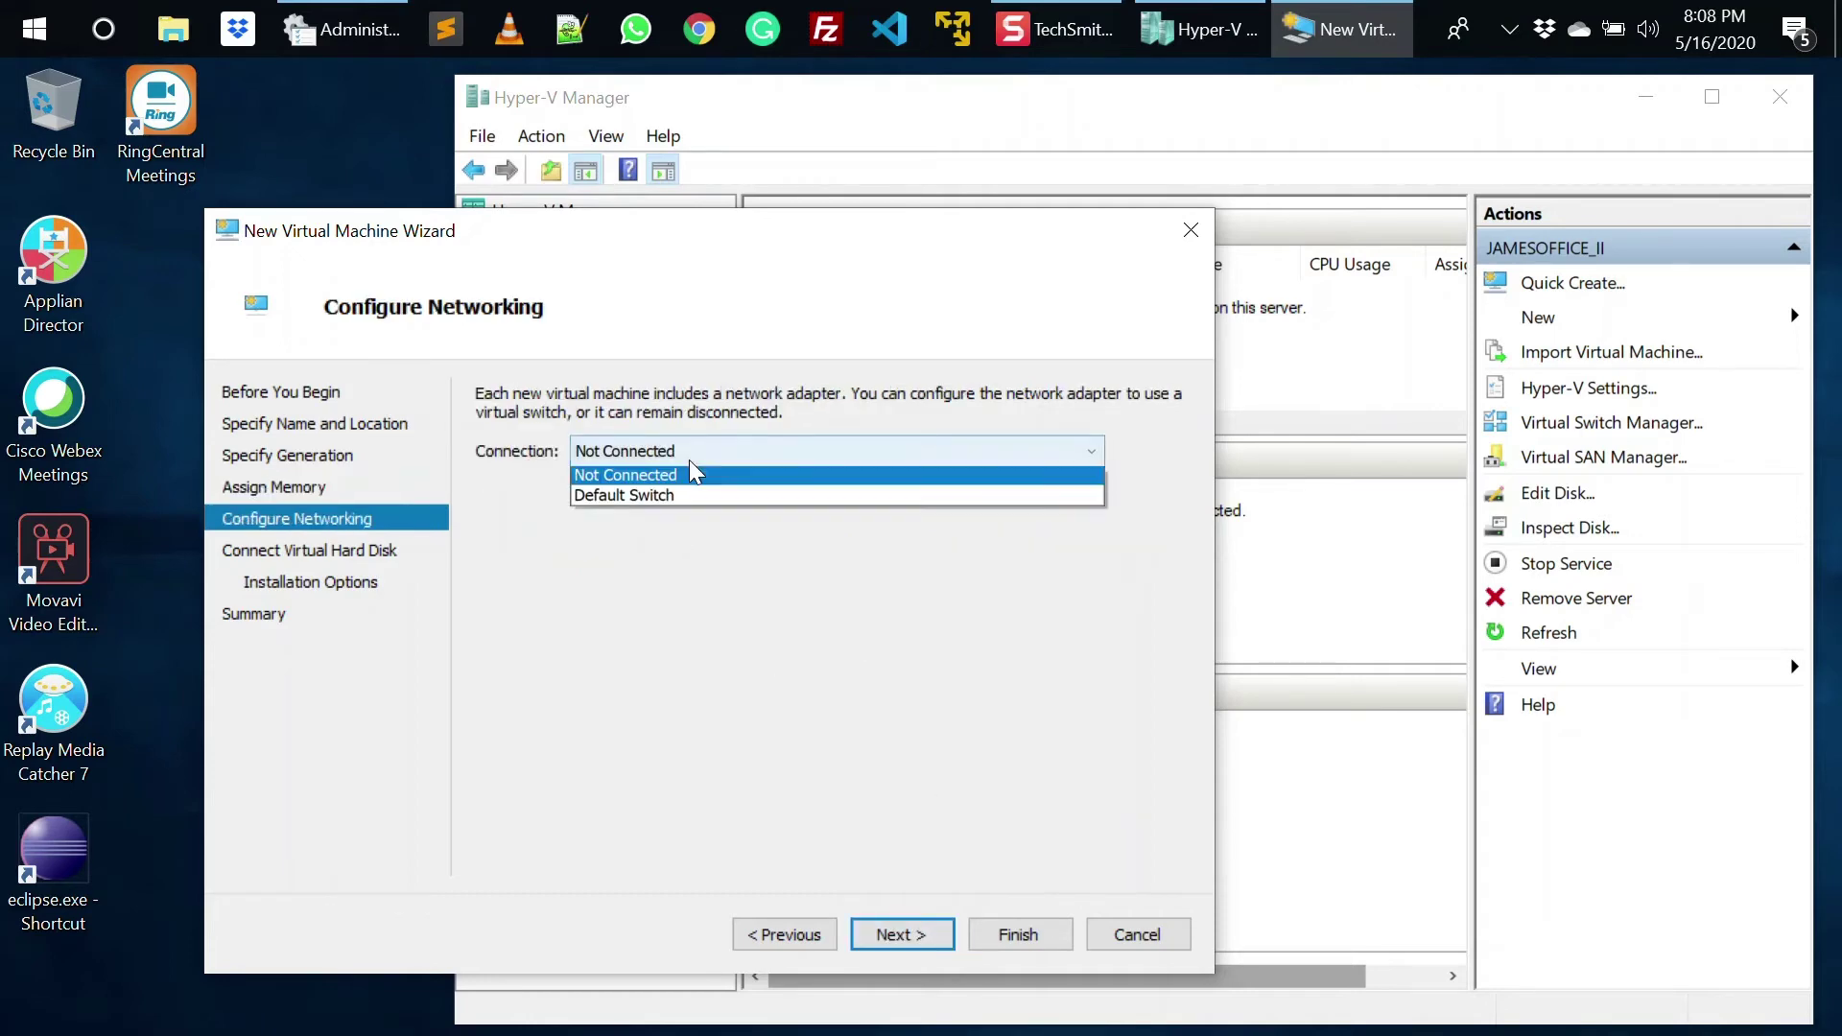
left_click(689, 458)
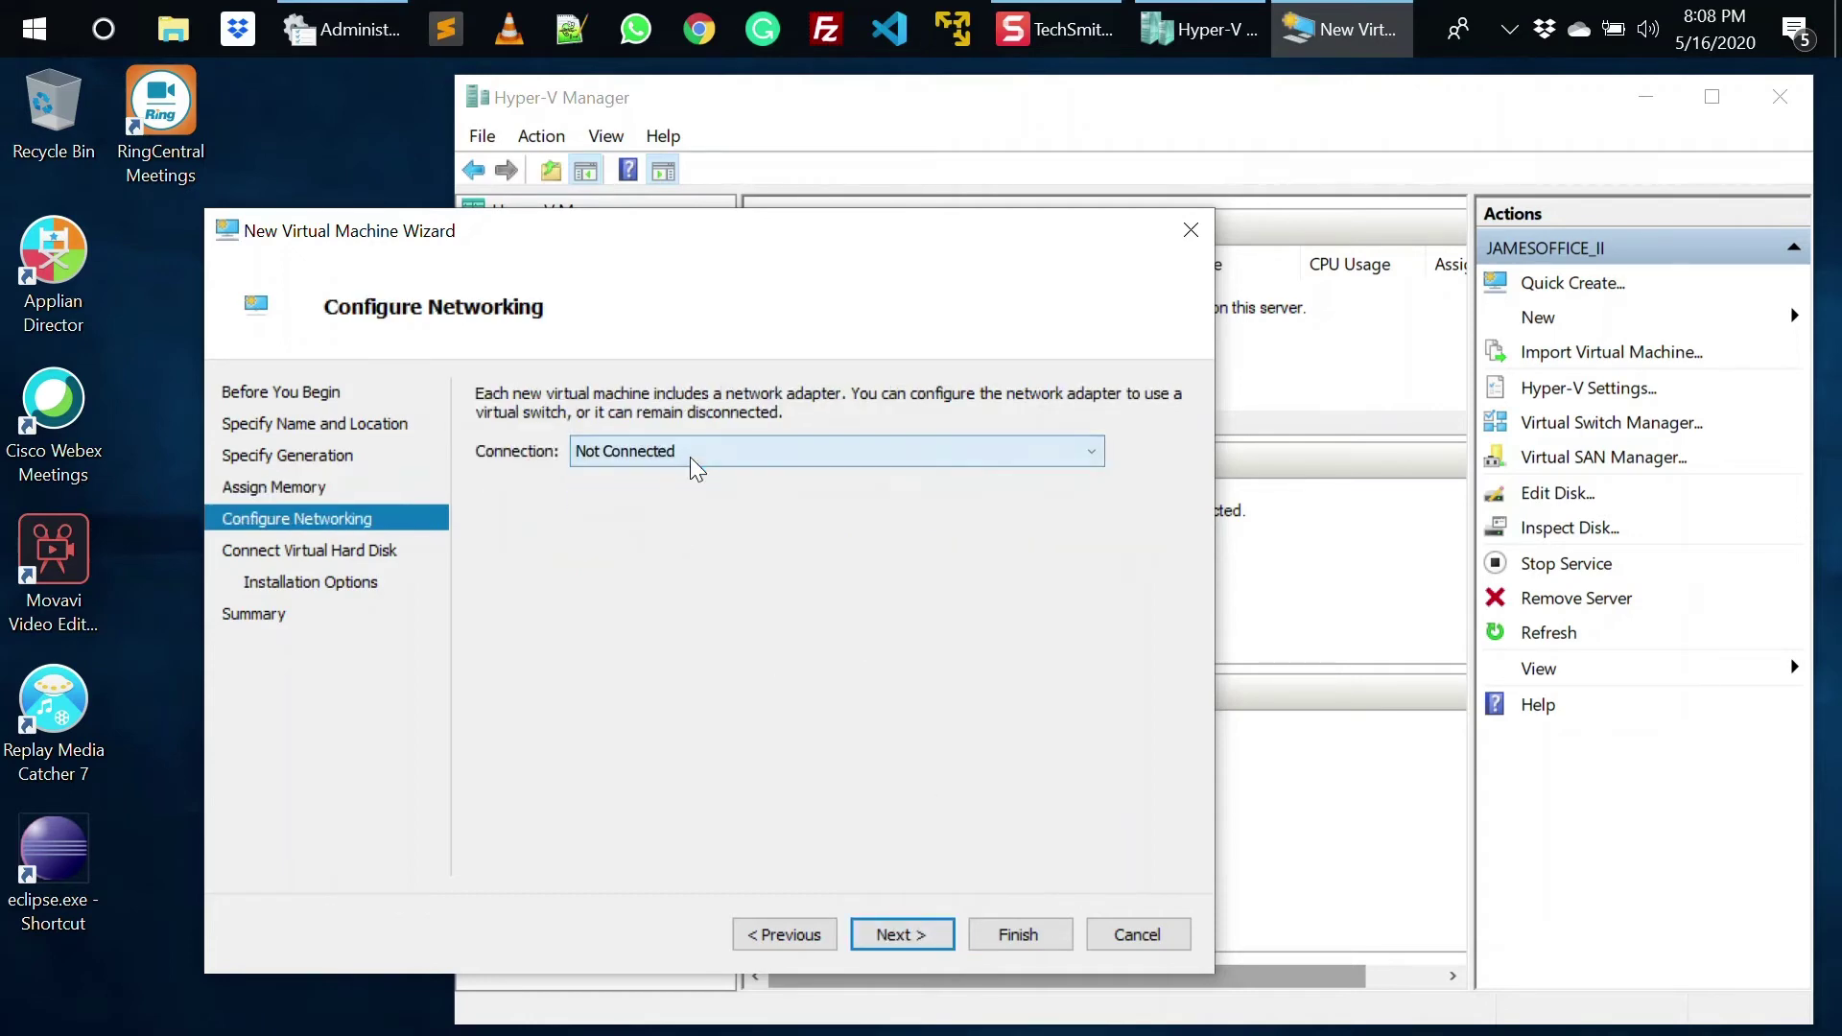
left_click(900, 932)
- Browse for an existing virtual hard disk, then choose to create Microsoft Server14.vhdx with the default location and 127 GB size
left_click(799, 522)
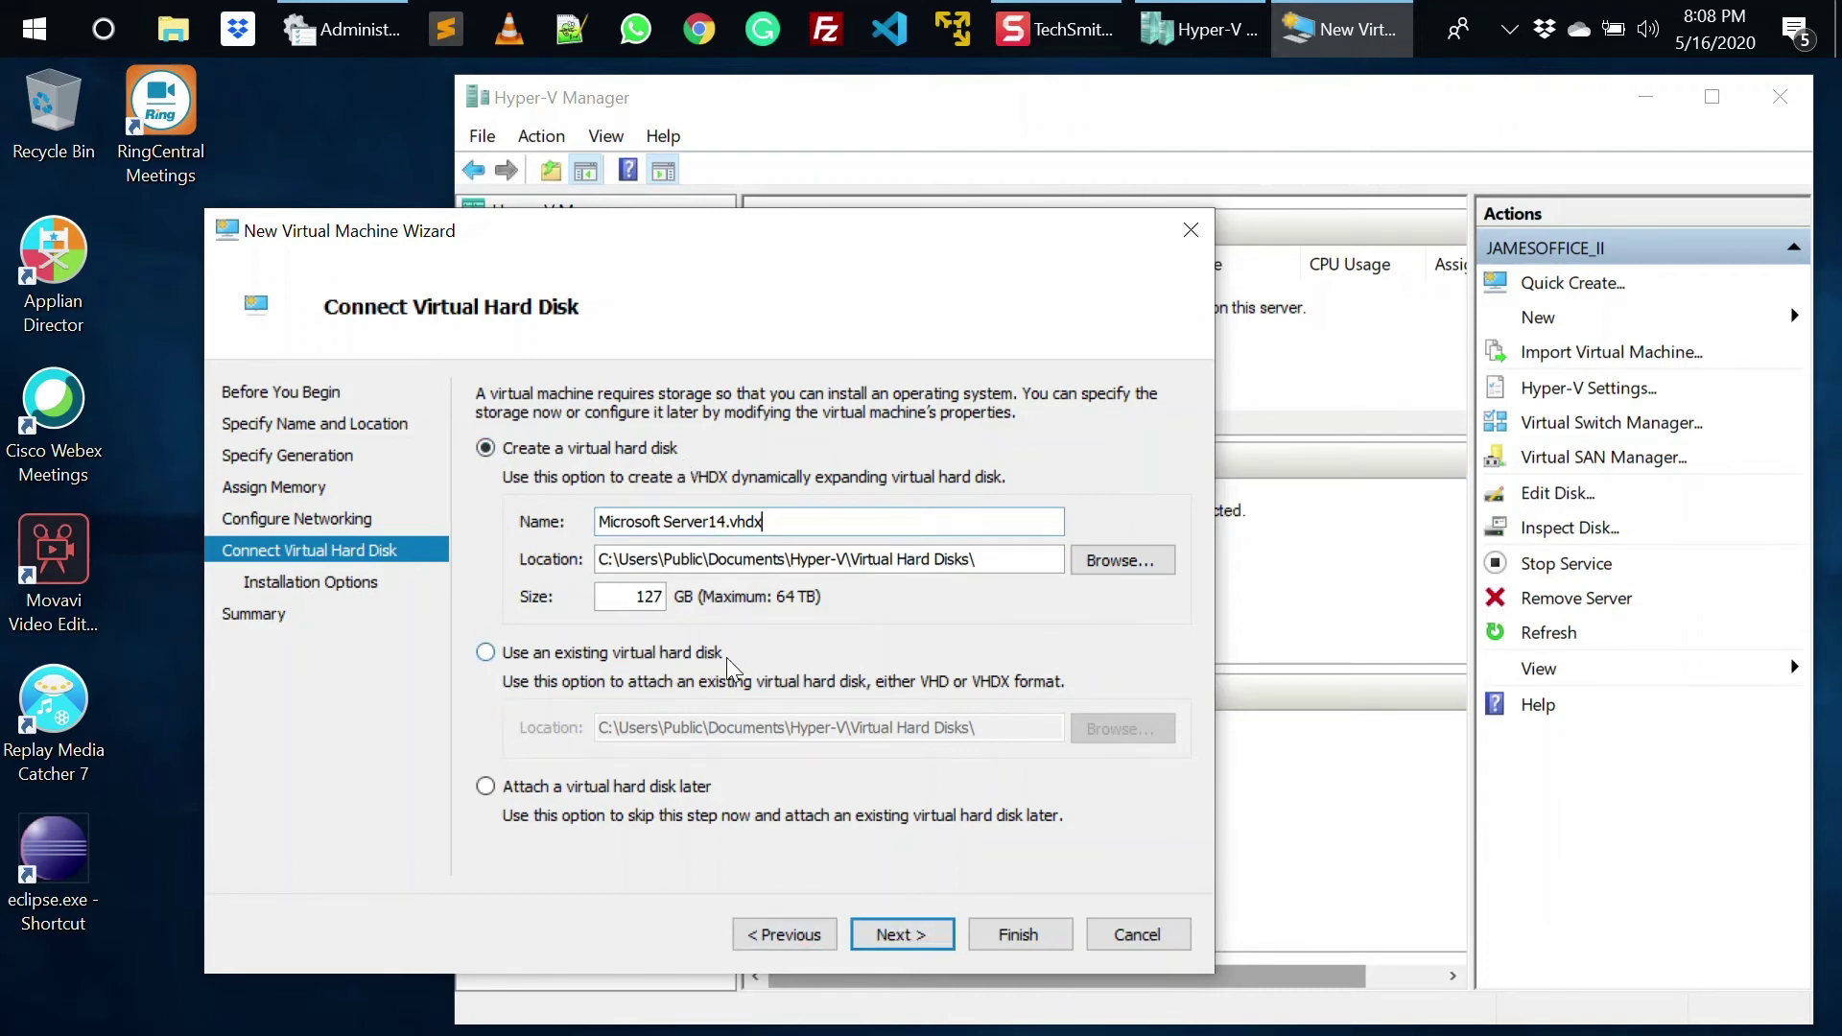
left_click(485, 652)
left_click(1130, 733)
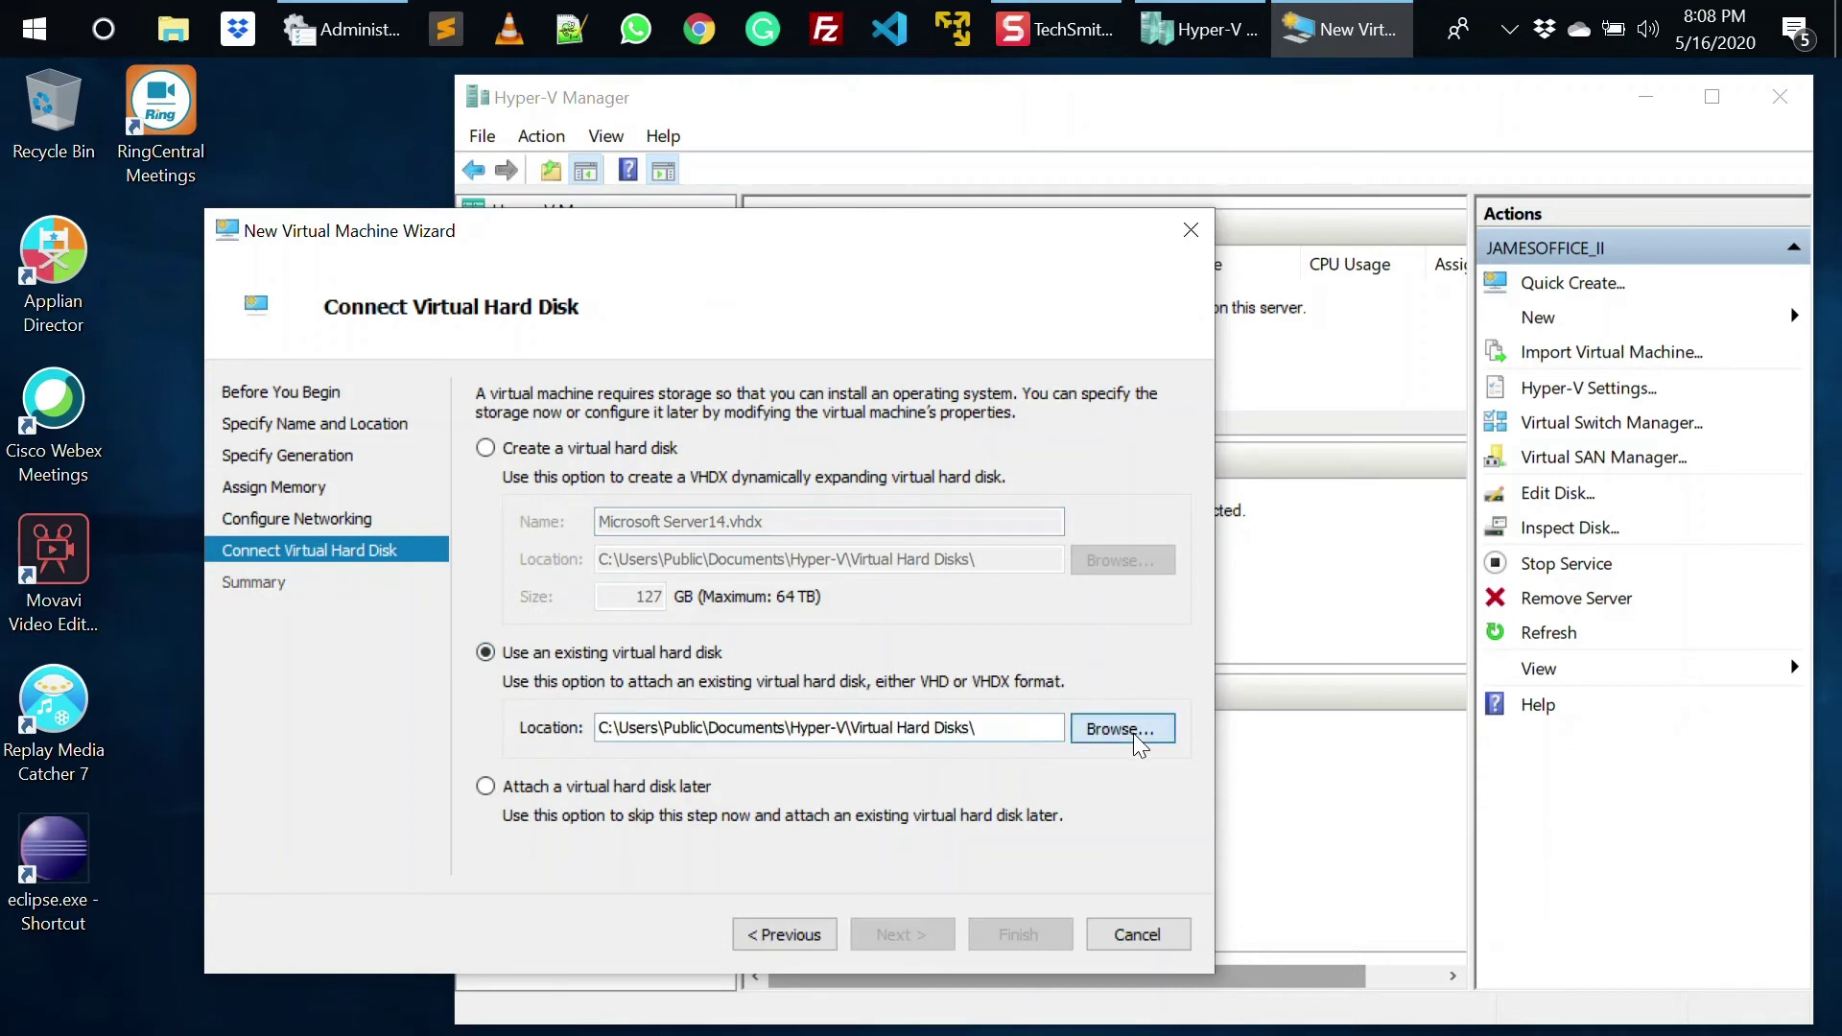
left_click(1002, 890)
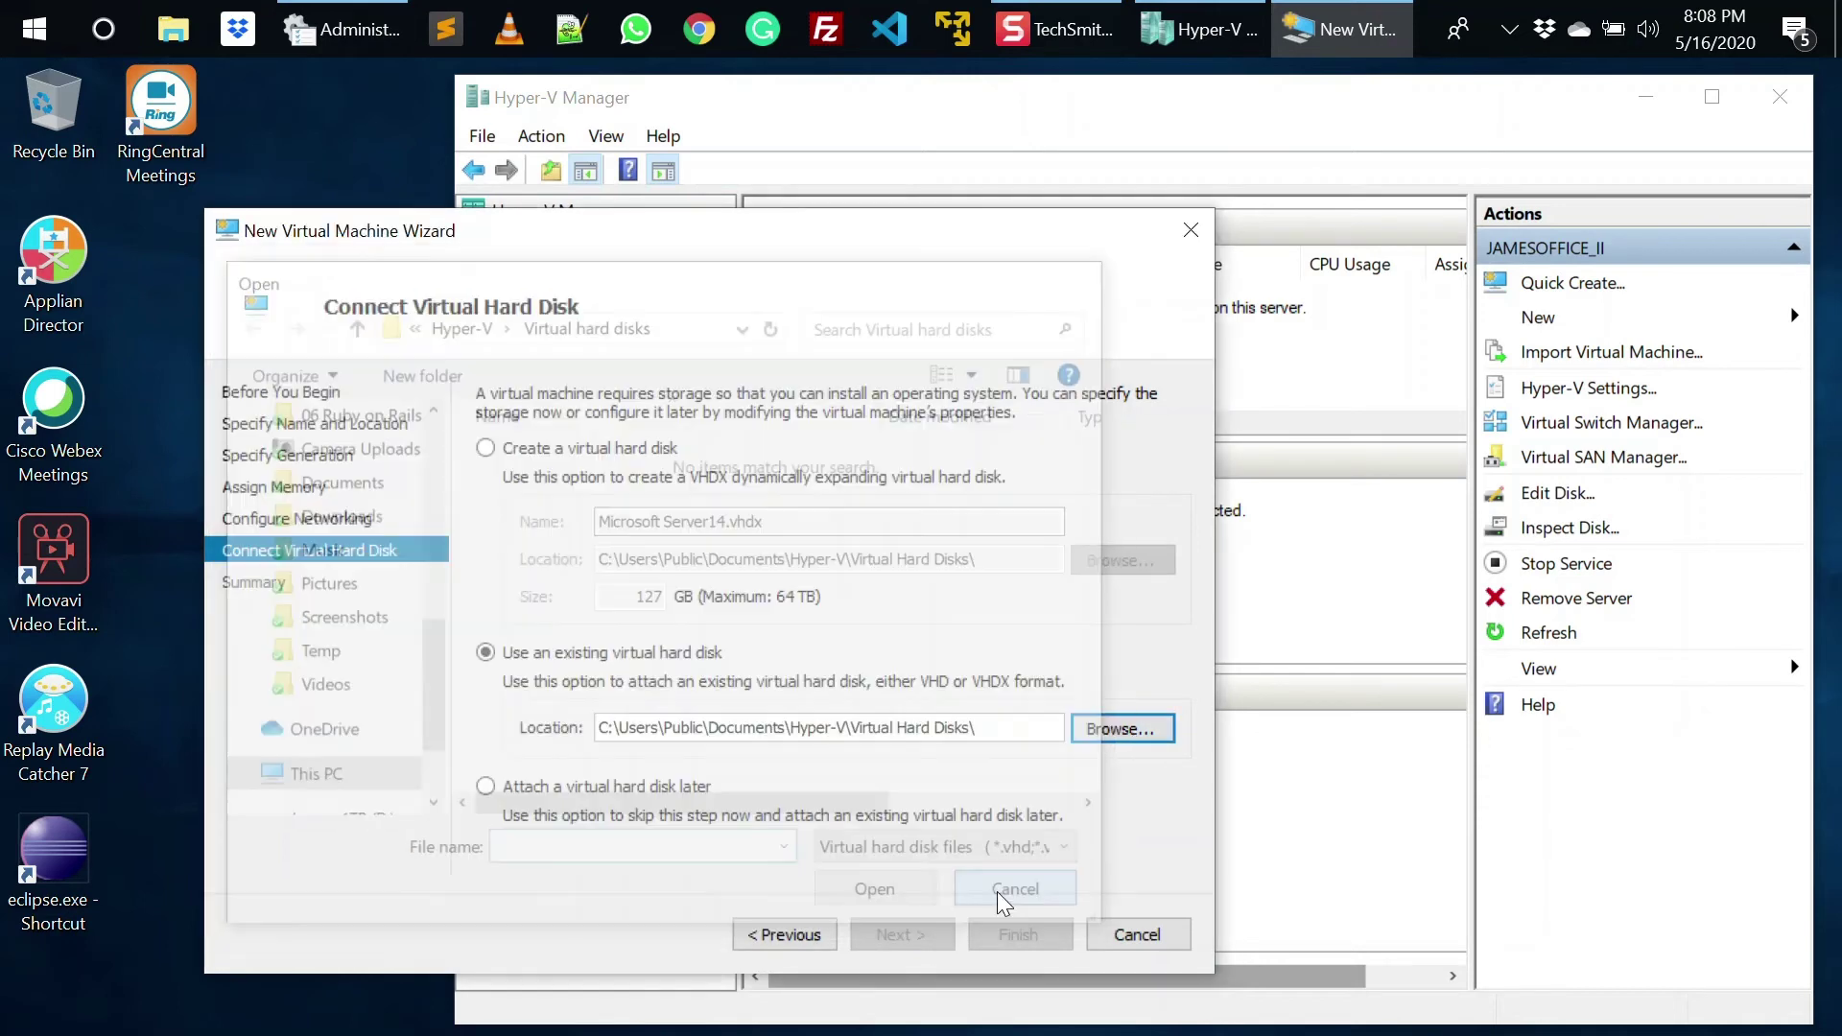
left_click(486, 448)
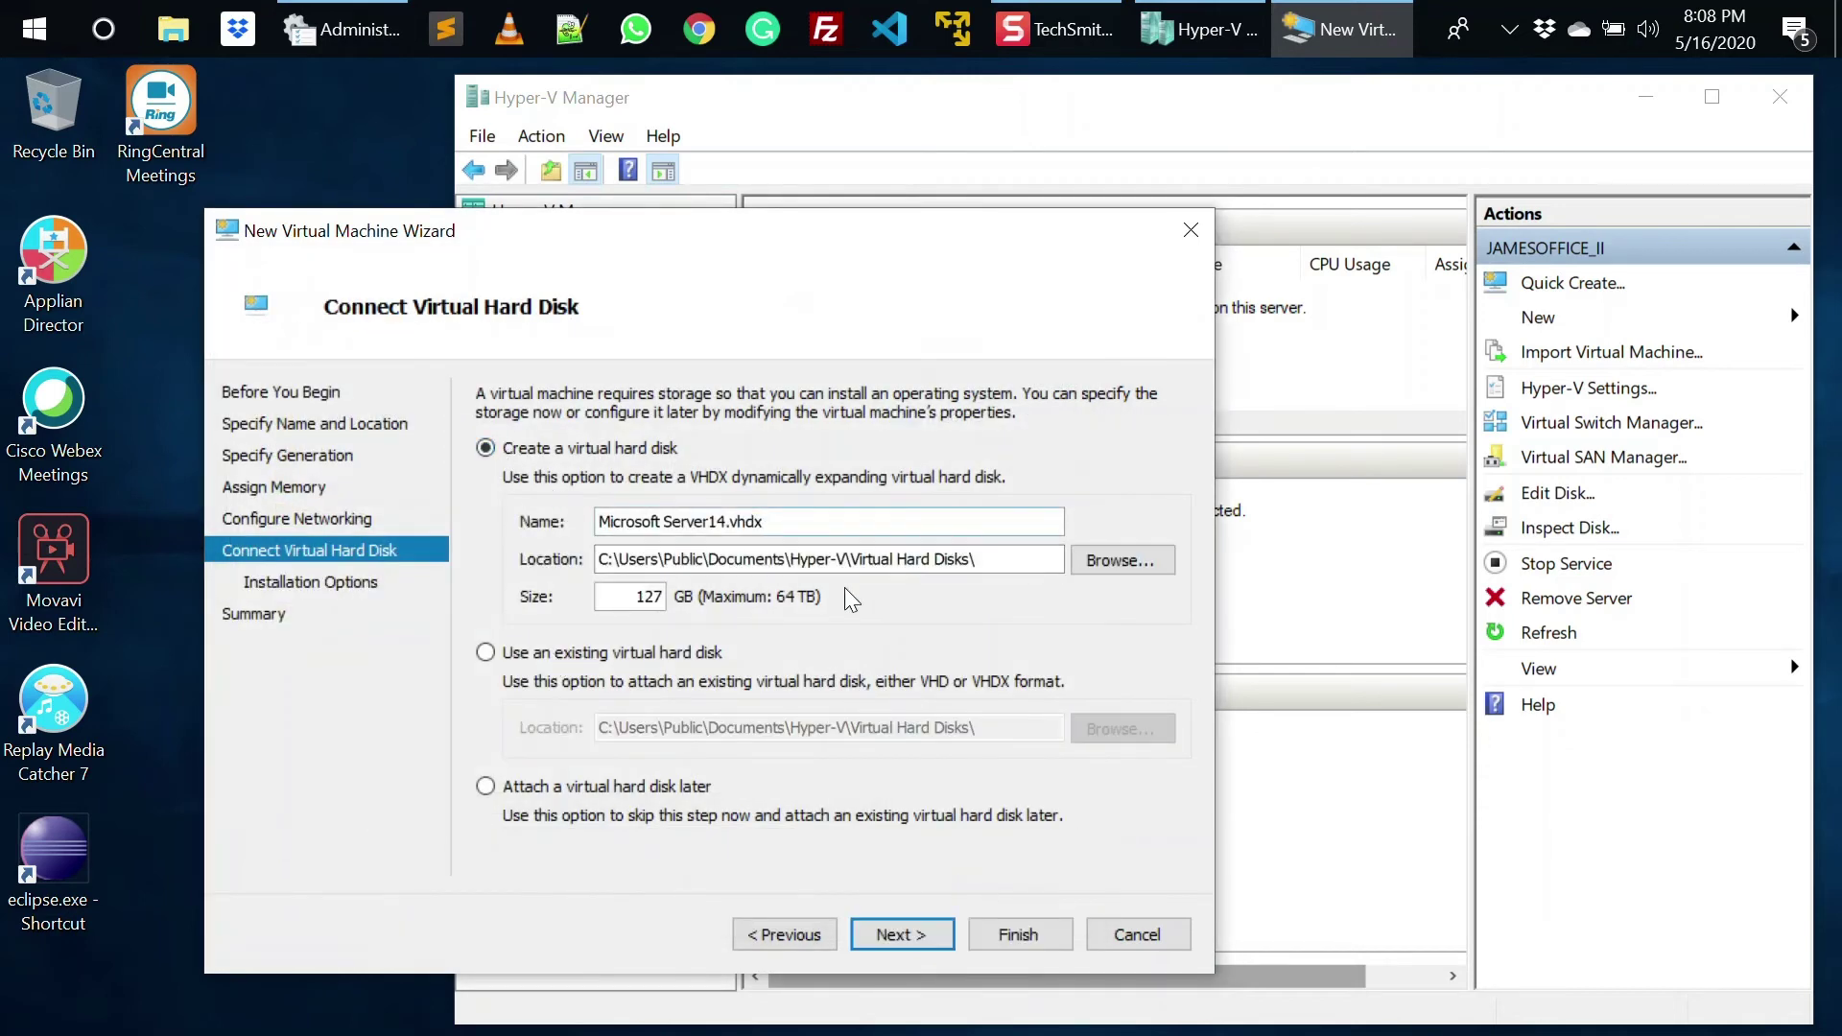
left_click(897, 934)
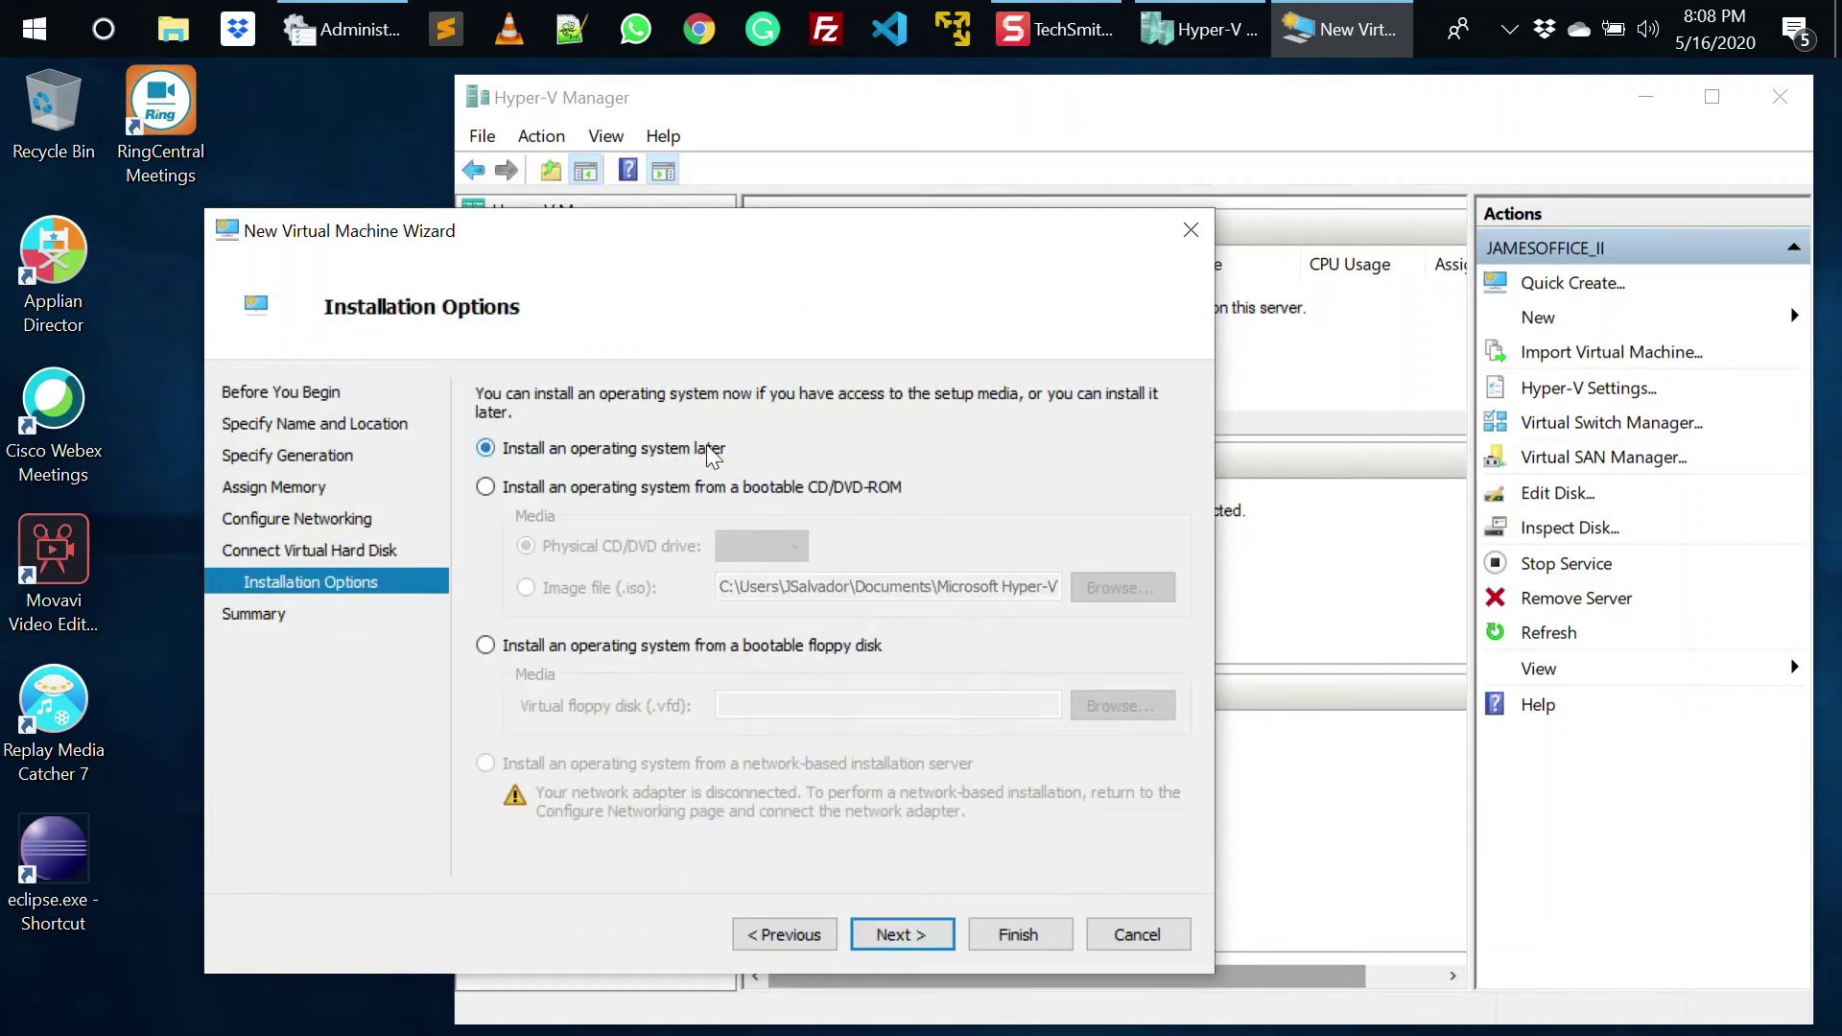
- Choose installation from an ISO image file, look for one in the Dropbox Downloads folder, and cancel the New Virtual Machine Wizard
left_click(486, 488)
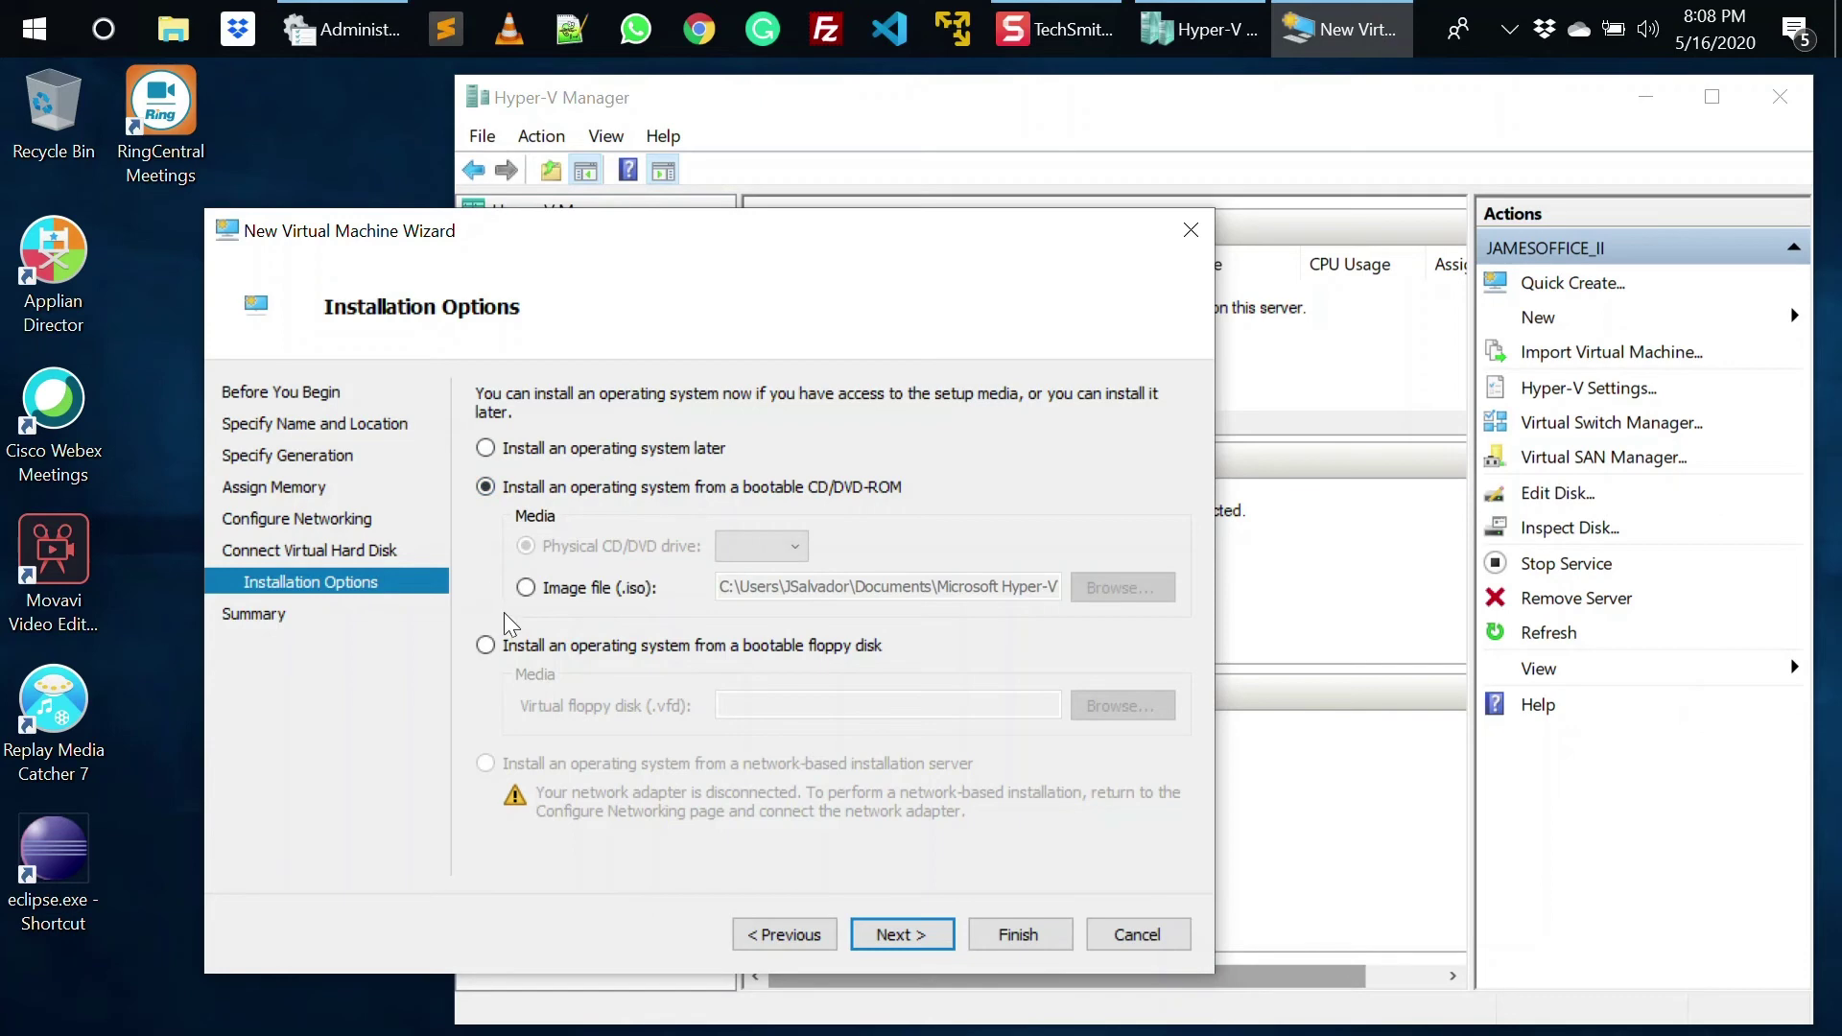
left_click(537, 586)
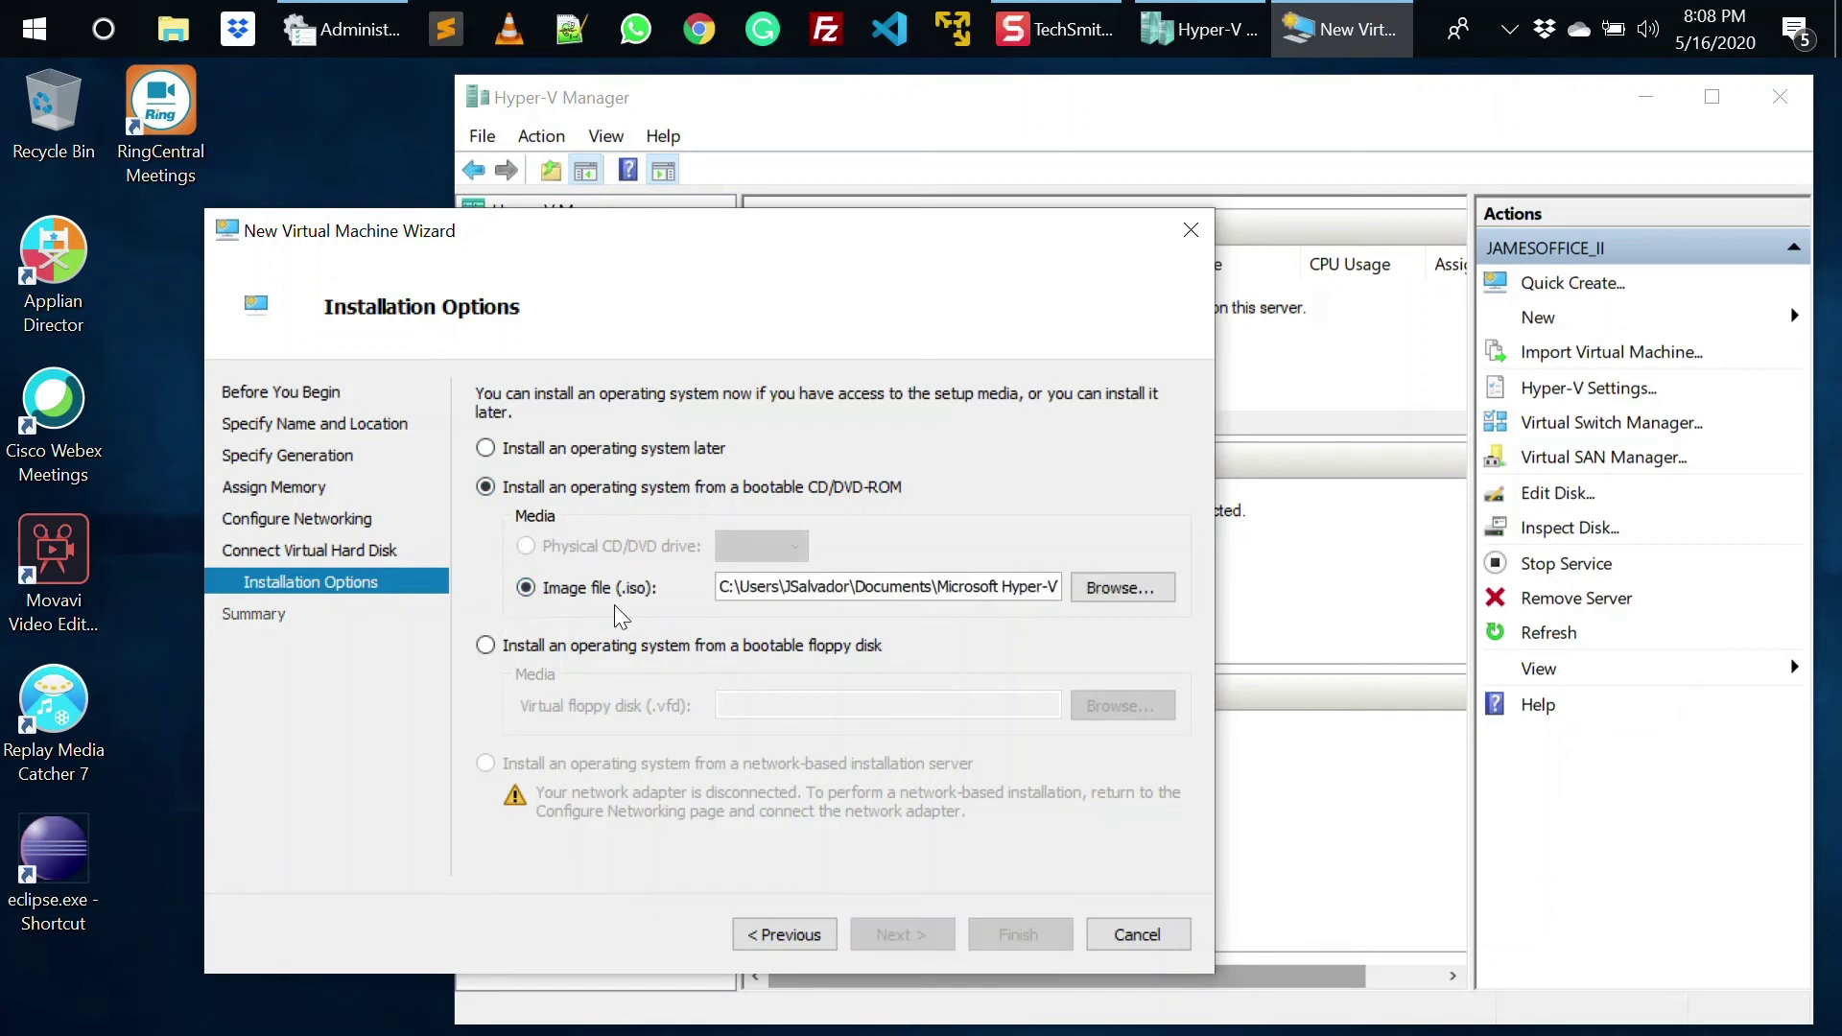
left_click(1118, 591)
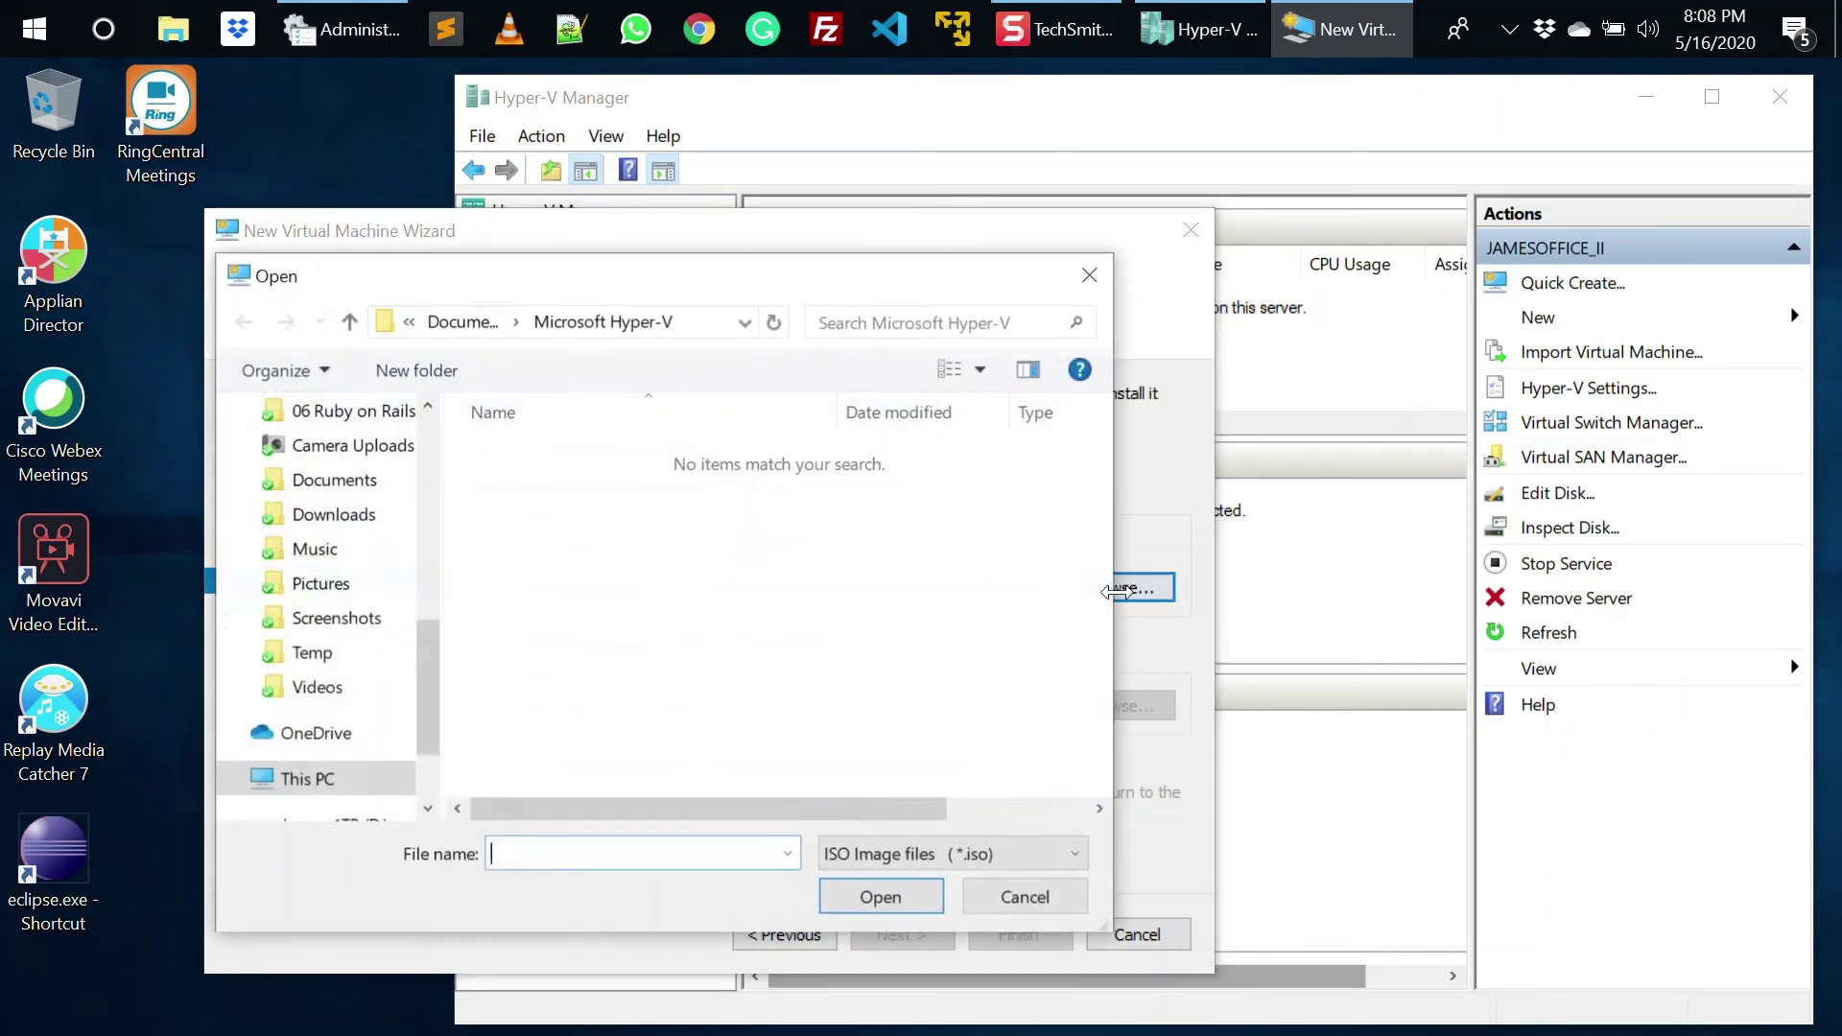
left_click(326, 515)
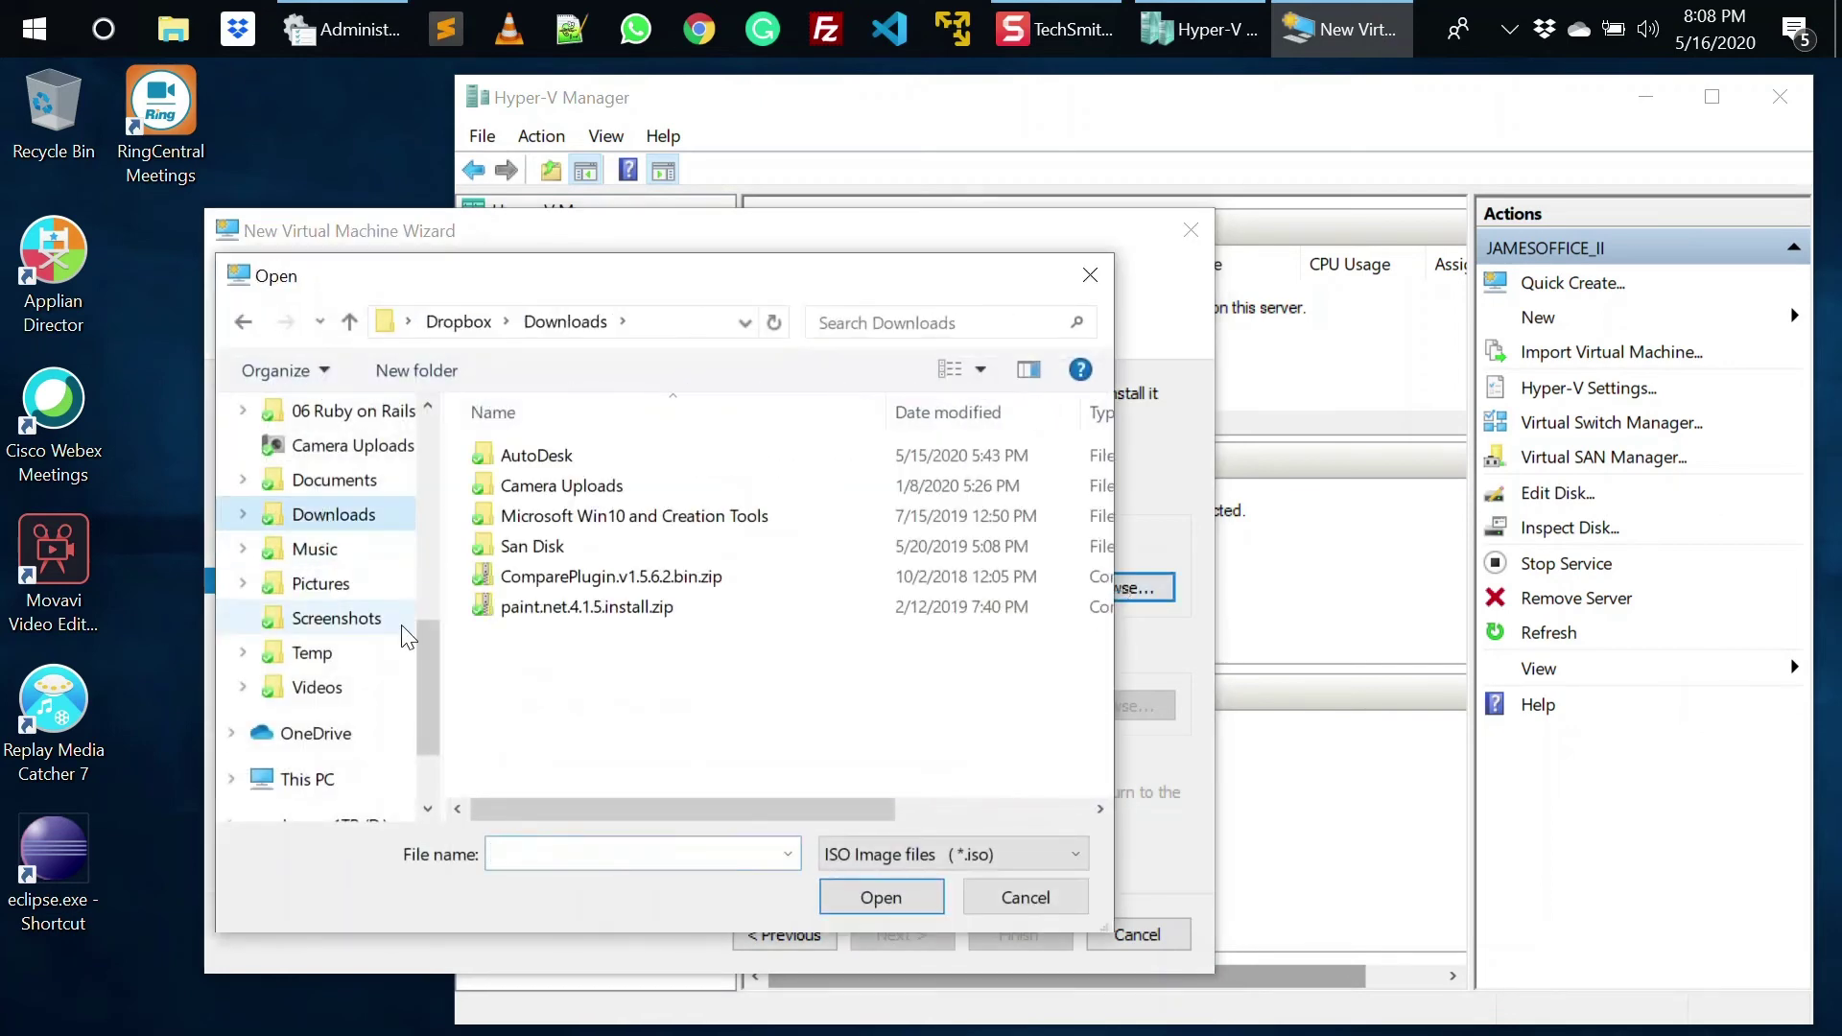
left_click(1028, 896)
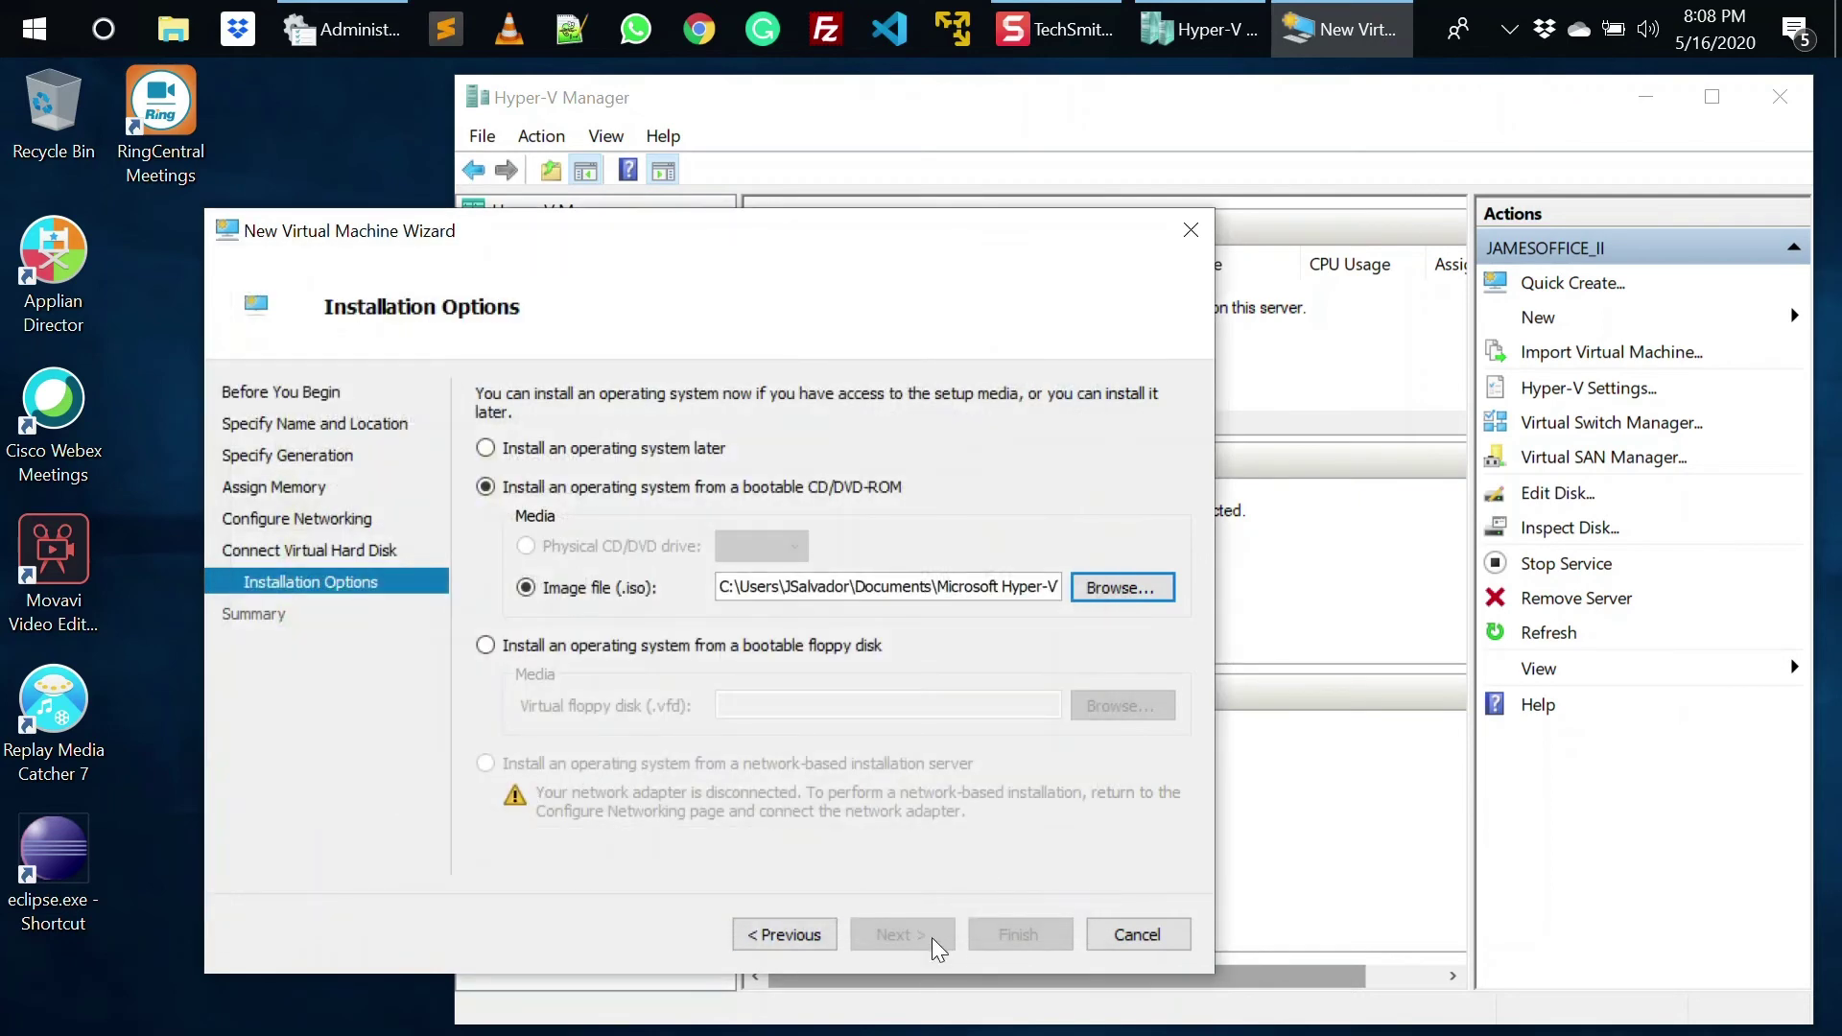
left_click(1126, 938)
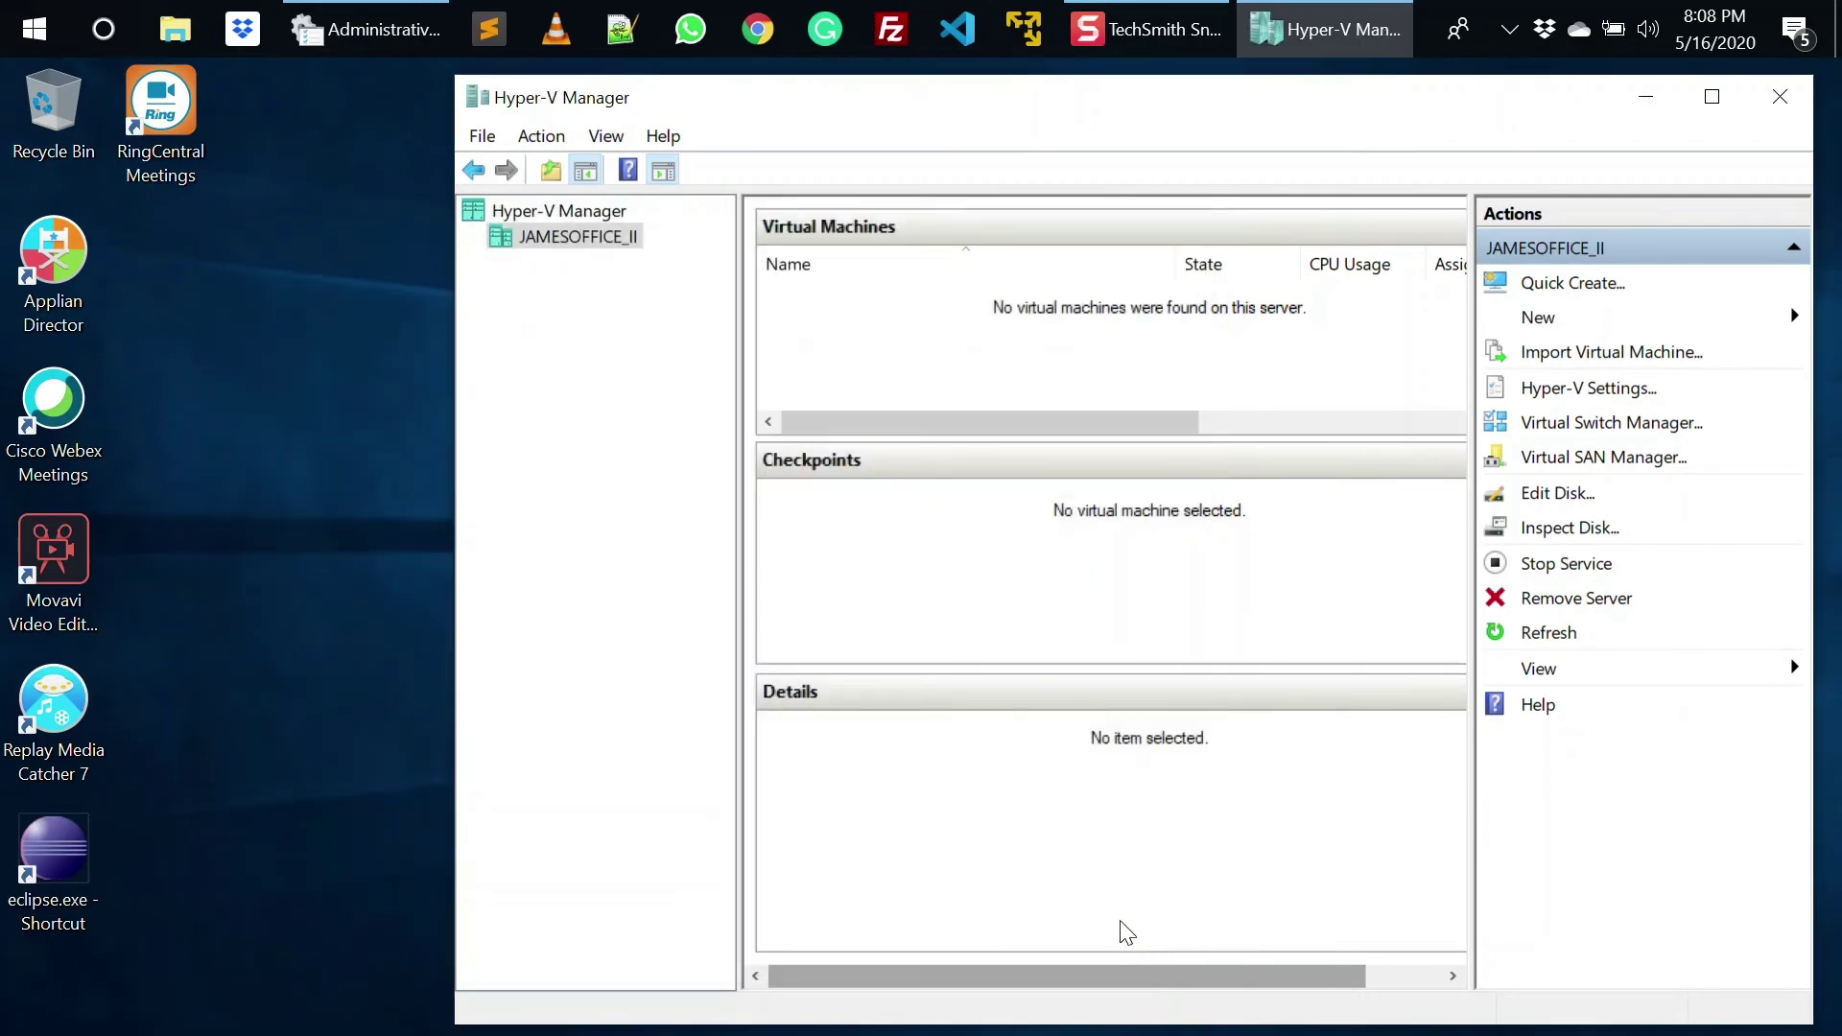
- Check the host's virtual machine list and close Hyper-V Manager
left_click(554, 219)
left_click(555, 236)
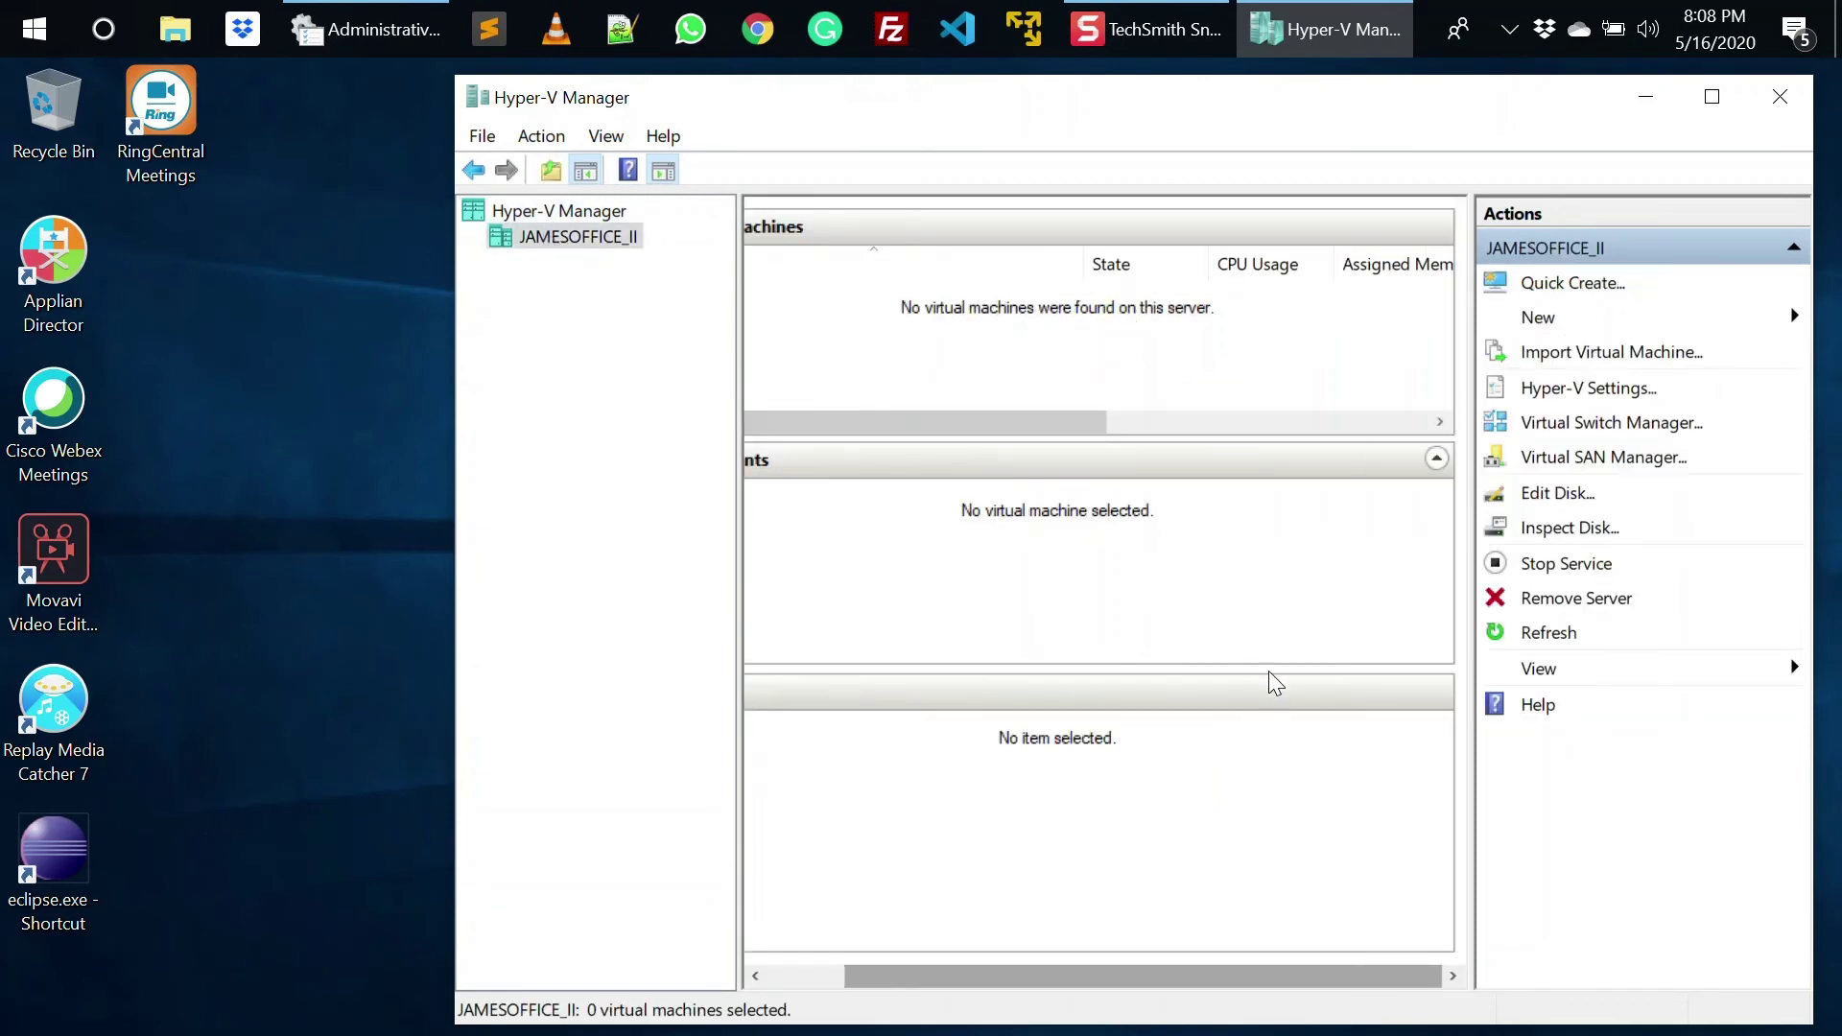
left_click_drag(1549, 101, 1530, 103)
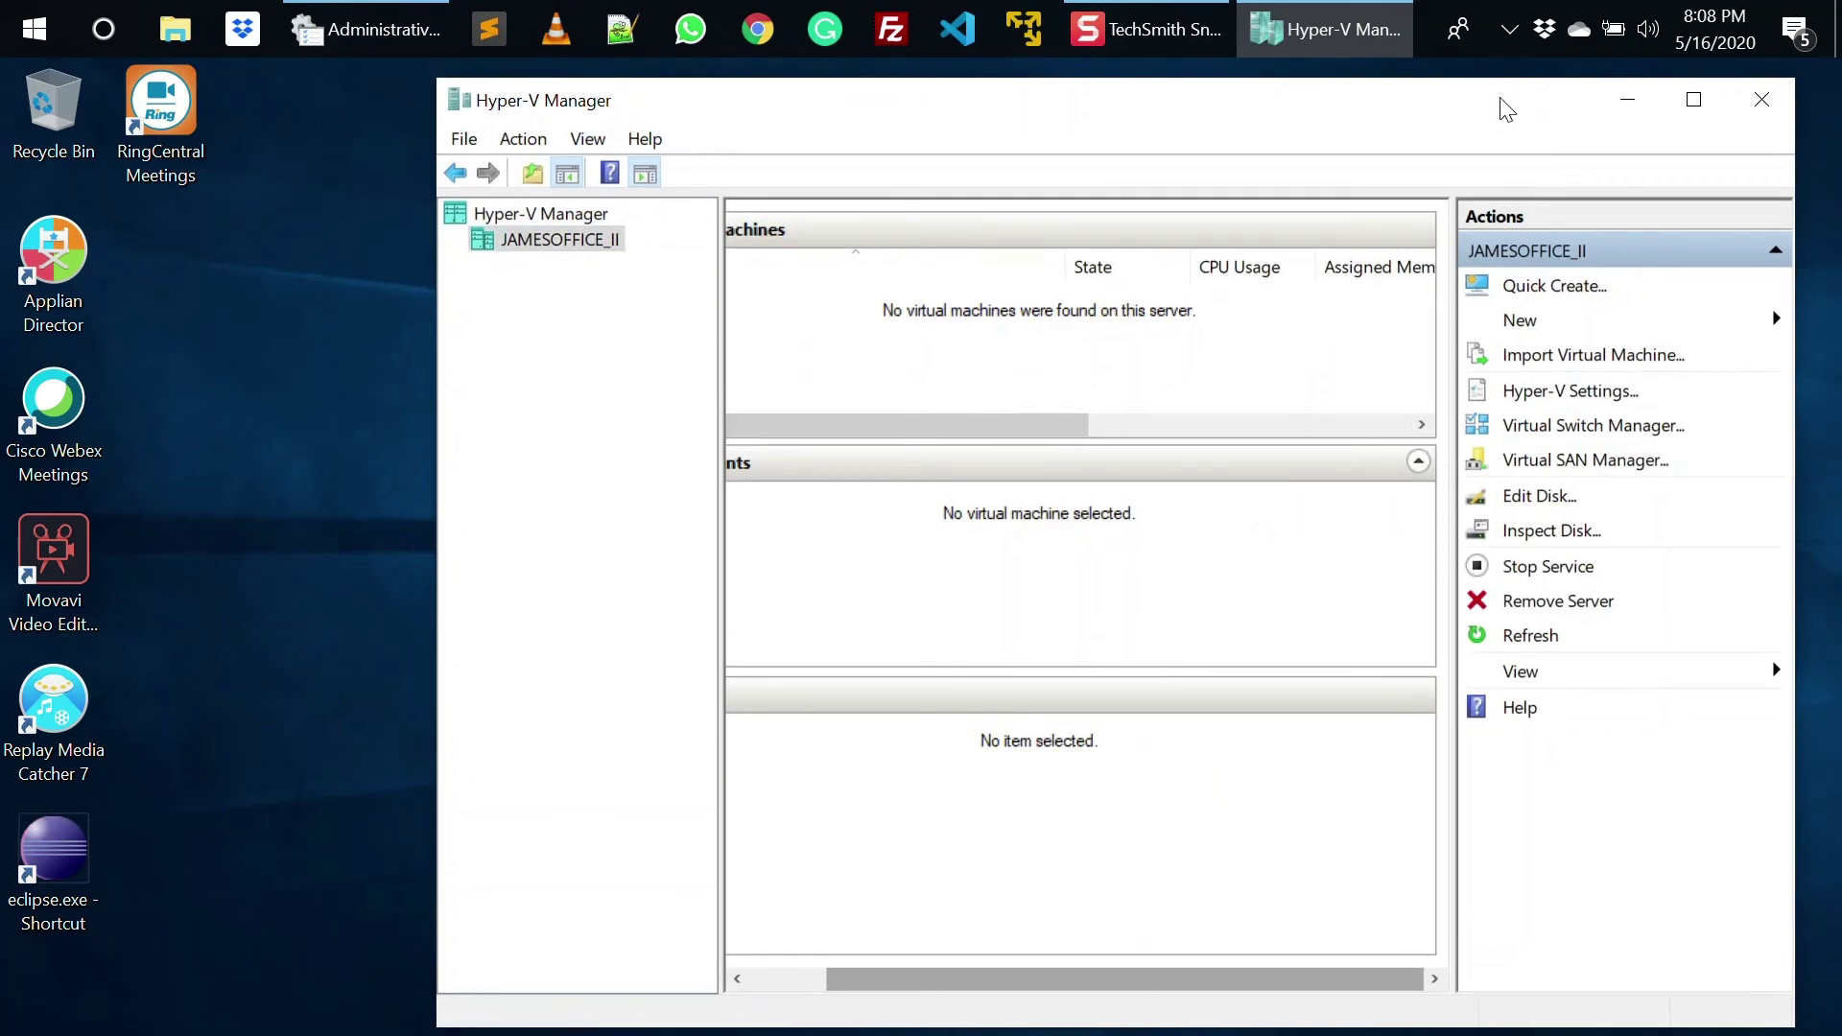
left_click(1745, 109)
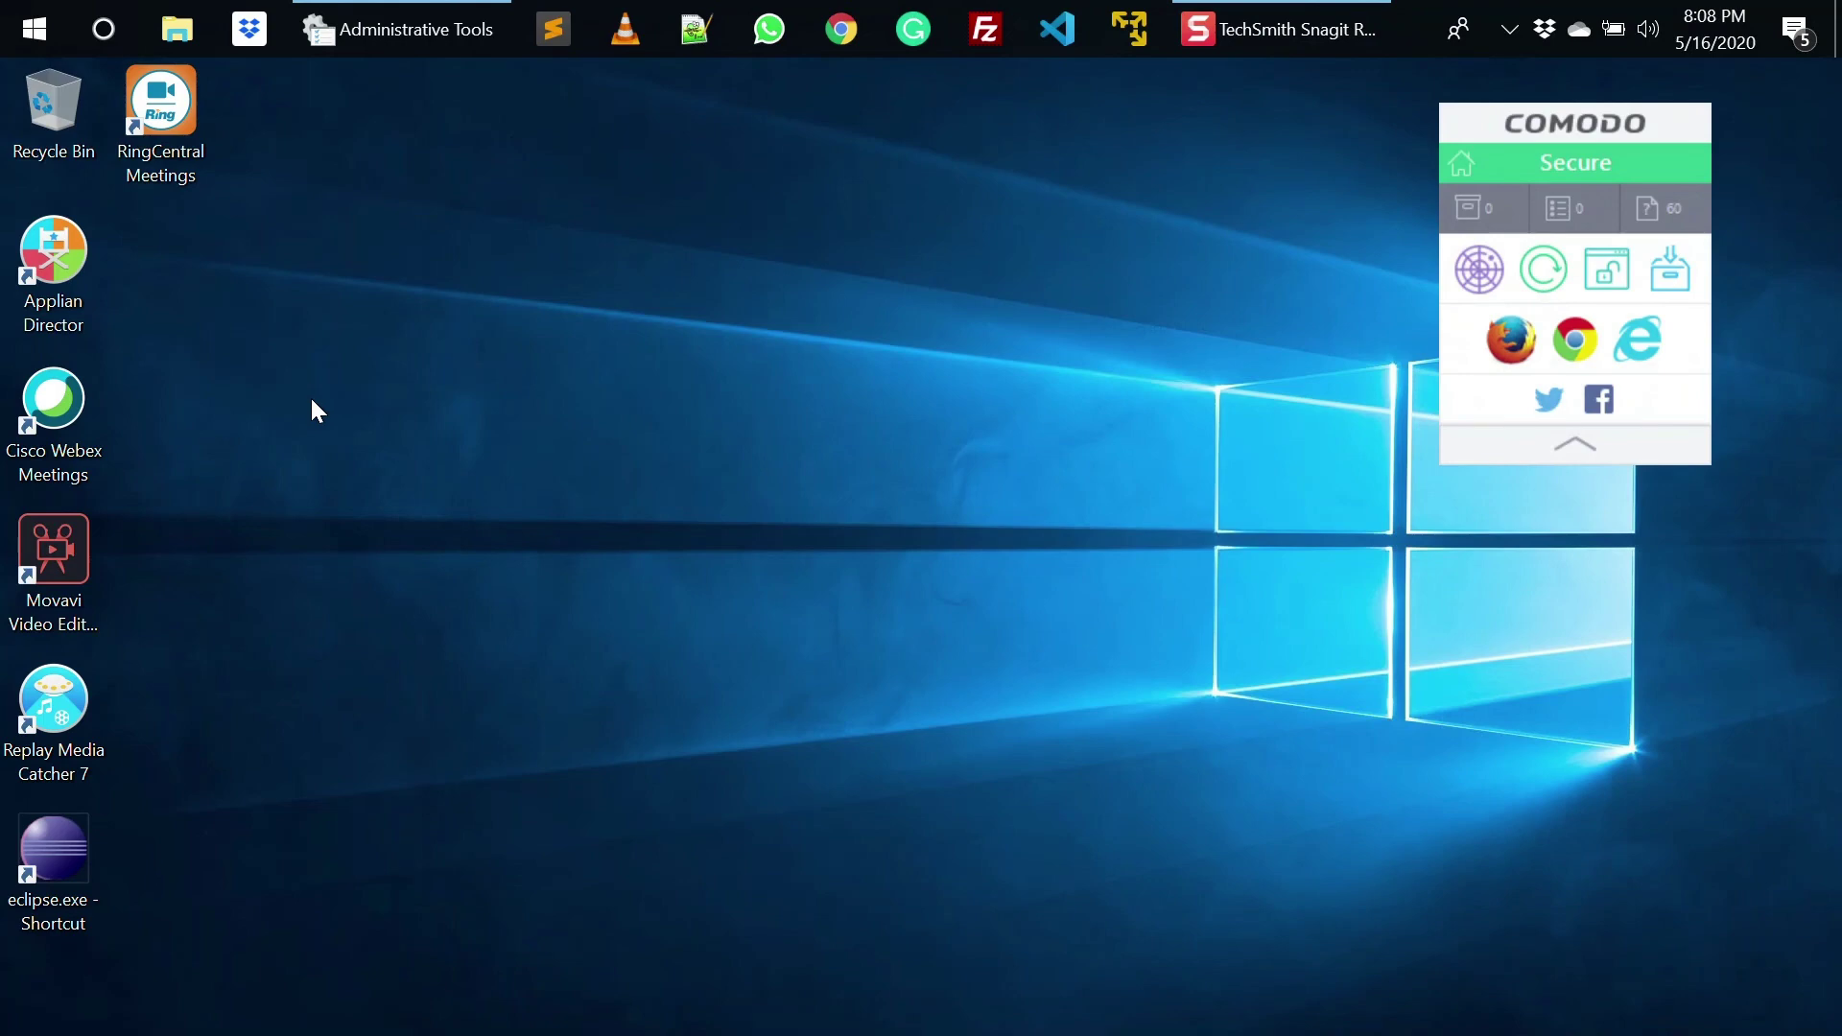
- Open Control Panel through the Run dialog, choosing it from the previously run commands
key("super+r")
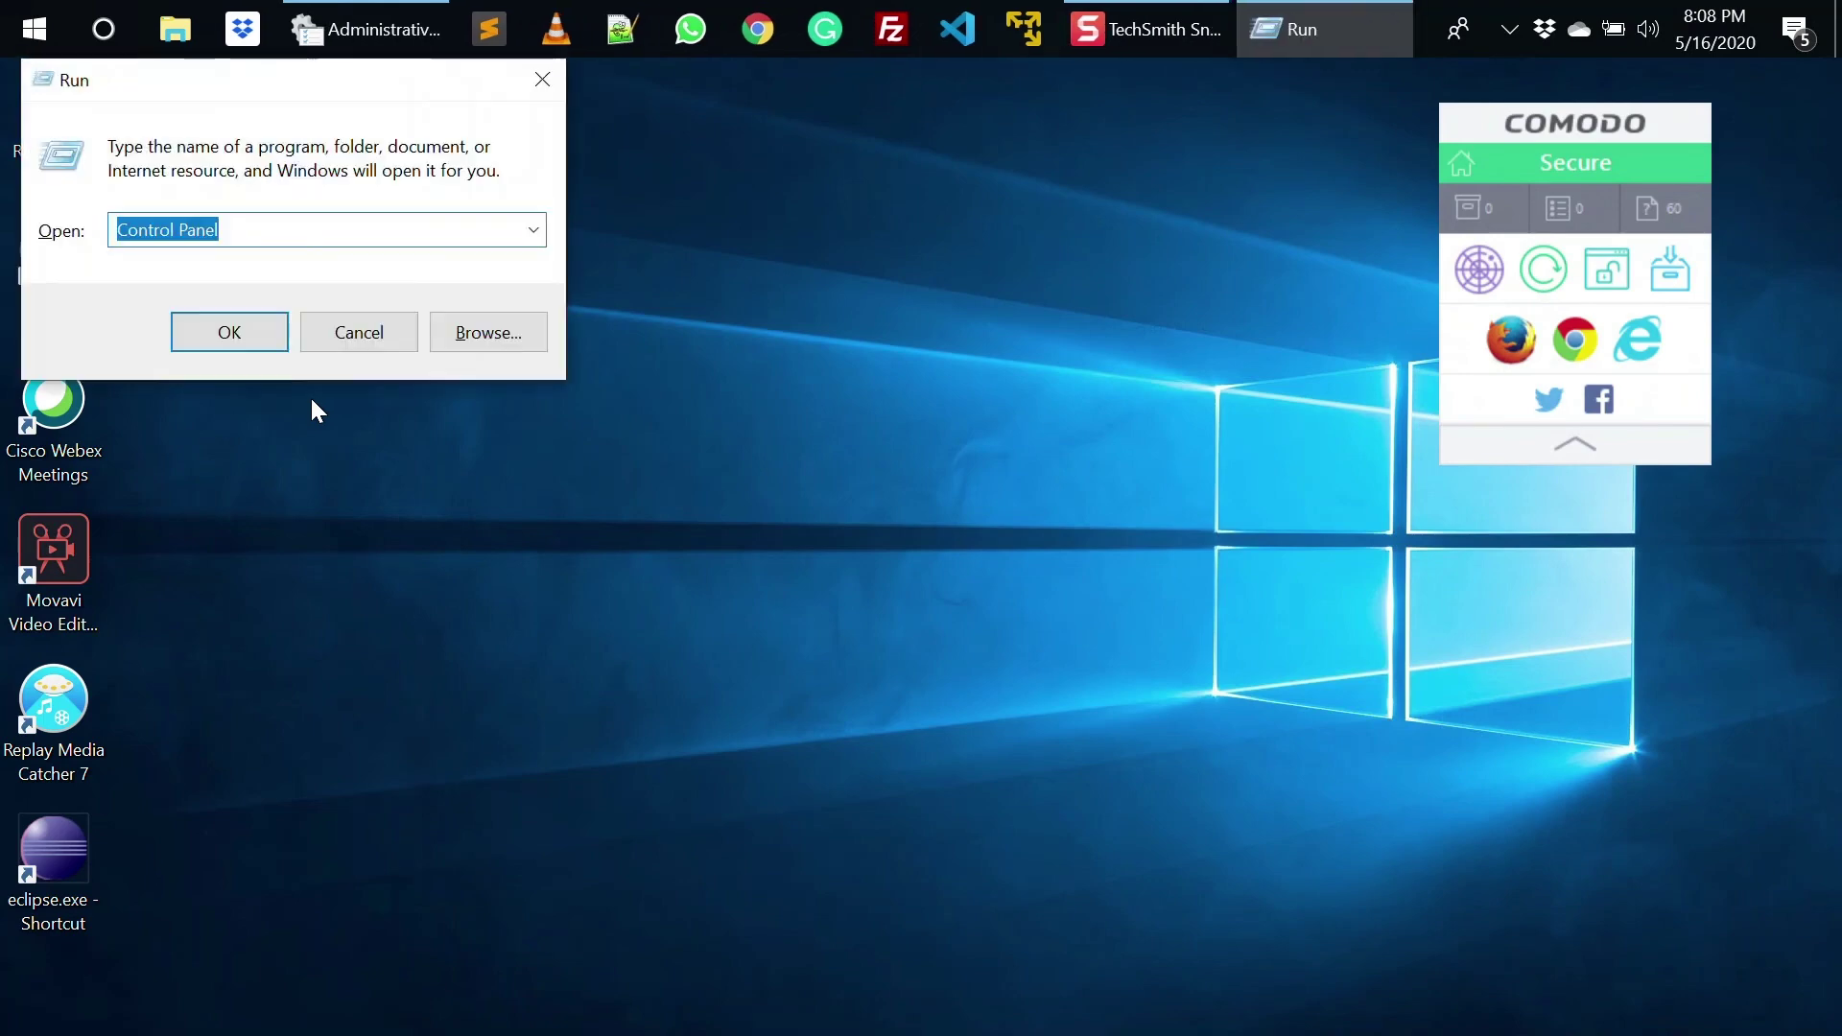
left_click(533, 230)
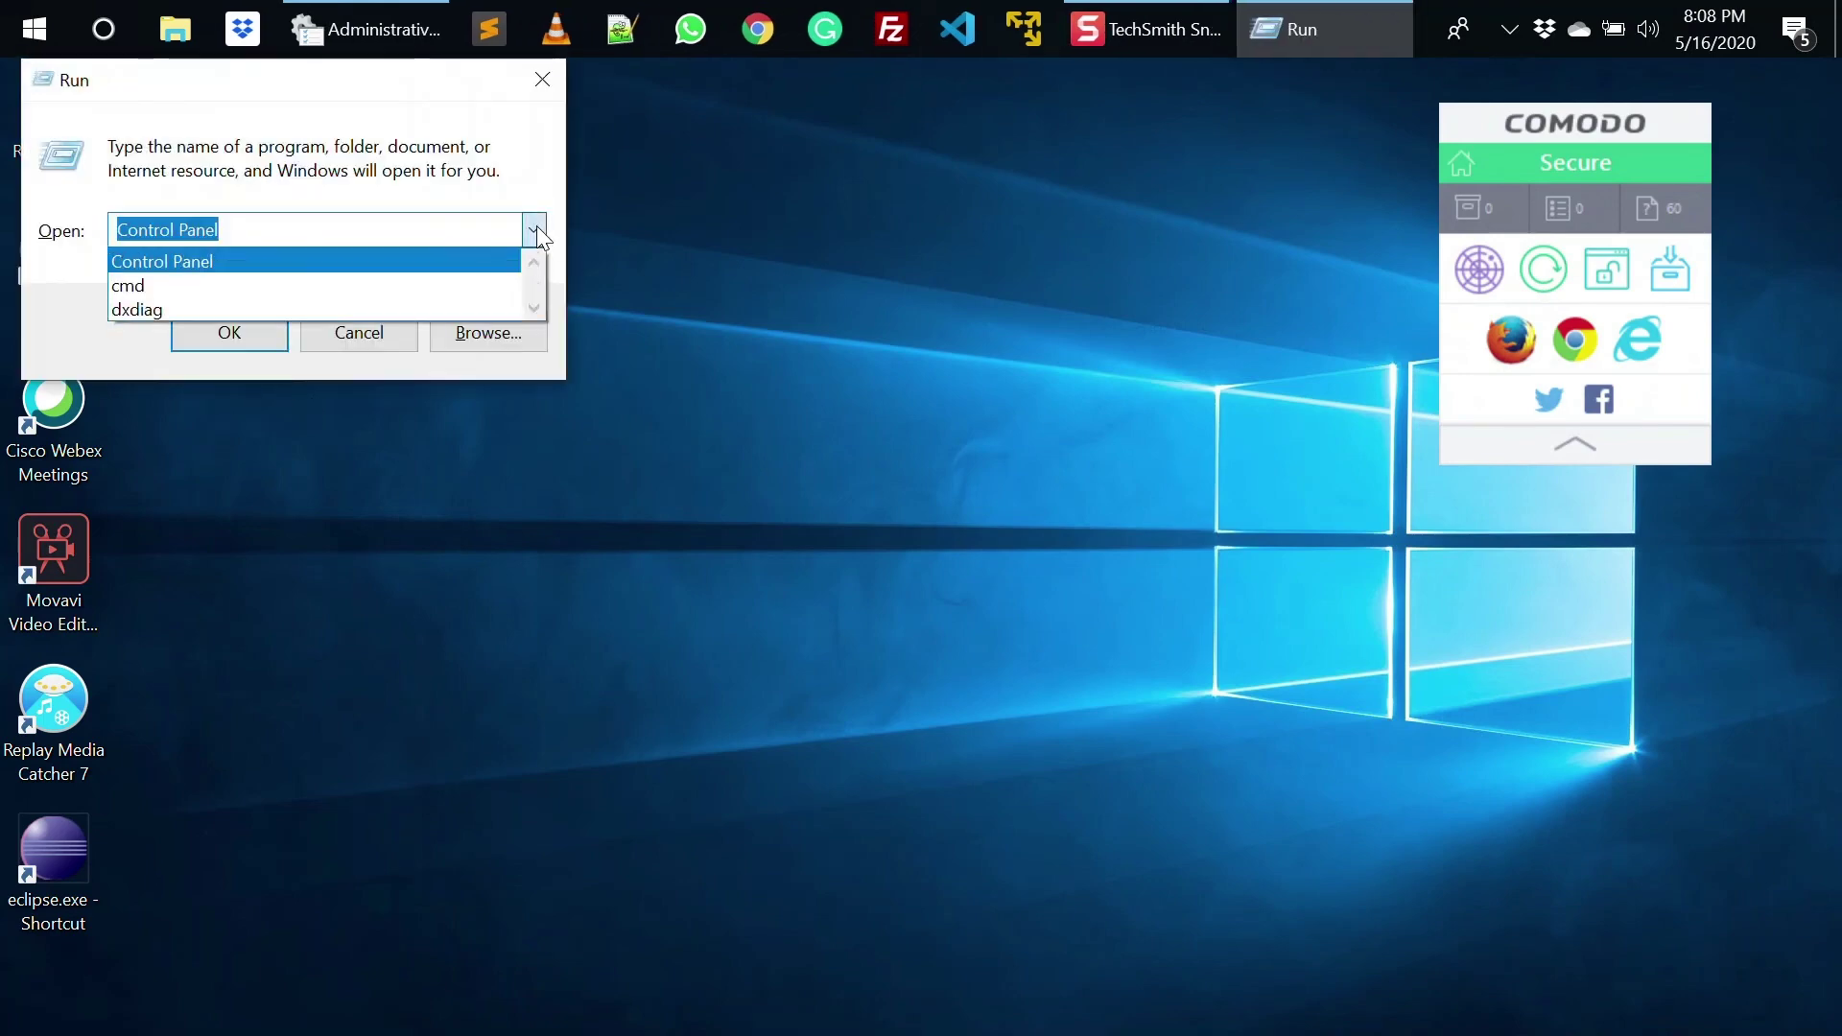
left_click(278, 264)
left_click(229, 333)
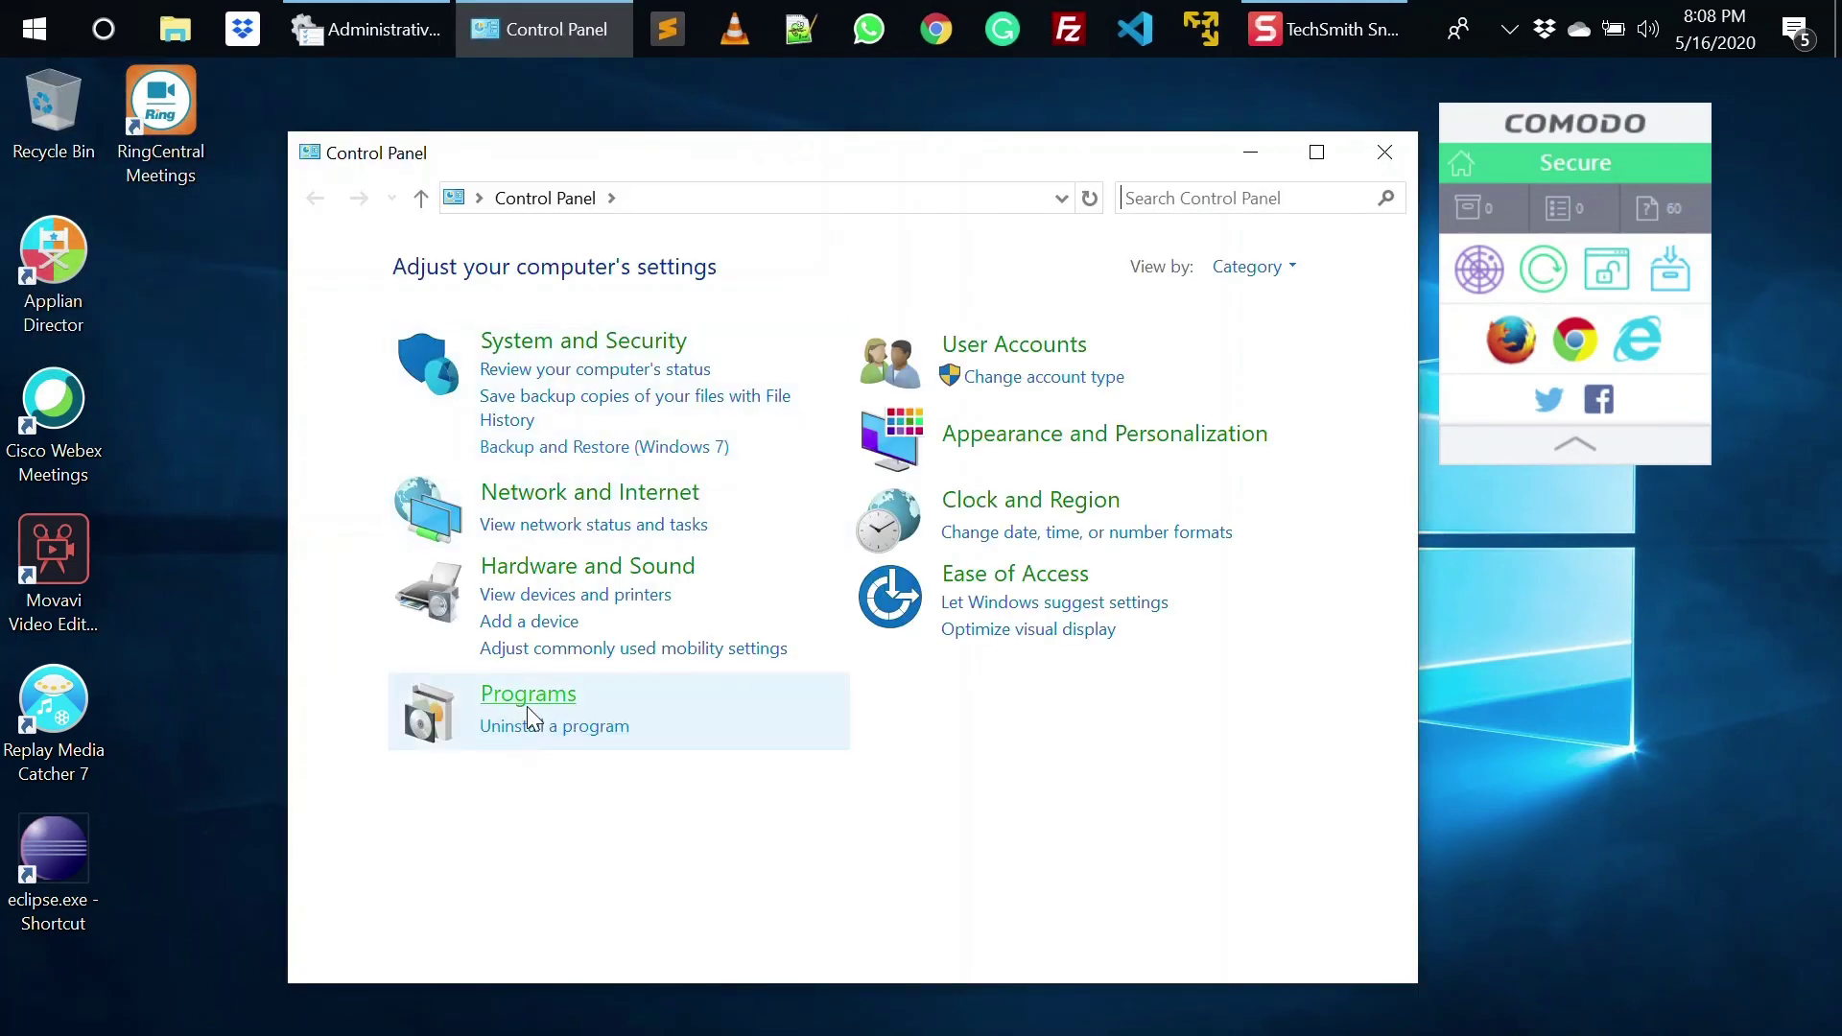
- Open the Windows features list from Programs and Features, turn off the Hyper-V feature, and apply the change
left_click(526, 703)
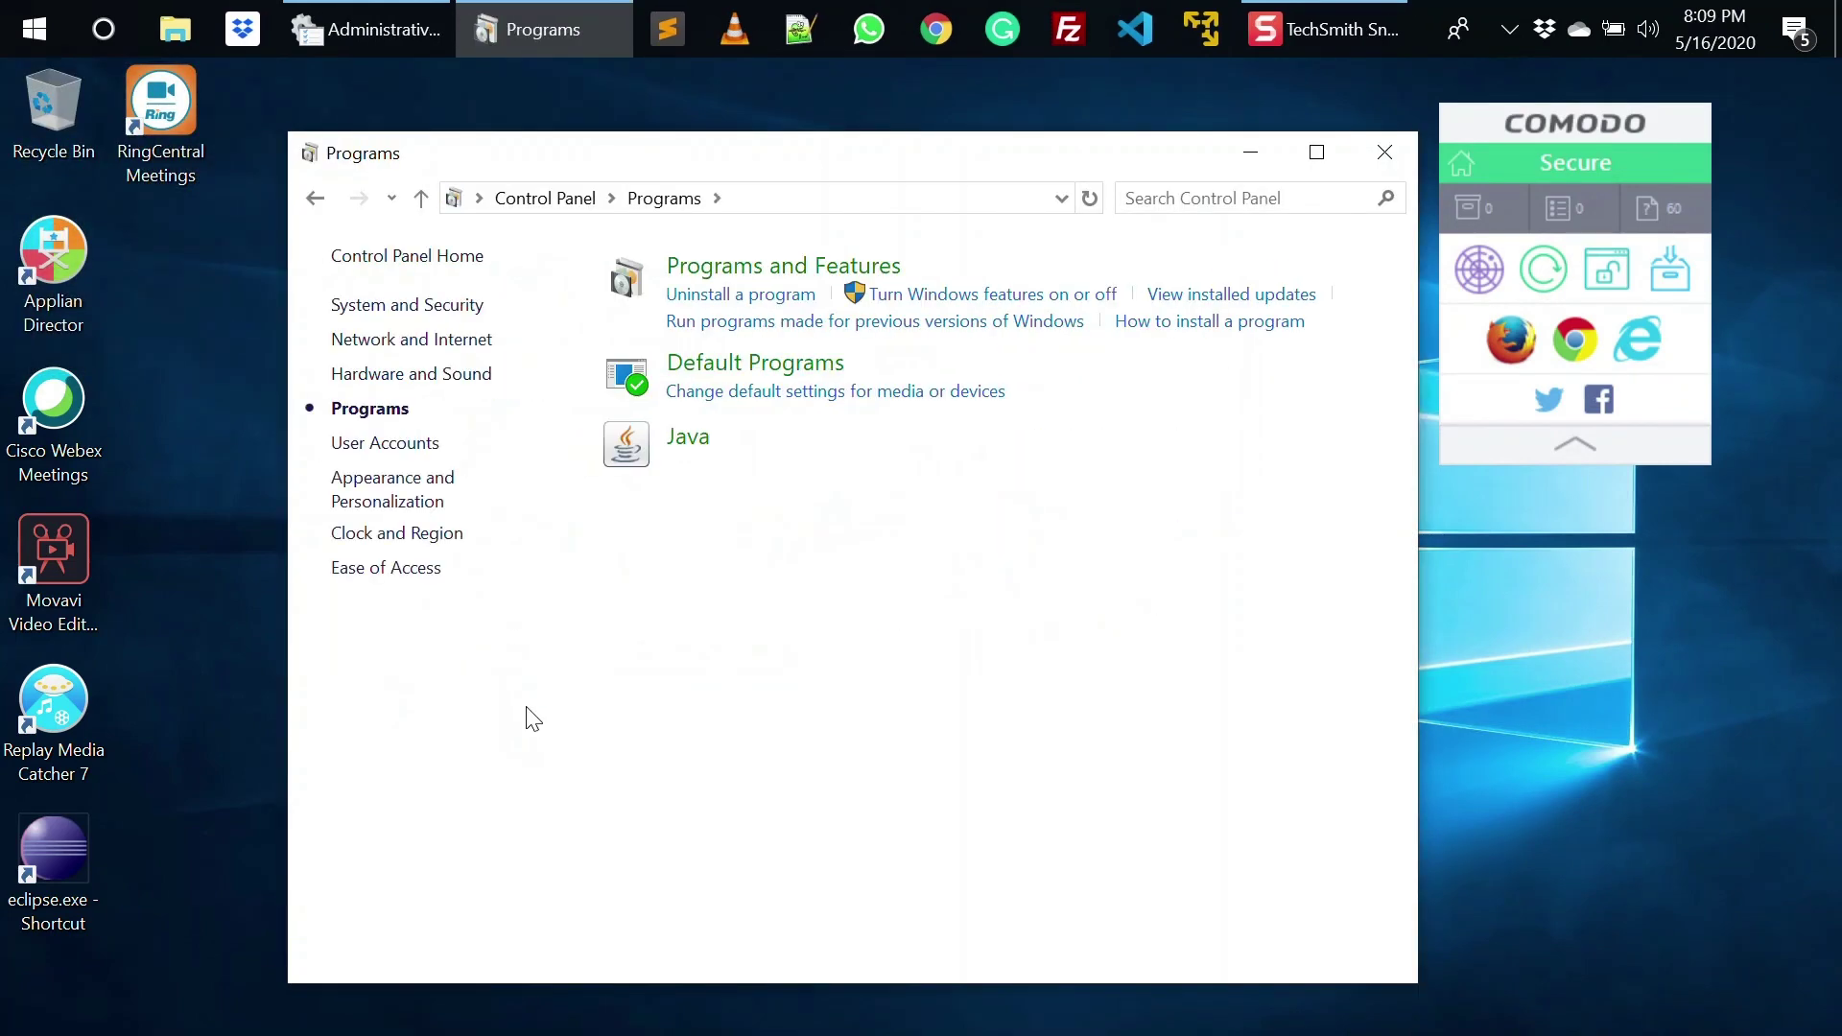
left_click(745, 276)
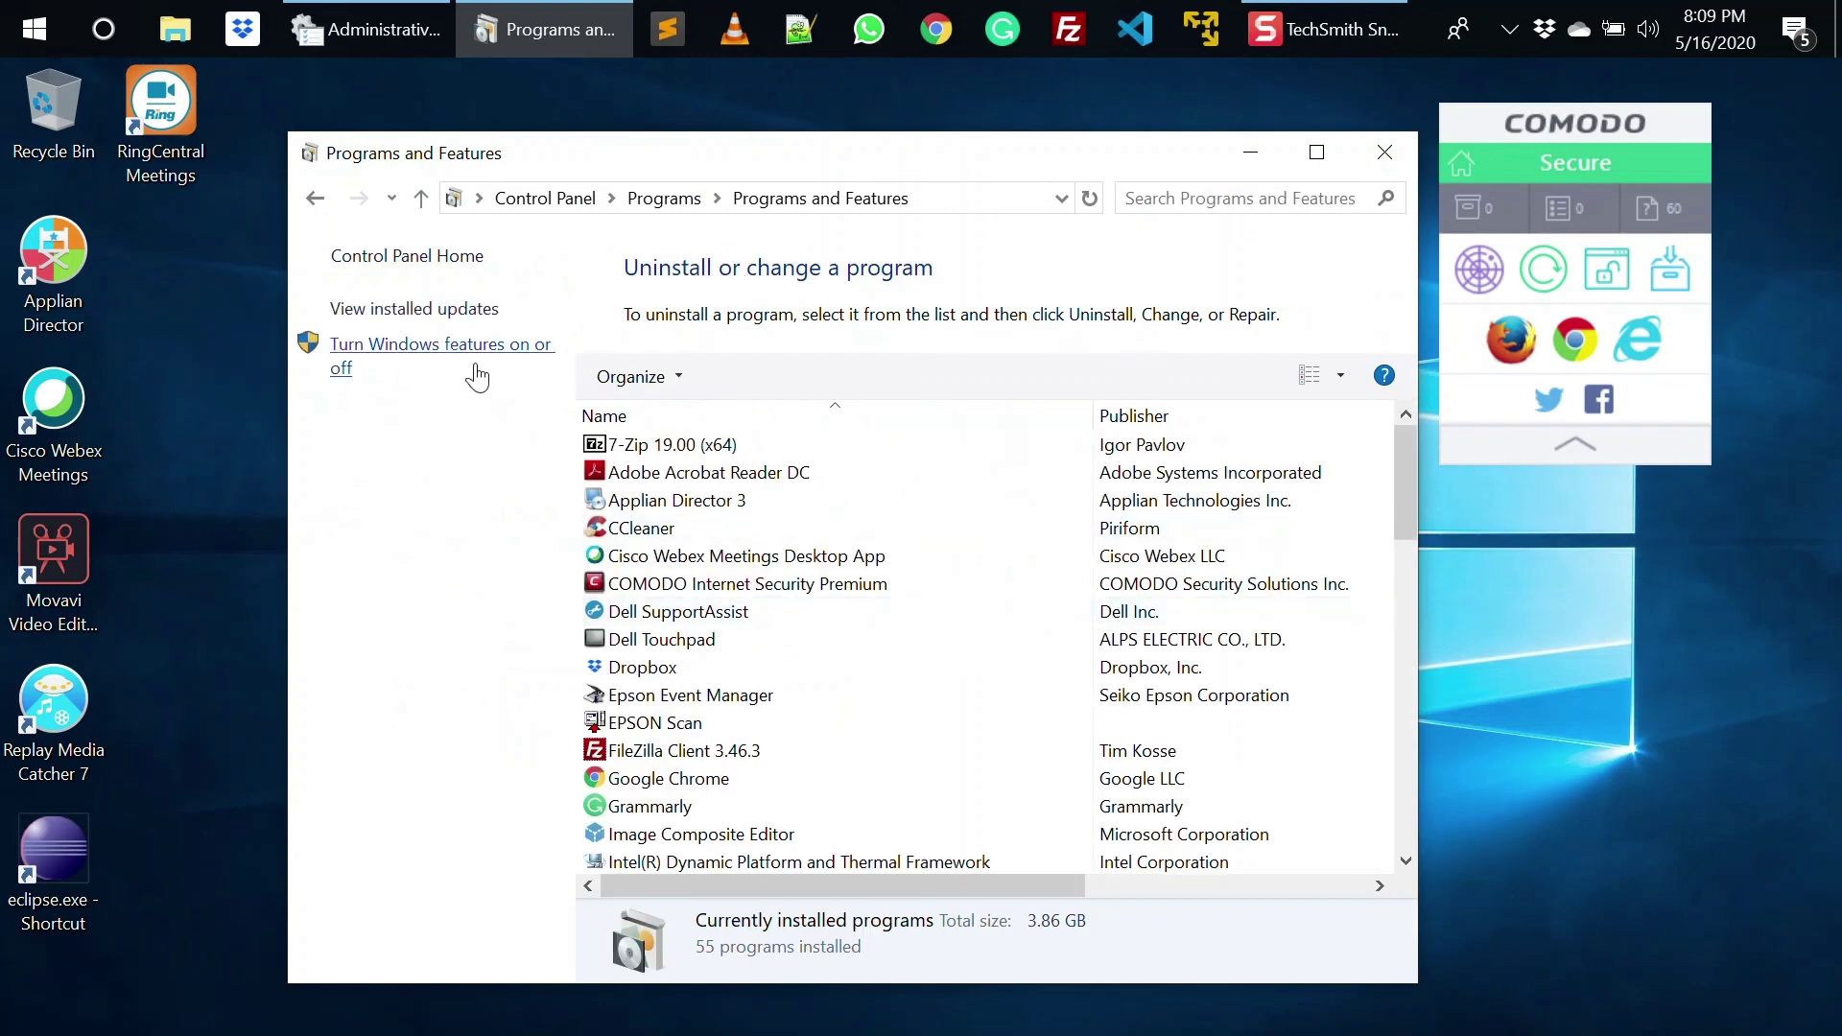
left_click(427, 350)
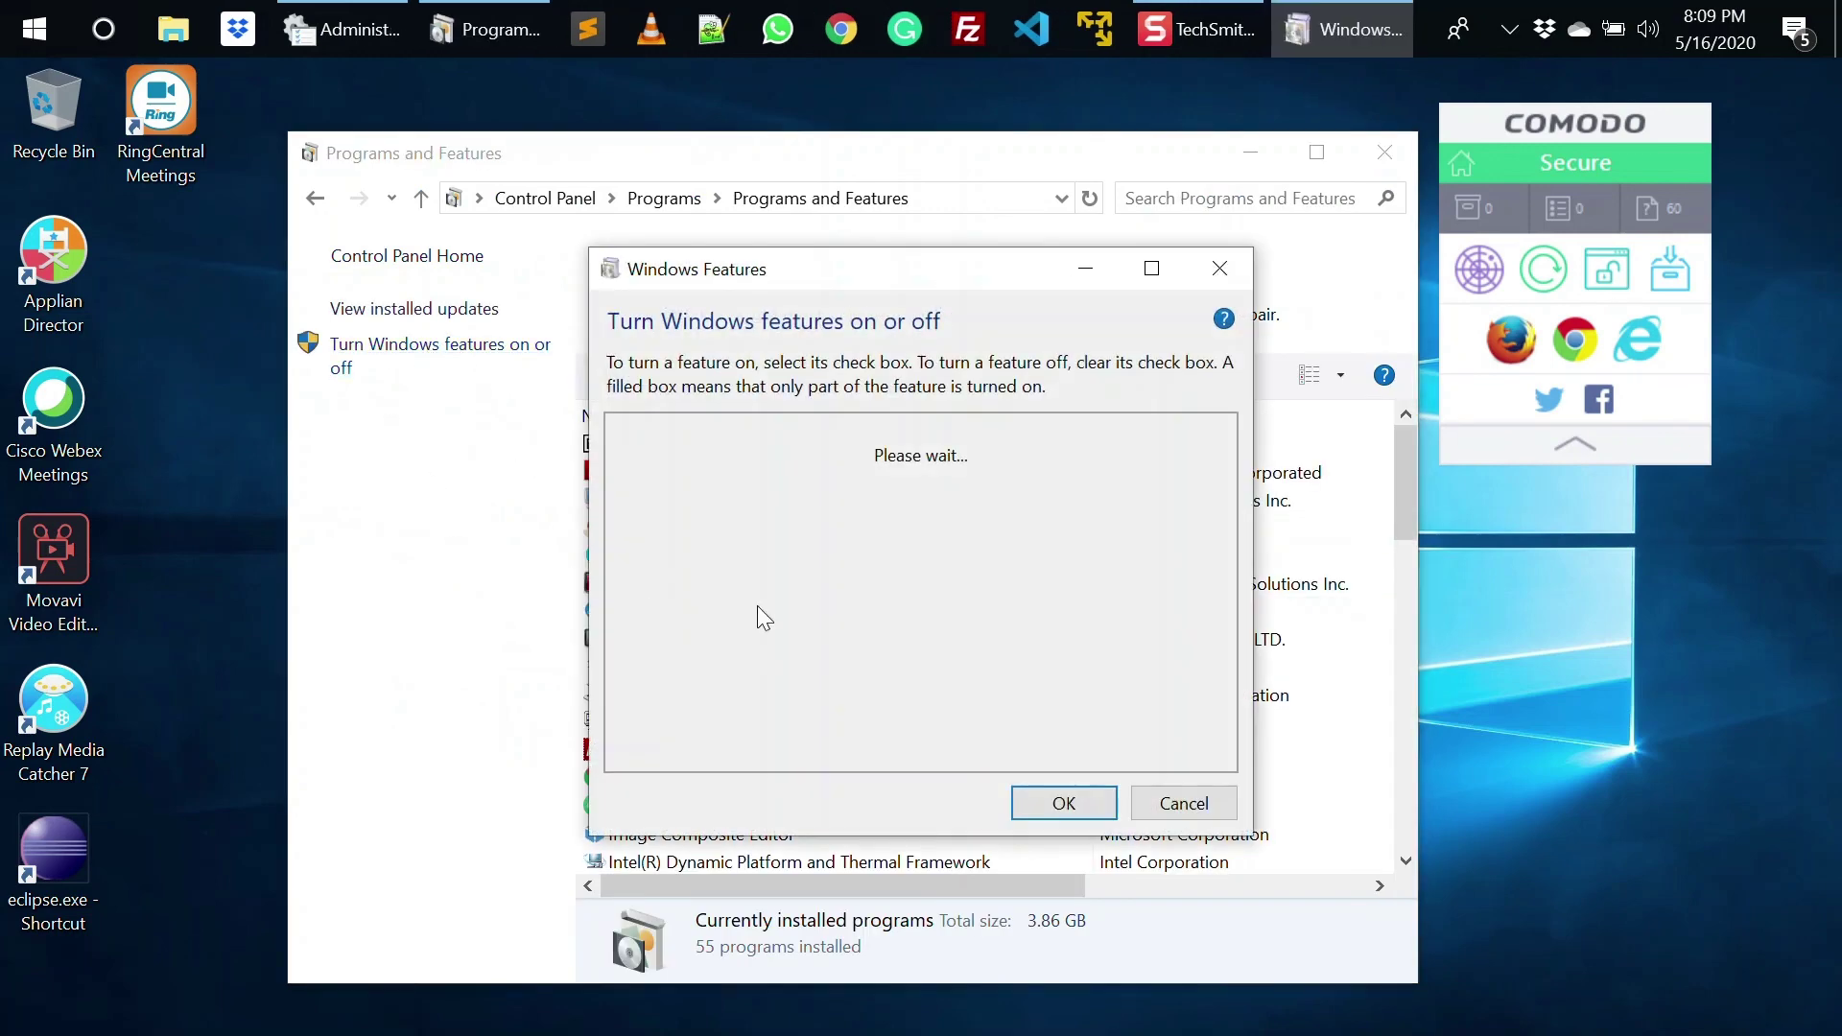
left_click_drag(950, 280, 1130, 281)
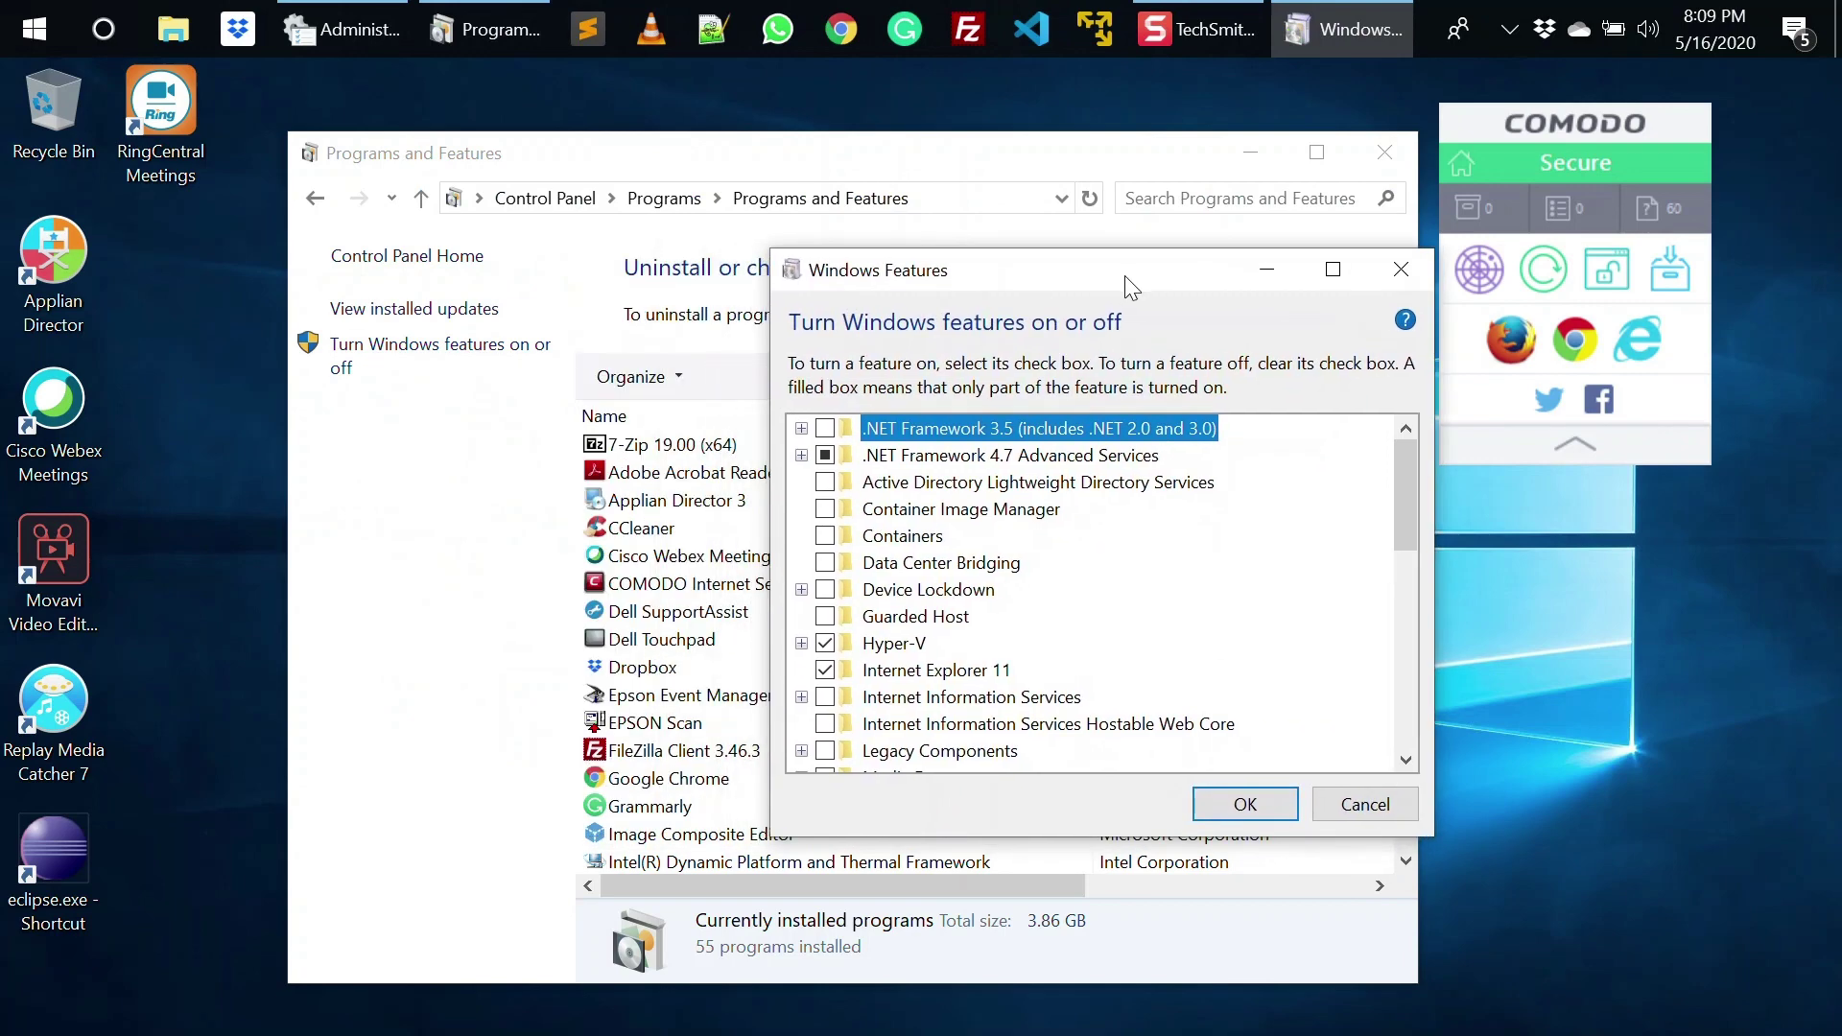
left_click(829, 647)
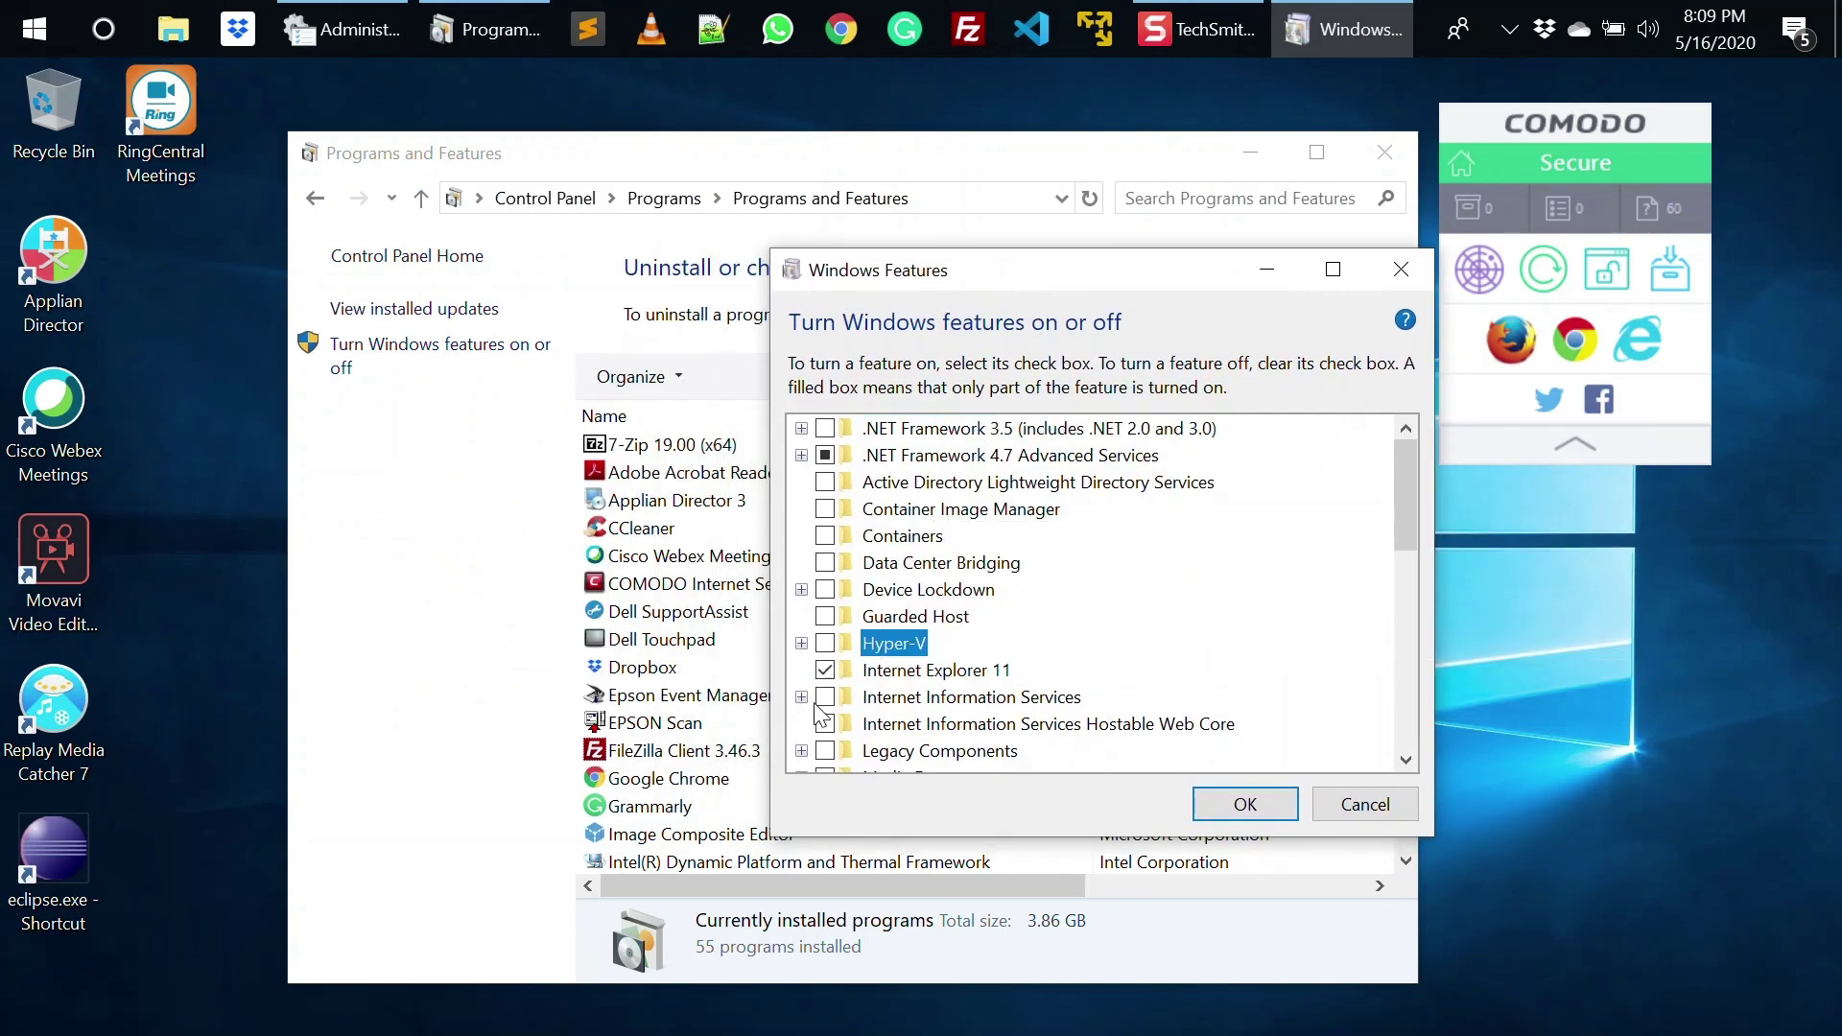
left_click(1237, 815)
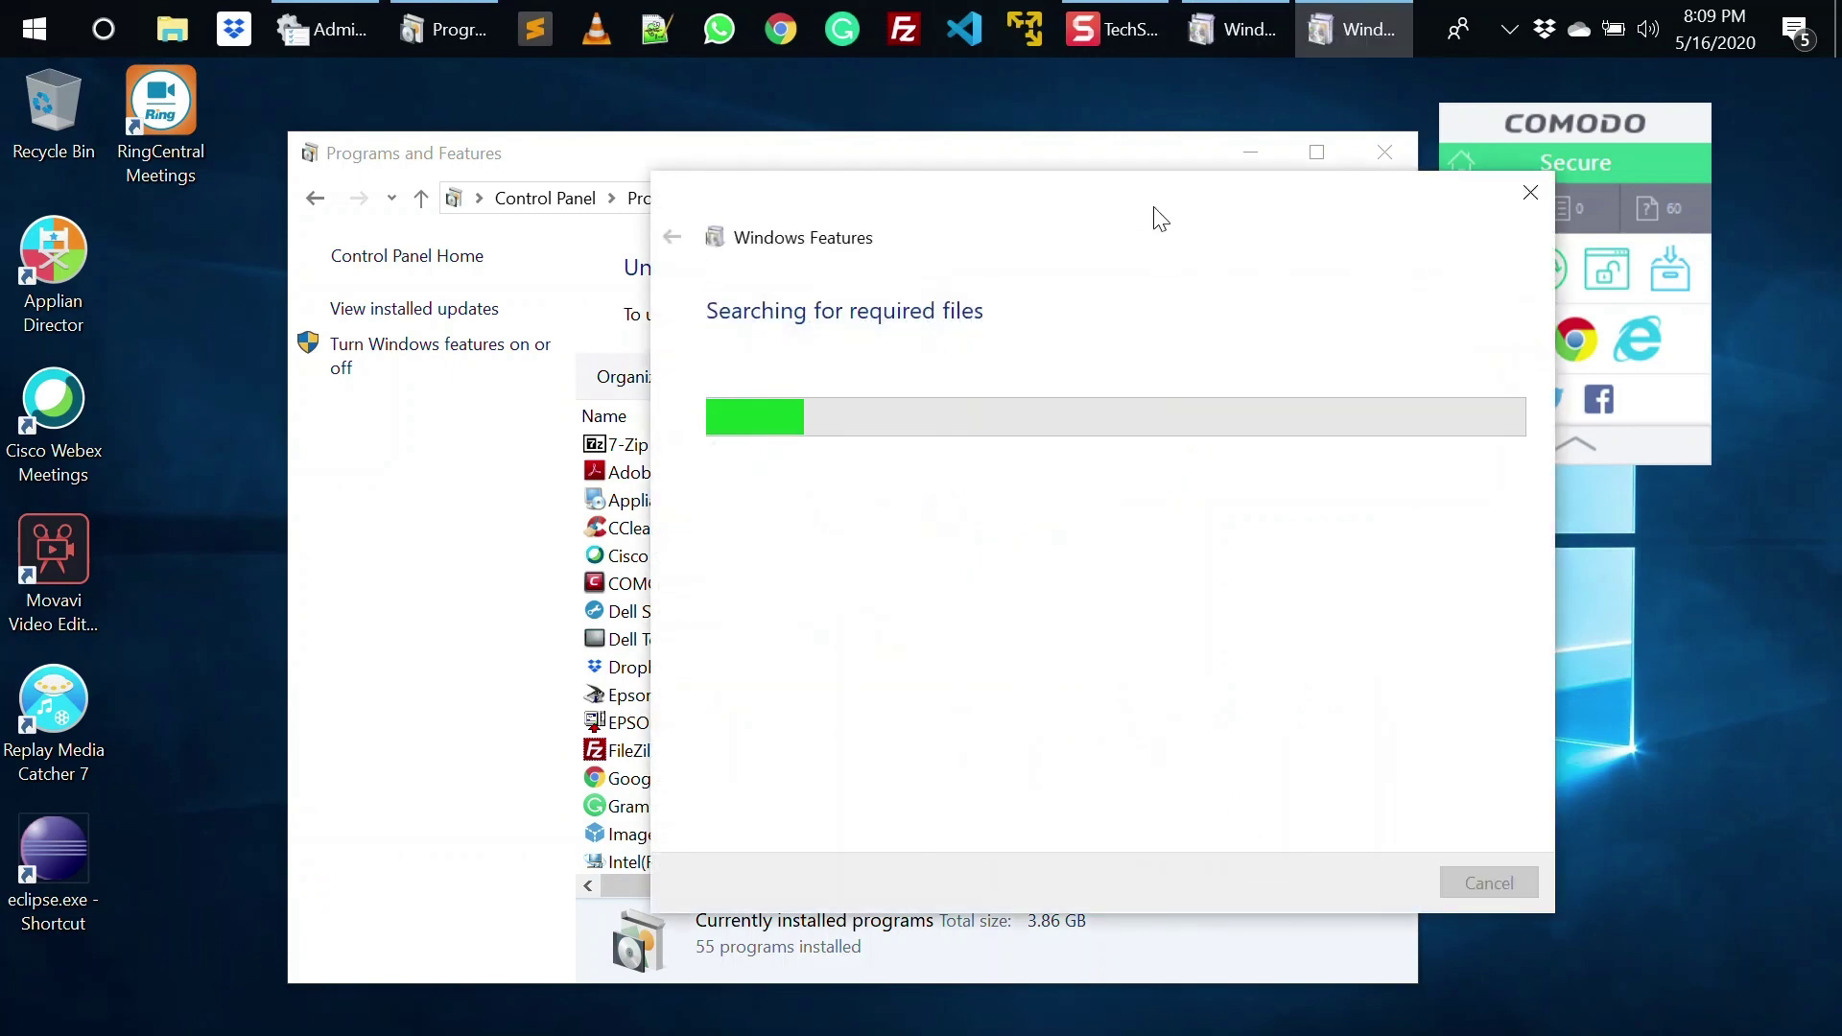